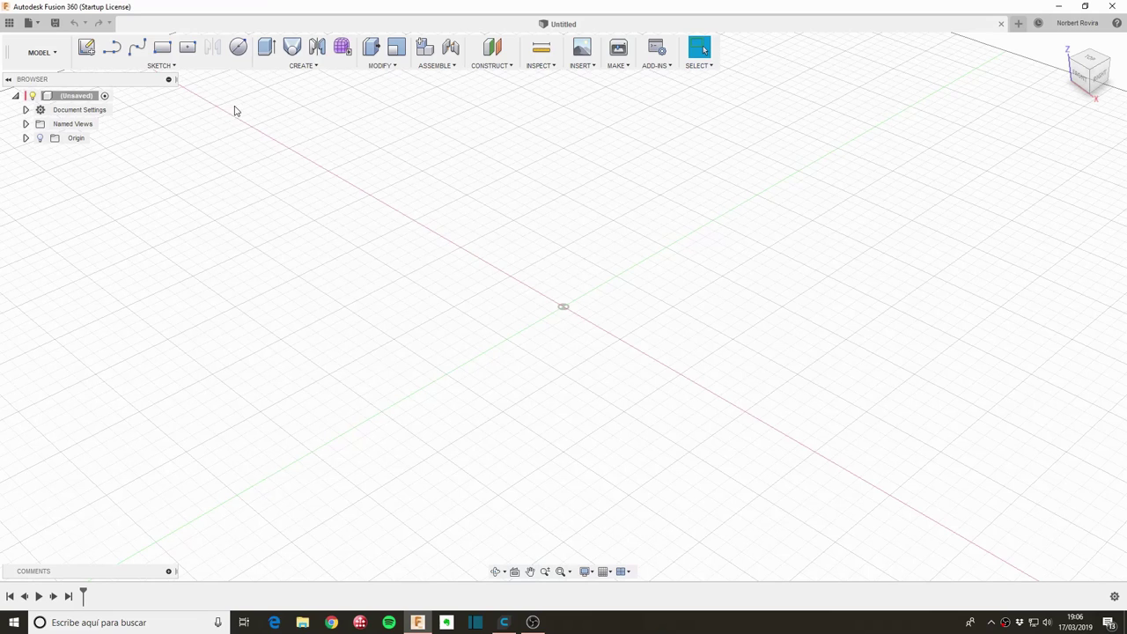
- Create a new empty component
{"action": "left_click", "coordinate": [315, 66]}
{"action": "left_click", "coordinate": [322, 80]}
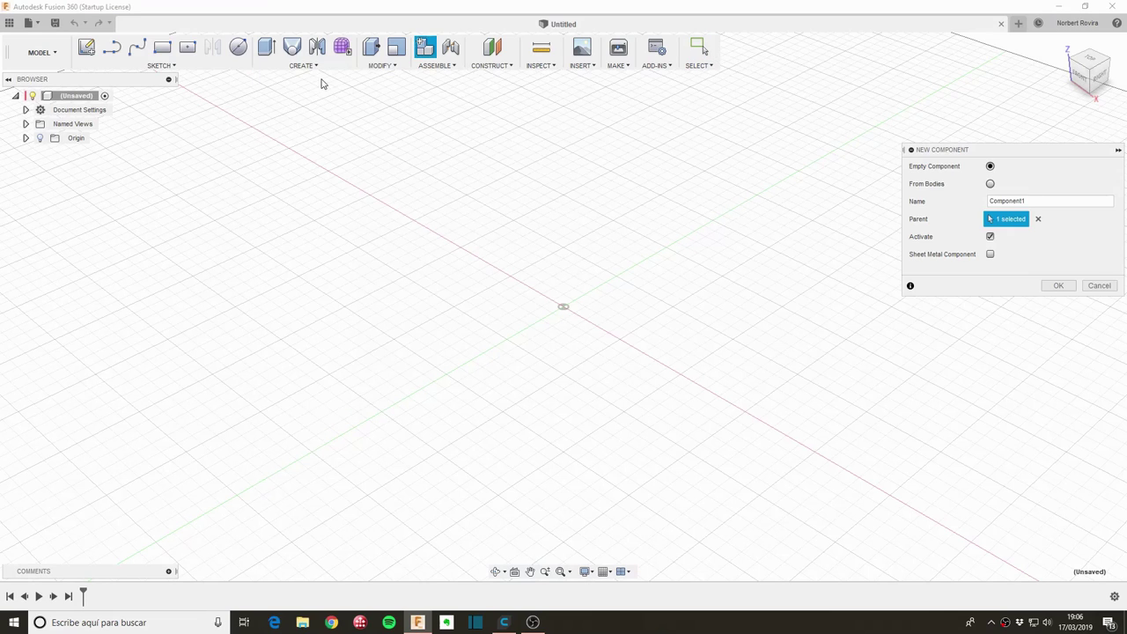
{"action": "left_click", "coordinate": [1058, 285]}
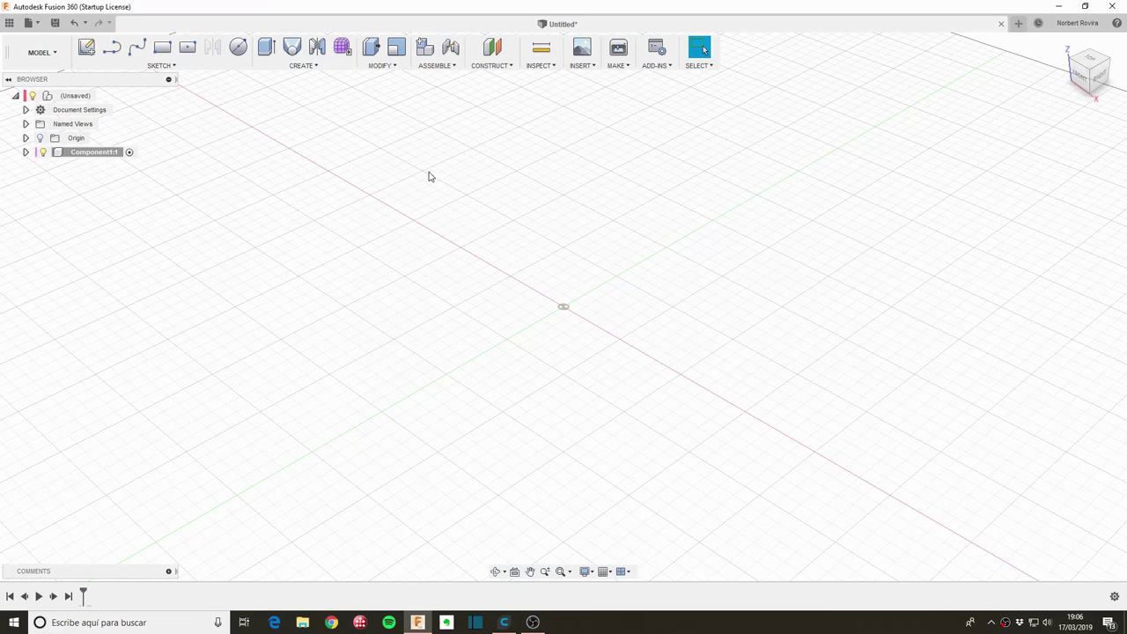
- Sketch on the horizontal plane and draw a 100 mm circle centred at the origin
{"action": "left_click", "coordinate": [87, 47]}
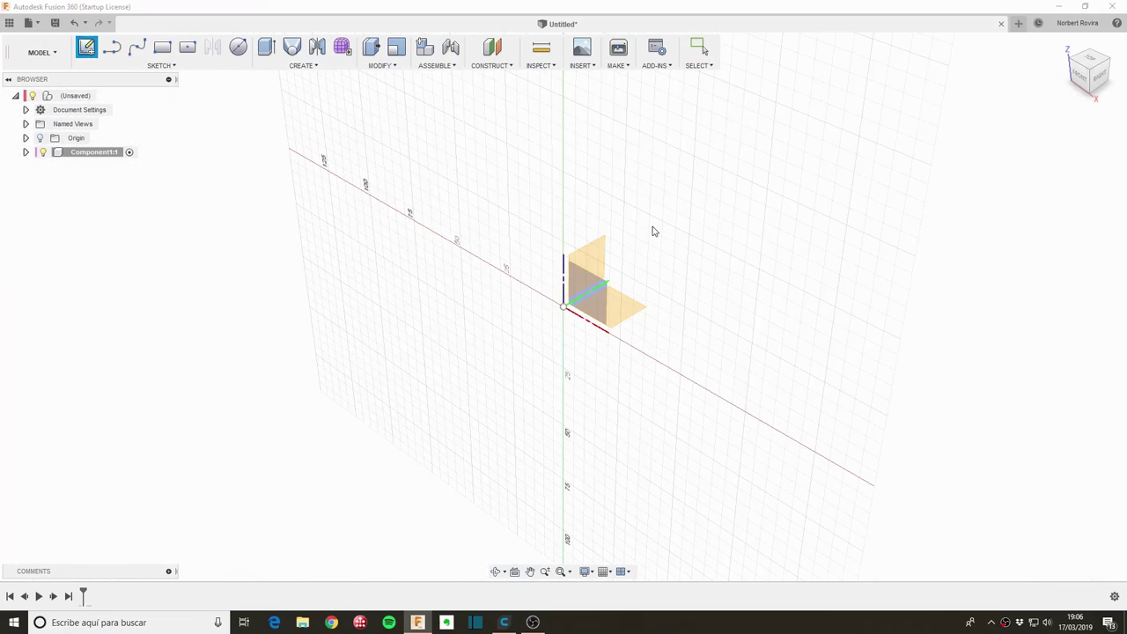
{"action": "left_click", "coordinate": [597, 313]}
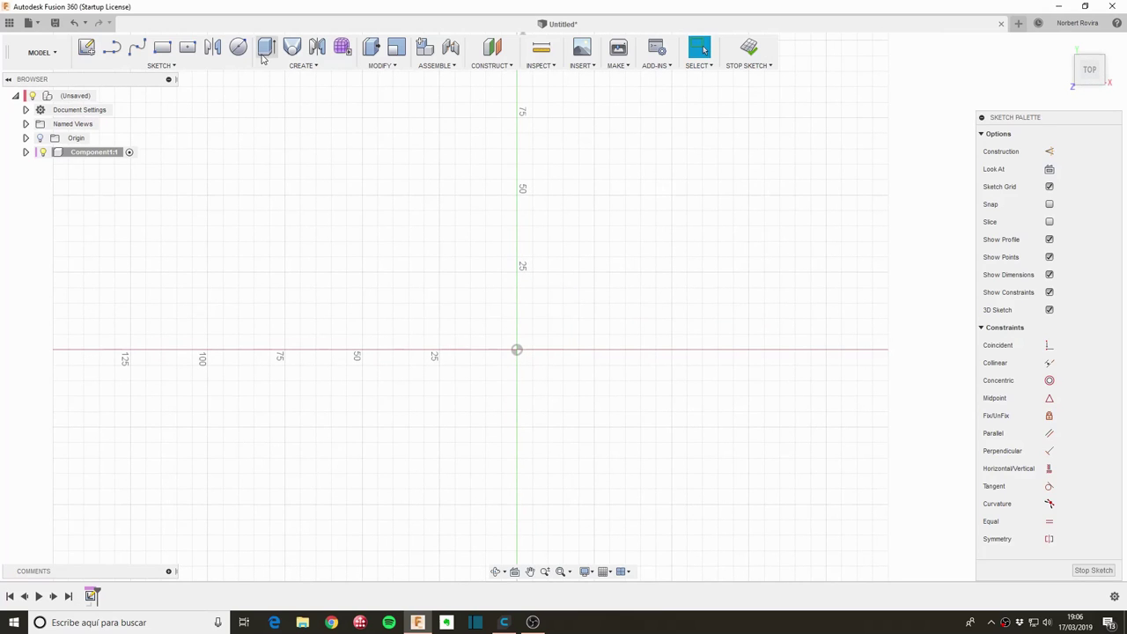
{"action": "left_click", "coordinate": [238, 47]}
{"action": "left_click", "coordinate": [518, 350]}
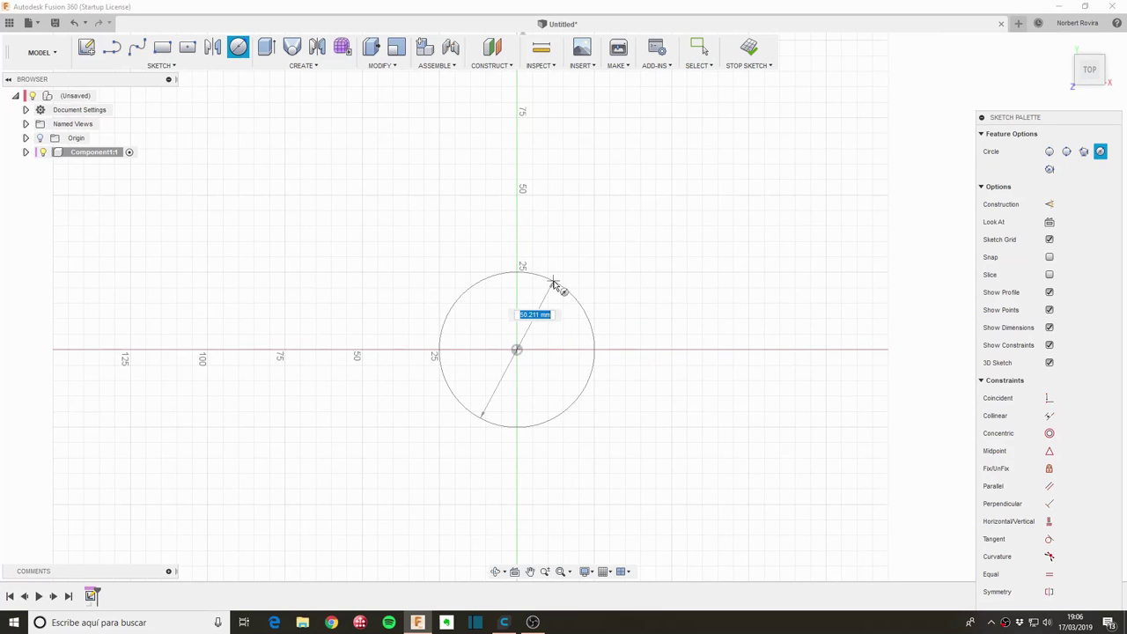
{"action": "key", "text": "Return"}
{"action": "key", "text": "Escape"}
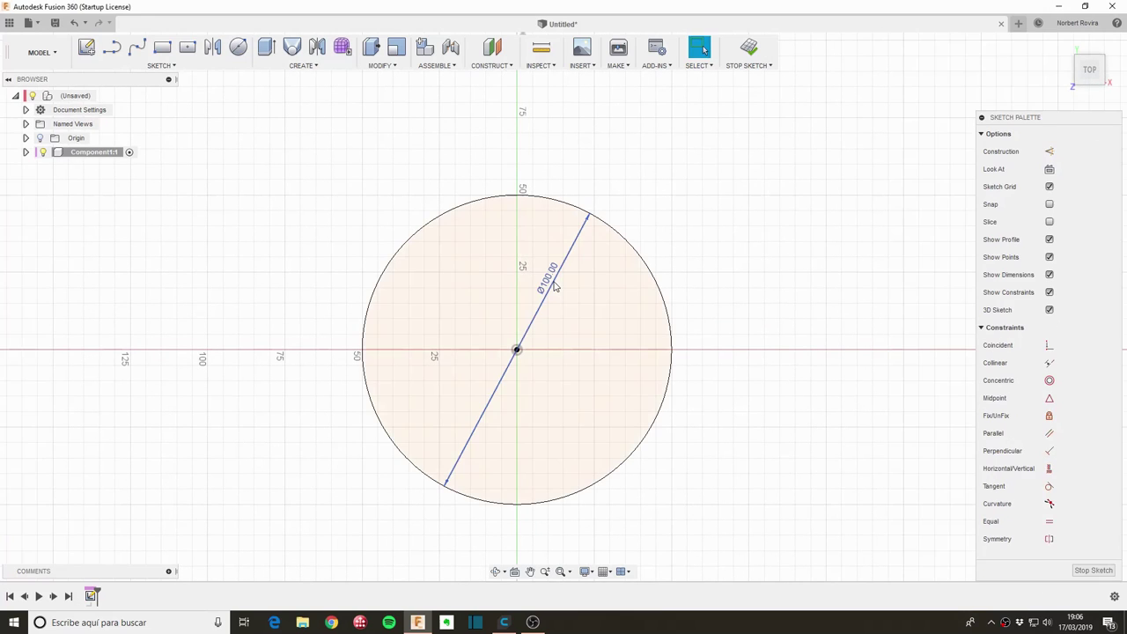
{"action": "scroll", "coordinate": [555, 286], "scroll_direction": "down", "scroll_amount": 3}
{"action": "scroll", "coordinate": [554, 288], "scroll_direction": "down", "scroll_amount": 1}
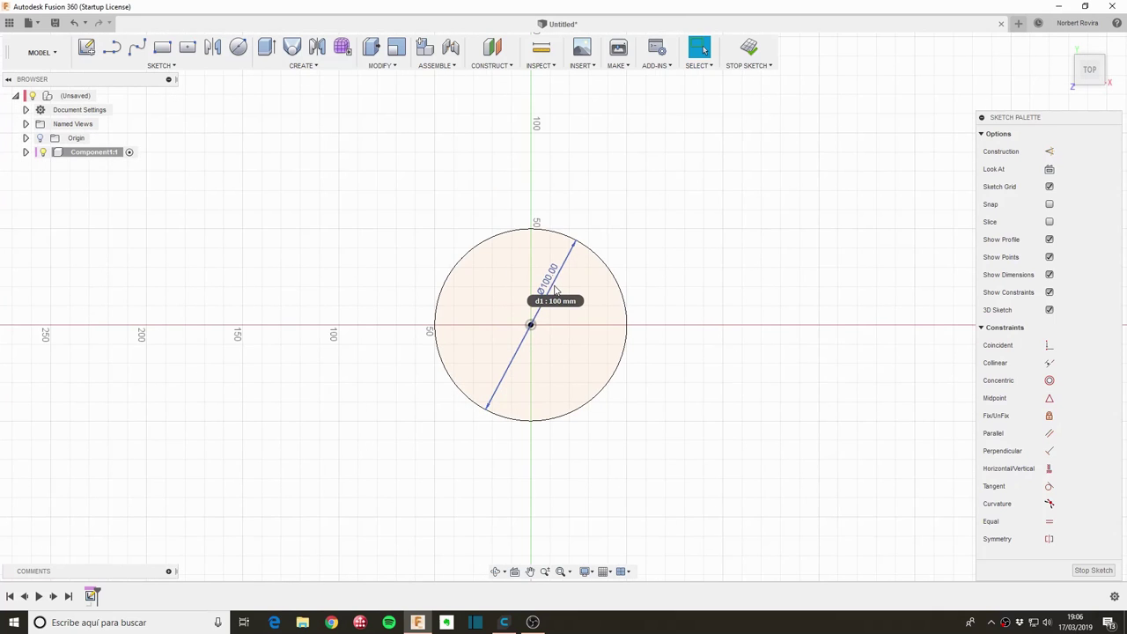
- Add a concentric 20 mm circle at the origin and finish the sketch
{"action": "key", "text": "c"}
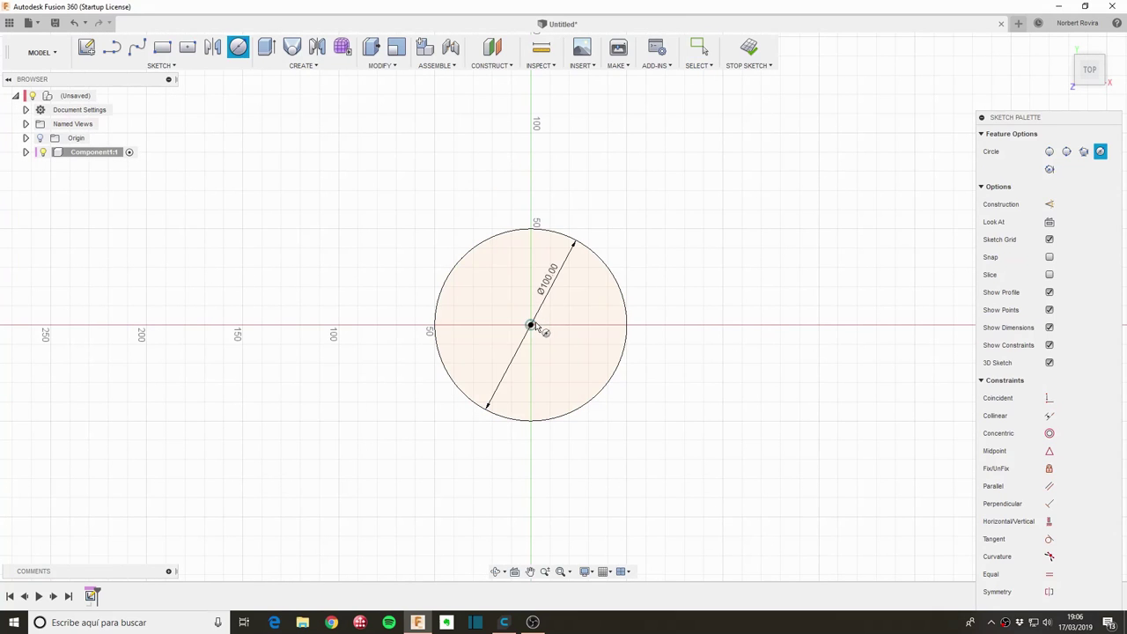
{"action": "left_click", "coordinate": [531, 326]}
{"action": "type", "text": "20"}
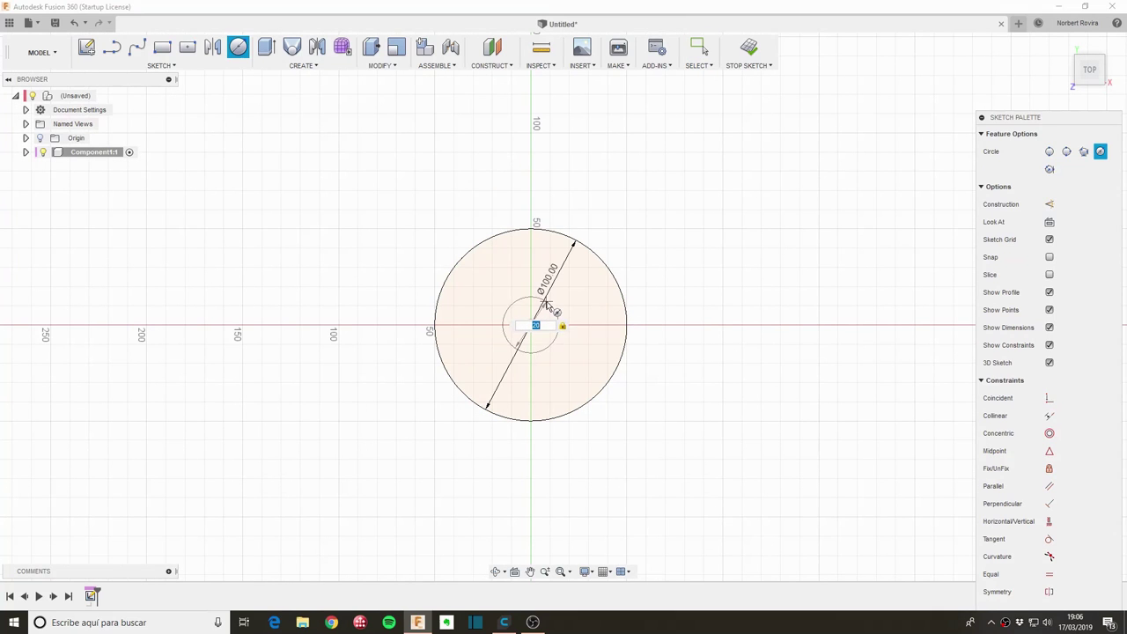
{"action": "key", "text": "Return"}
{"action": "key", "text": "Escape"}
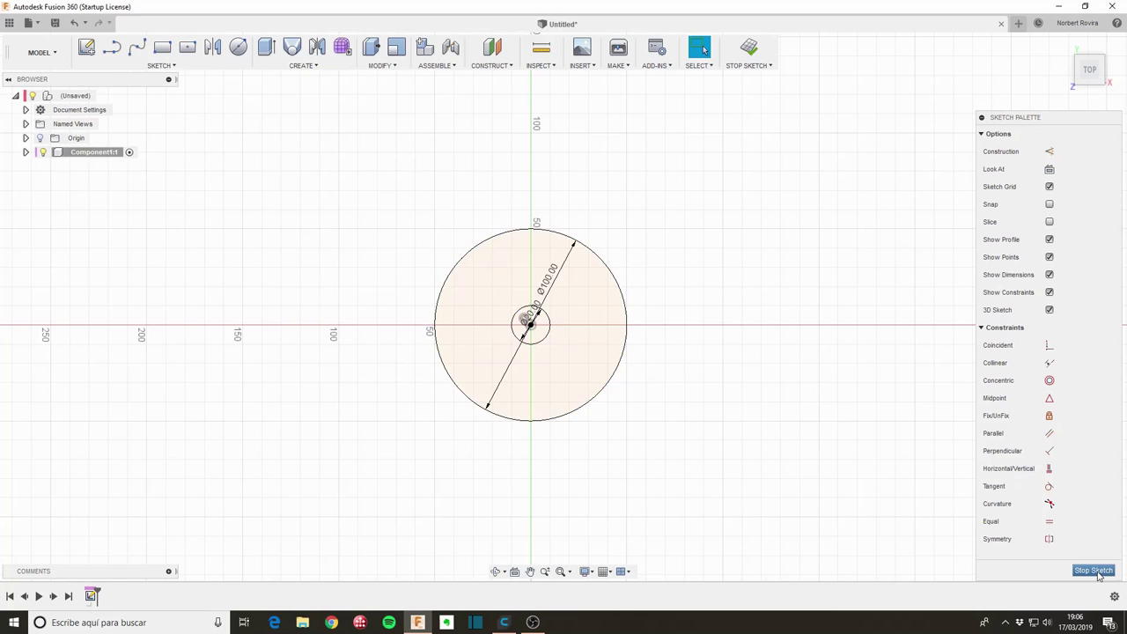
{"action": "left_click", "coordinate": [1092, 569]}
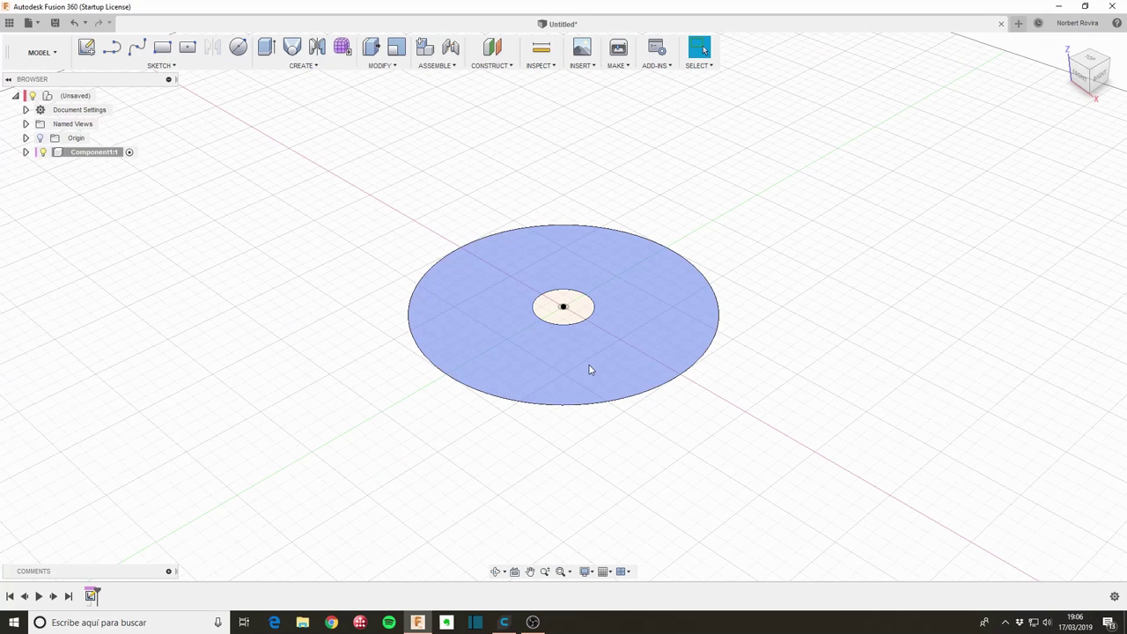
- Extrude the ring and inner circle profiles together 40 mm into a solid cylinder
{"action": "key", "text": "e"}
{"action": "left_click", "coordinate": [594, 352]}
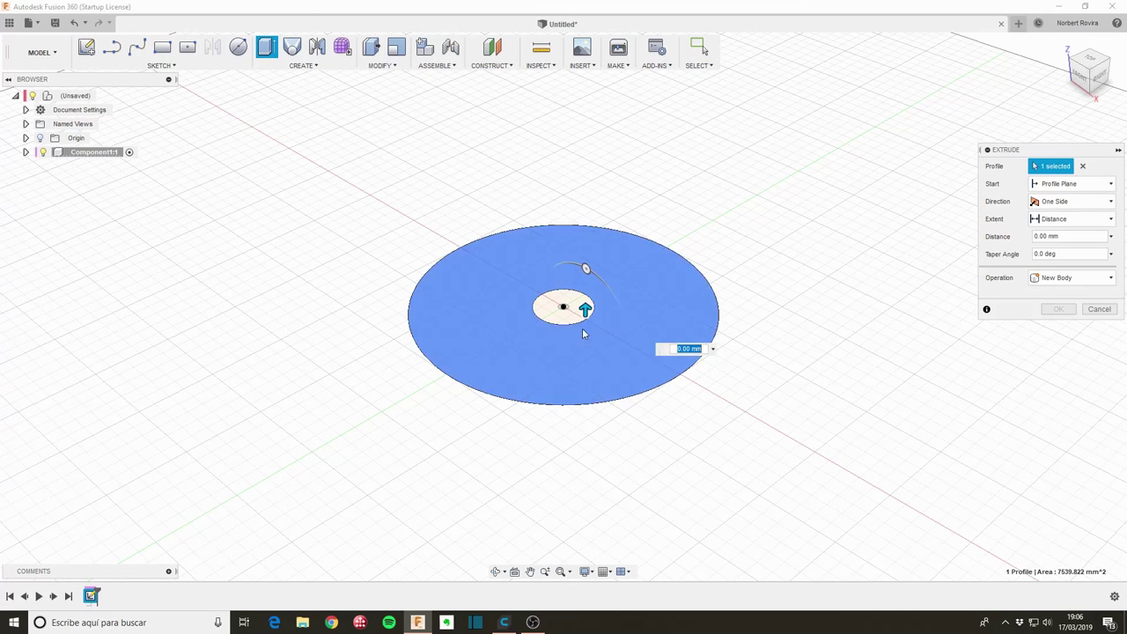
{"action": "left_click", "coordinate": [566, 308]}
{"action": "left_click_drag", "start_coordinate": [564, 302], "coordinate": [564, 189]}
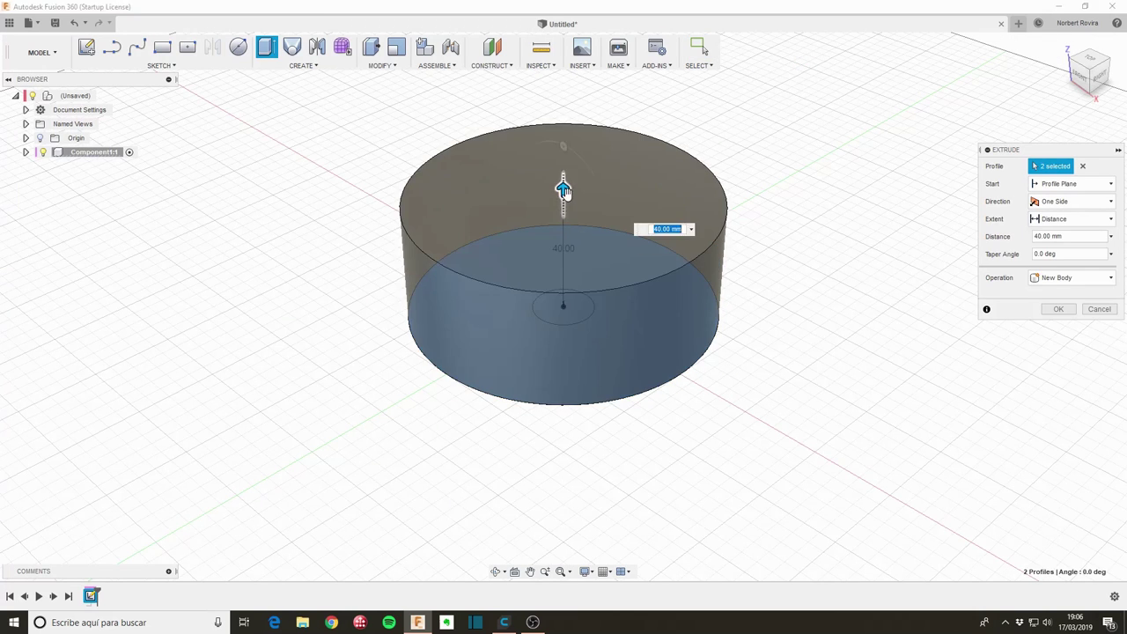
{"action": "key", "text": "Return"}
{"action": "scroll", "coordinate": [570, 196], "scroll_direction": "down", "scroll_amount": 3}
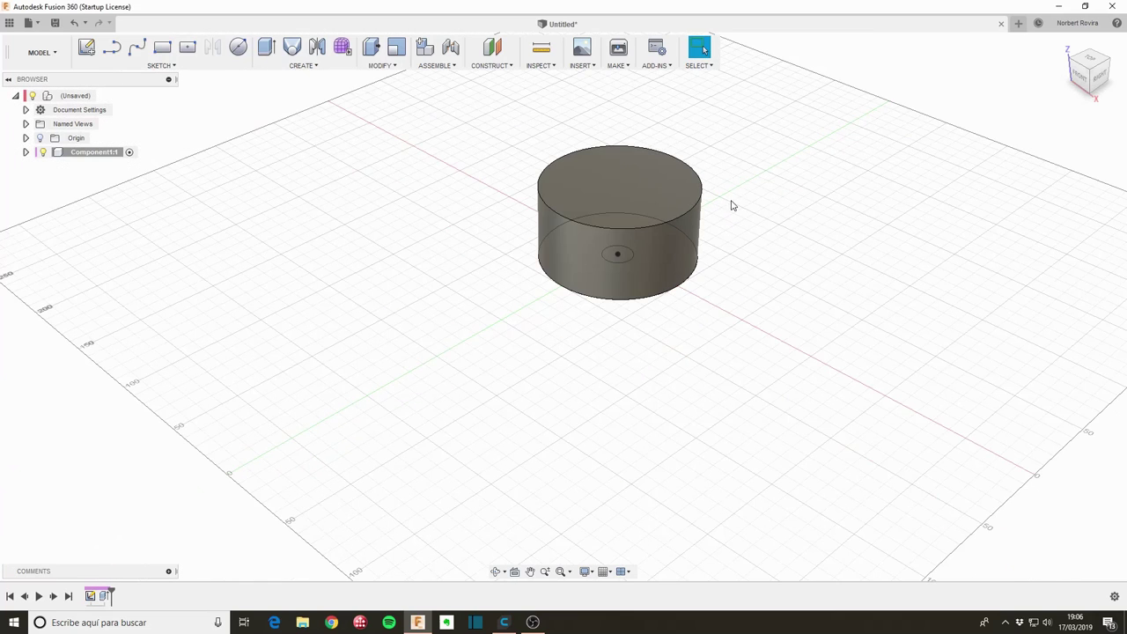
{"action": "mouse_move", "coordinate": [731, 206]}
{"action": "middle_mouse_down", "text": "shift"}
{"action": "mouse_move", "coordinate": [739, 160]}
{"action": "mouse_move", "coordinate": [730, 188]}
{"action": "middle_mouse_up", "text": "shift"}
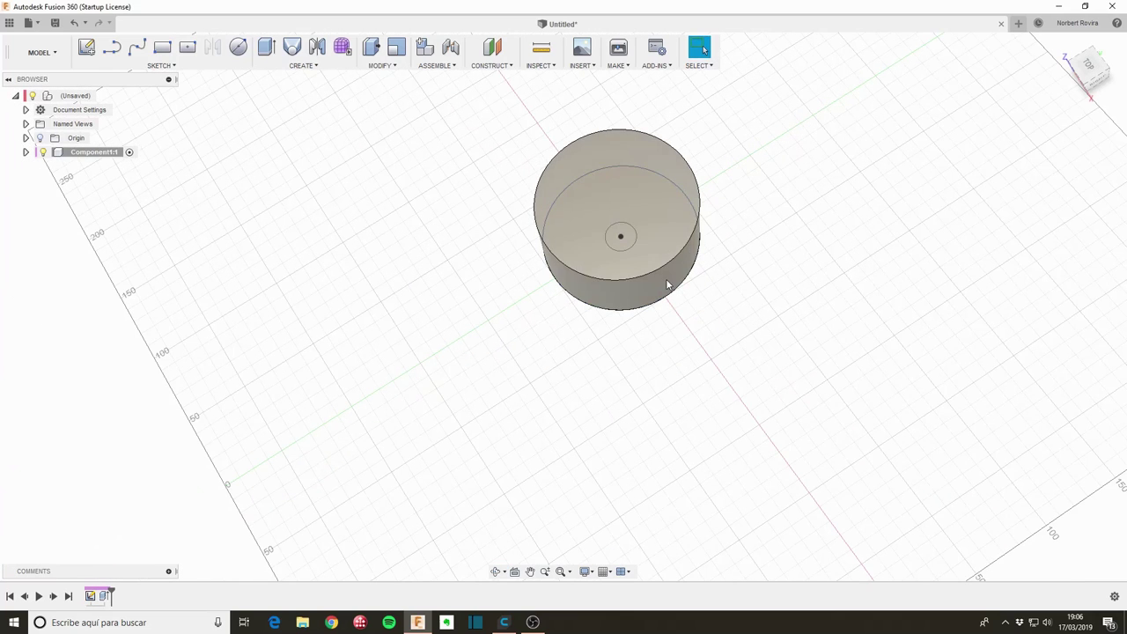
- Extrude the 20 mm inner circle 30 mm up from the cylinder's top face, joined
{"action": "key", "text": "e"}
{"action": "left_click", "coordinate": [621, 241]}
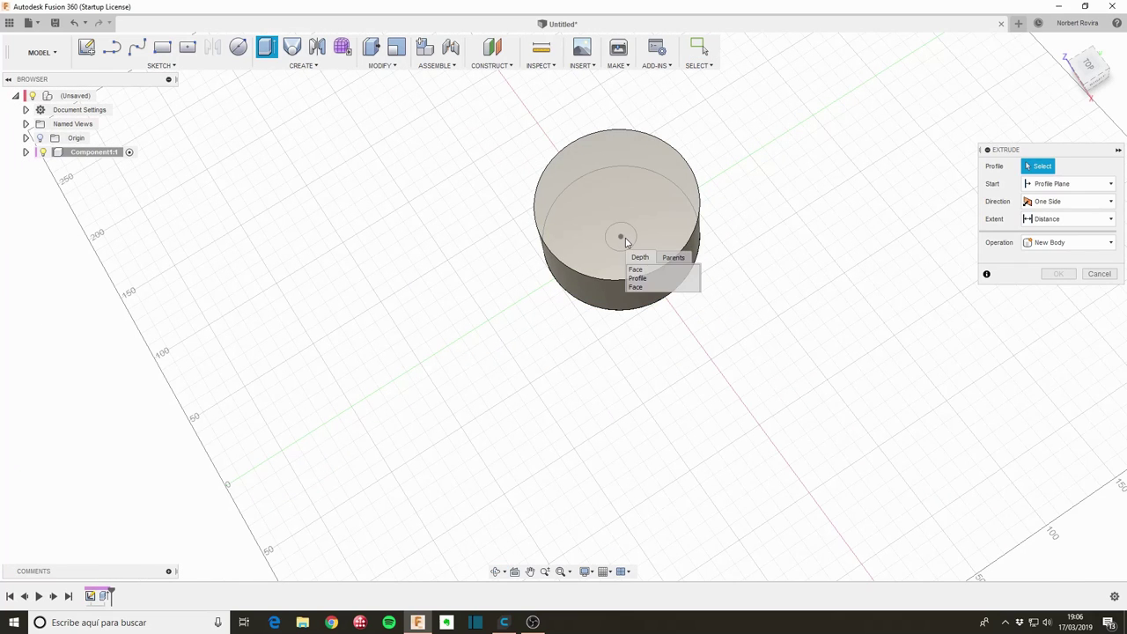
{"action": "left_click", "coordinate": [652, 276]}
{"action": "middle_click_drag", "start_coordinate": [700, 344], "coordinate": [699, 312], "text": "shift"}
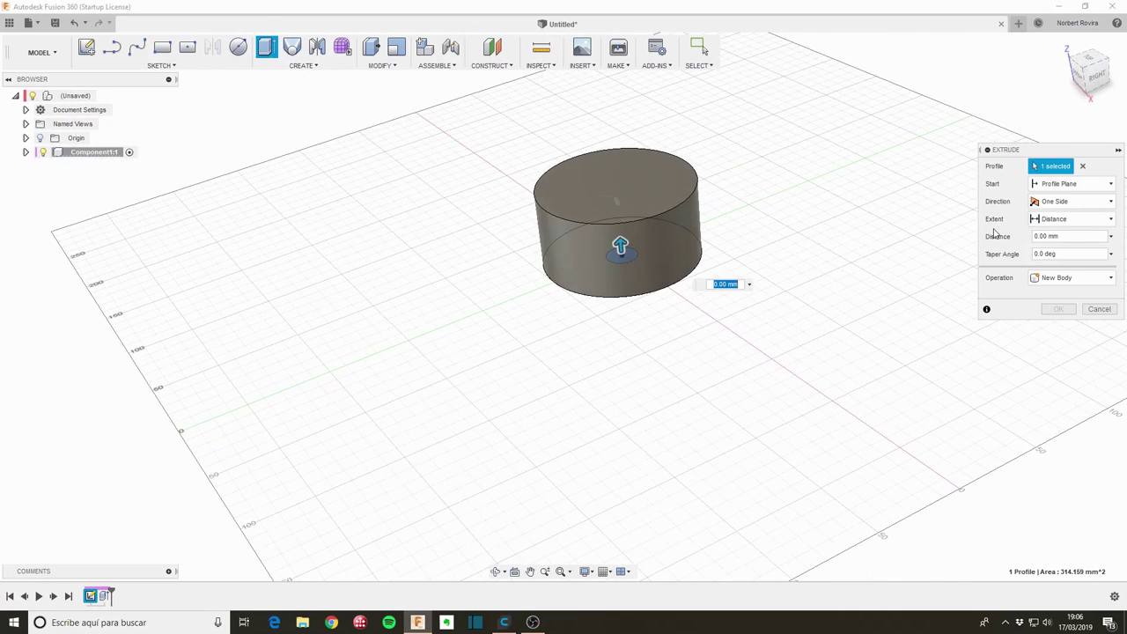
{"action": "left_click", "coordinate": [1100, 184]}
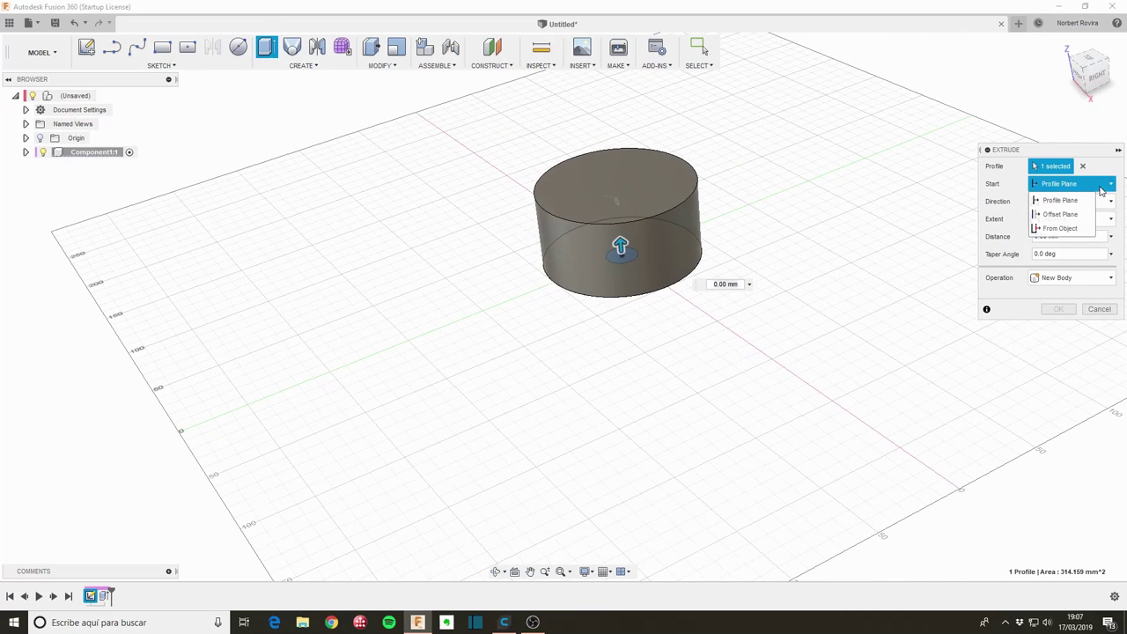
{"action": "left_click", "coordinate": [1060, 228]}
{"action": "left_click", "coordinate": [641, 180]}
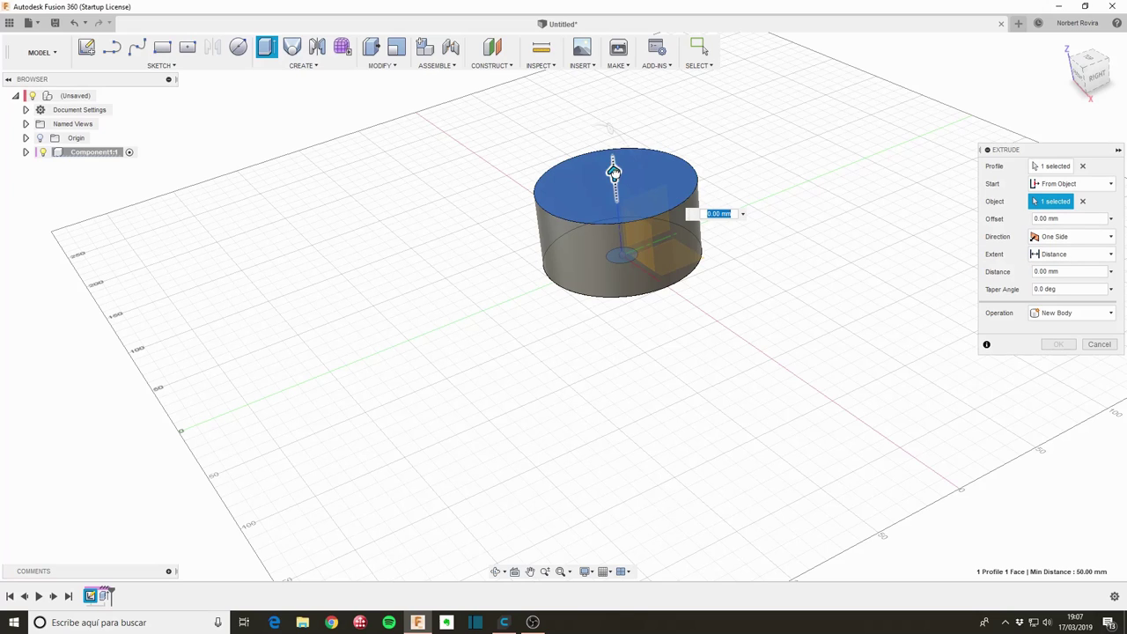
{"action": "left_click_drag", "start_coordinate": [614, 174], "coordinate": [608, 127]}
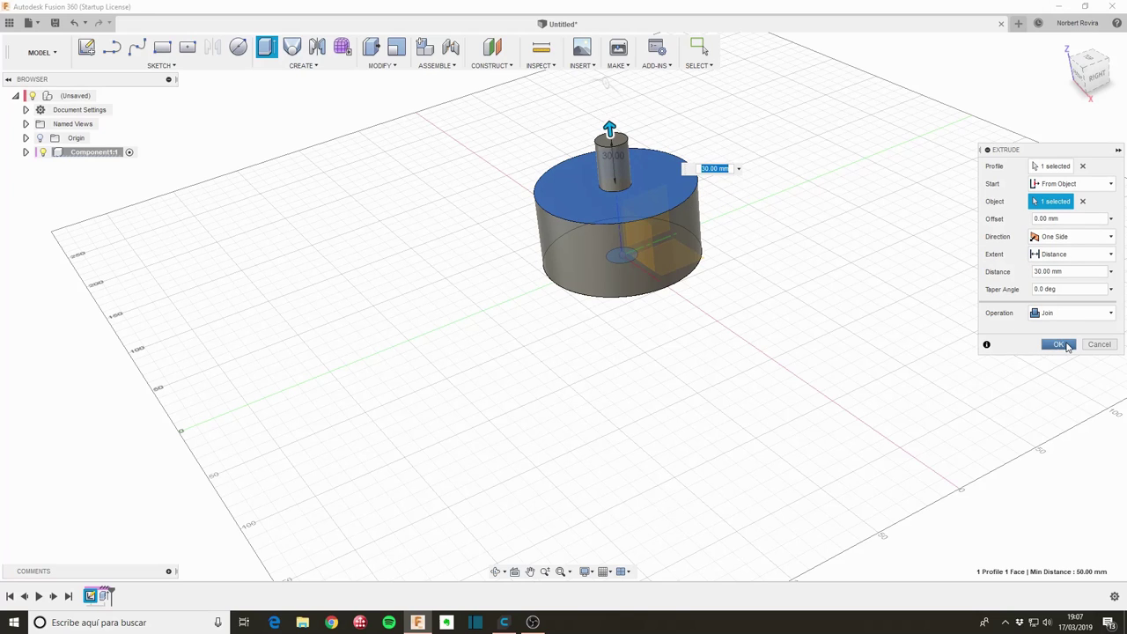
{"action": "left_click", "coordinate": [1060, 344]}
{"action": "scroll", "coordinate": [543, 338], "scroll_direction": "down", "scroll_amount": 2}
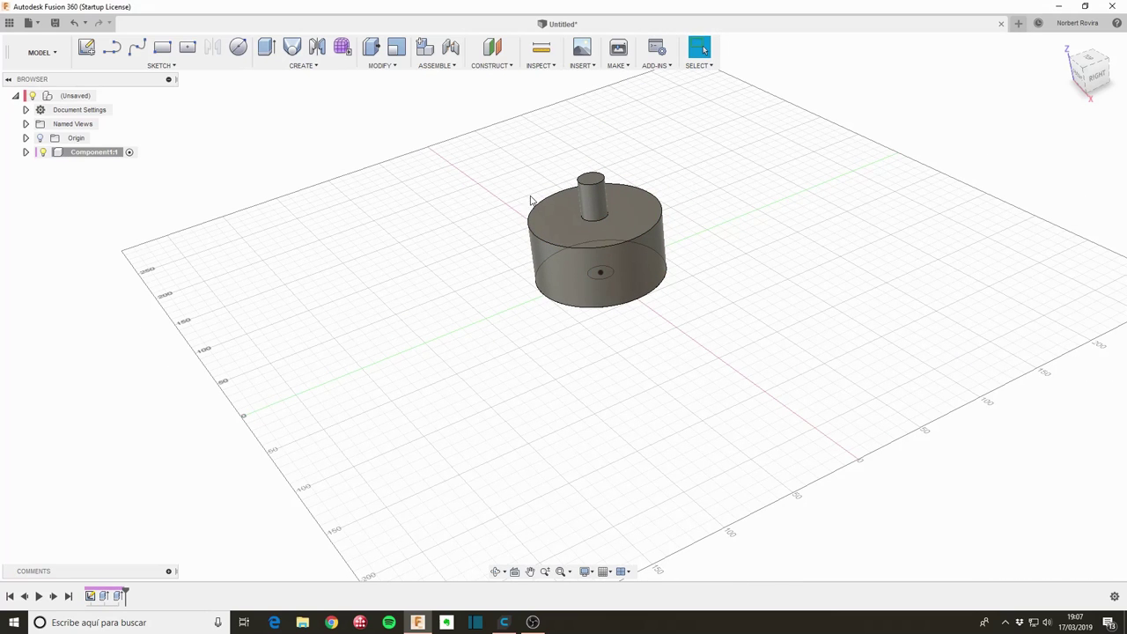
- Create Component2 as a new empty component under the root assembly
{"action": "left_click", "coordinate": [318, 67]}
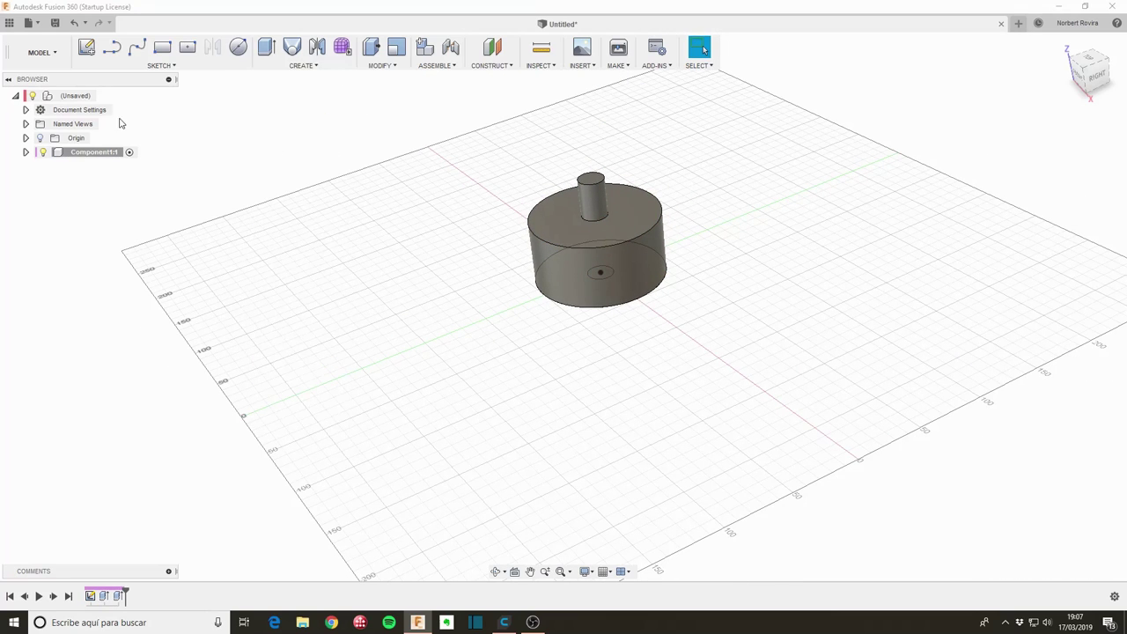
{"action": "left_click", "coordinate": [85, 99]}
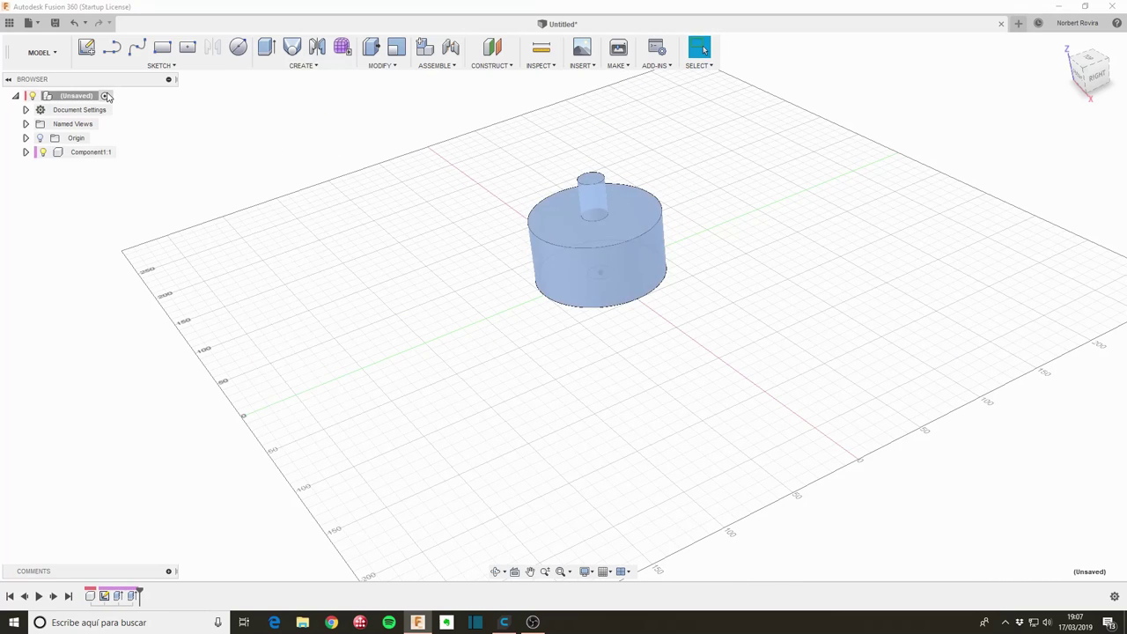
{"action": "left_click", "coordinate": [309, 67]}
{"action": "left_click", "coordinate": [310, 79]}
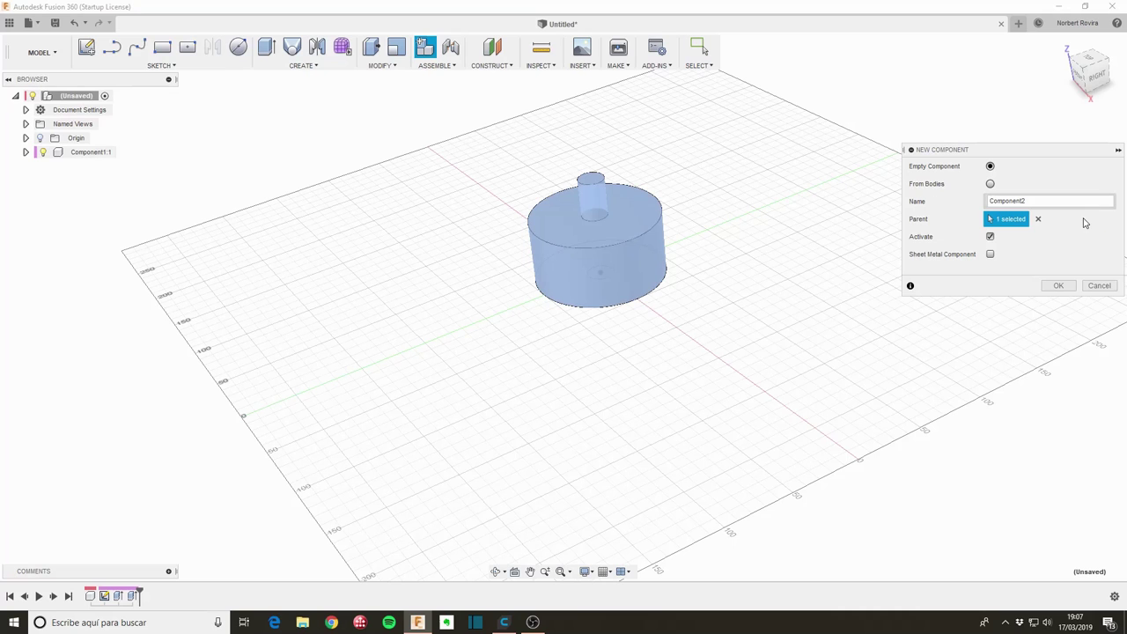
{"action": "left_click", "coordinate": [1061, 286]}
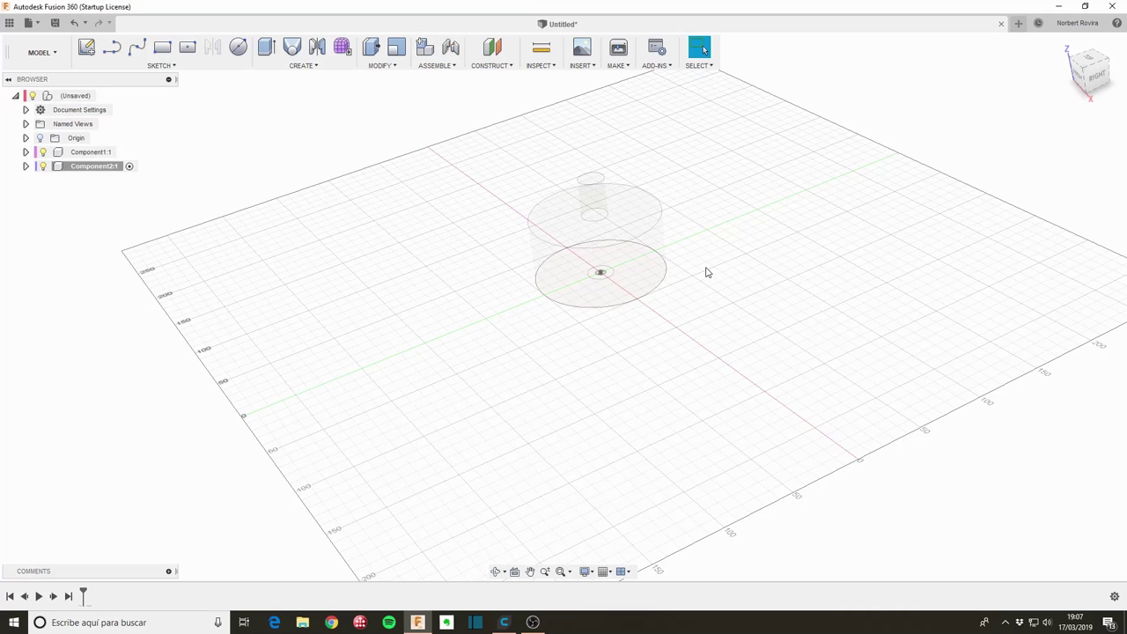
{"action": "middle_click_drag", "start_coordinate": [709, 196], "coordinate": [717, 220], "text": "shift"}
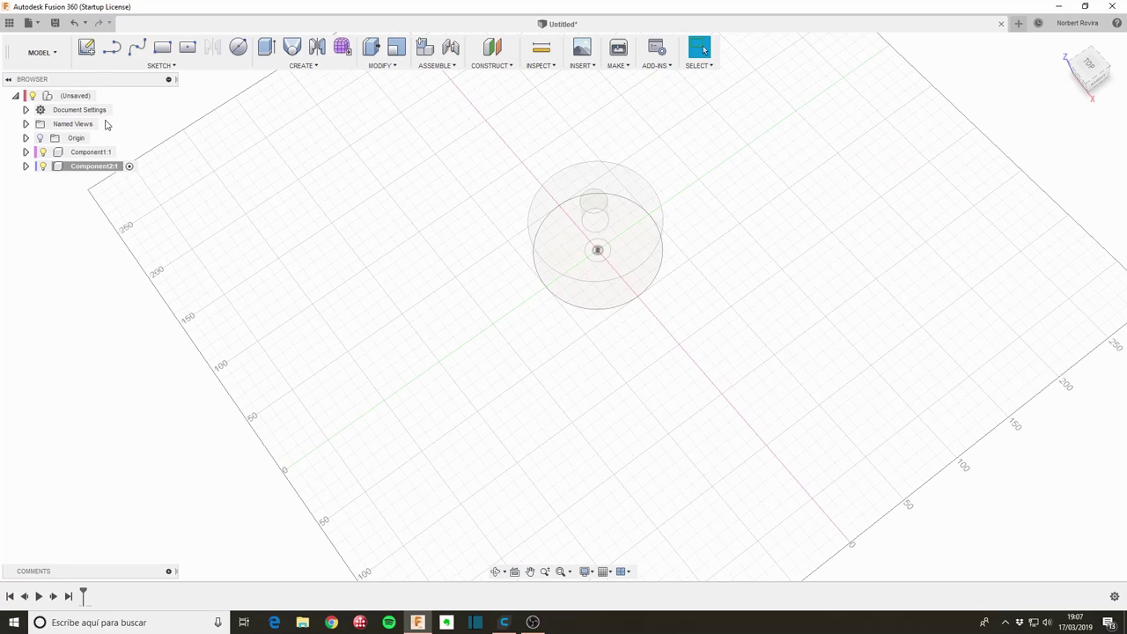
- Start a sketch in Component2 and draw a 100 mm circle on the red axis
{"action": "key", "text": "s"}
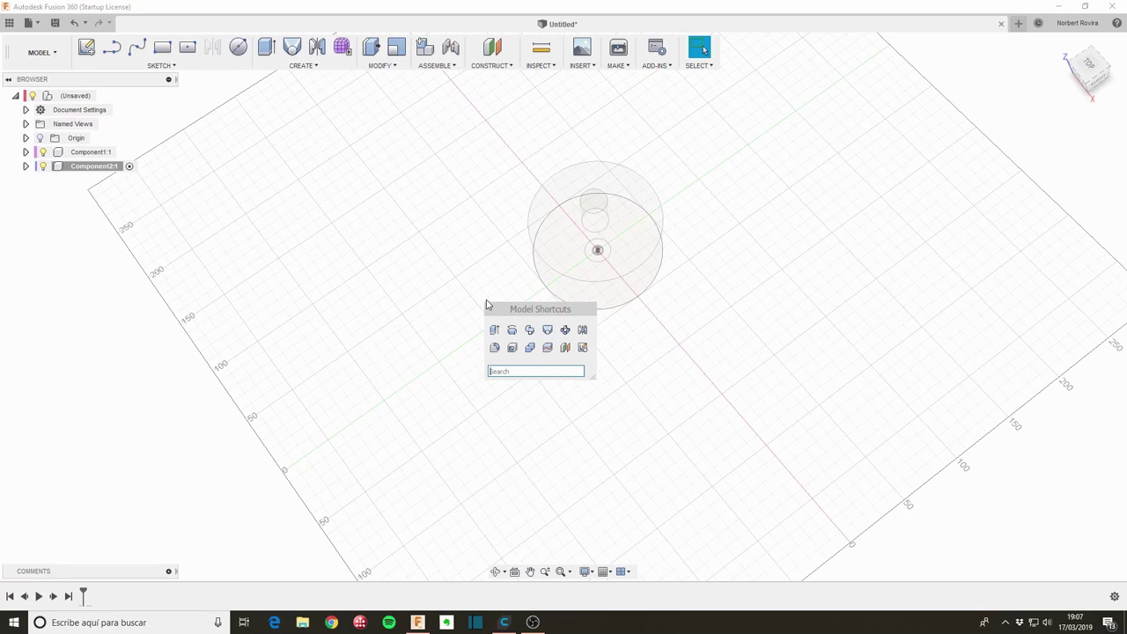
{"action": "left_click", "coordinate": [581, 347]}
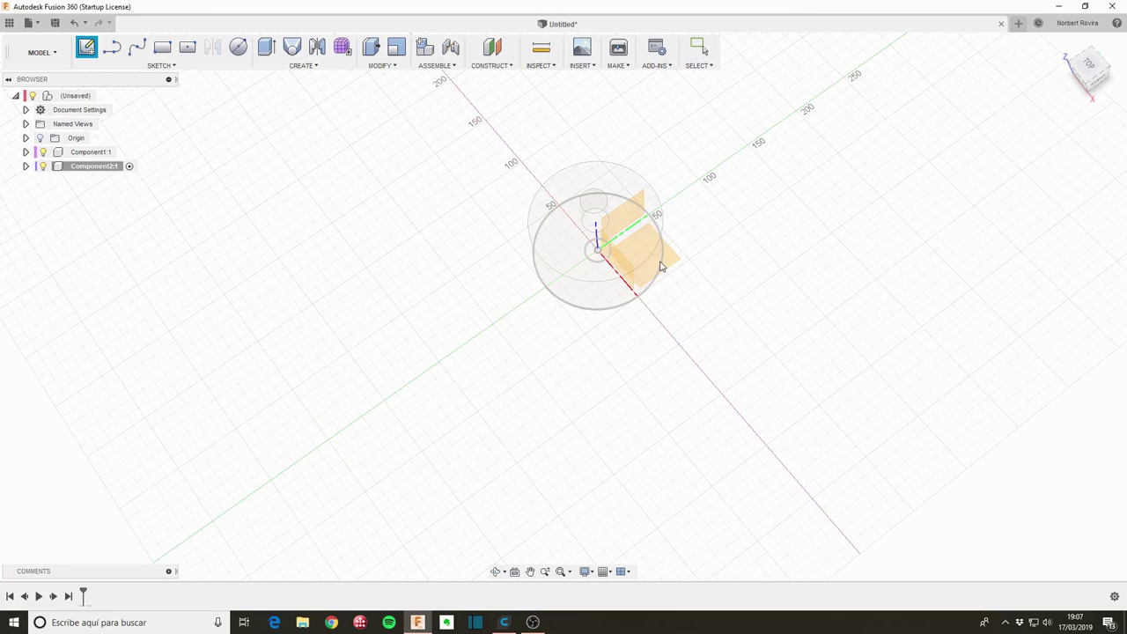
{"action": "left_click", "coordinate": [662, 267]}
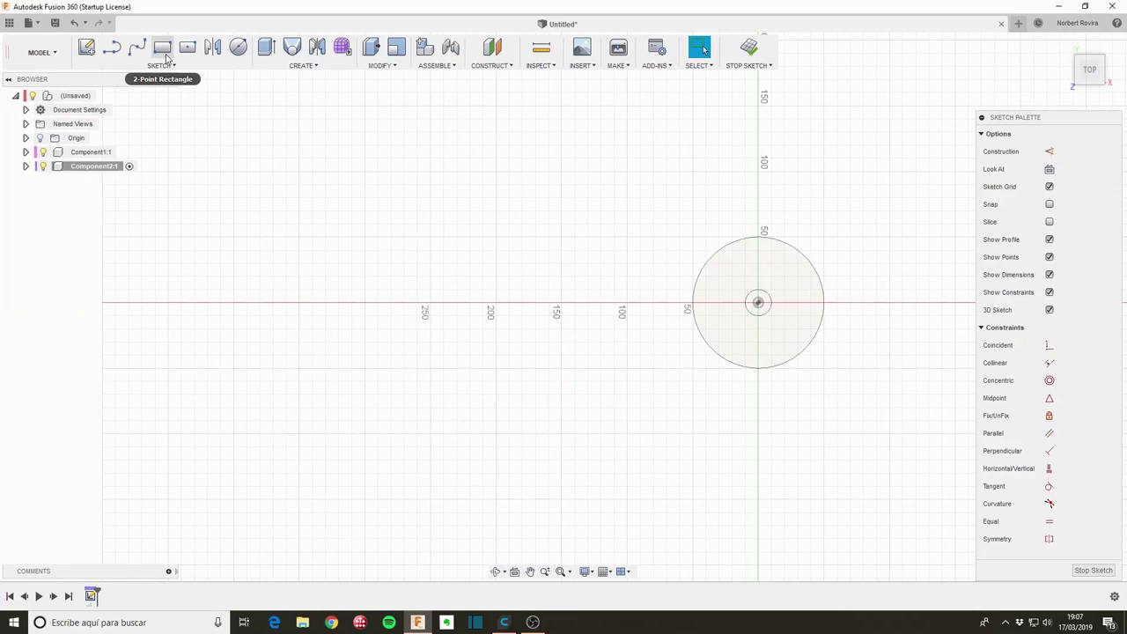
{"action": "left_click", "coordinate": [240, 48]}
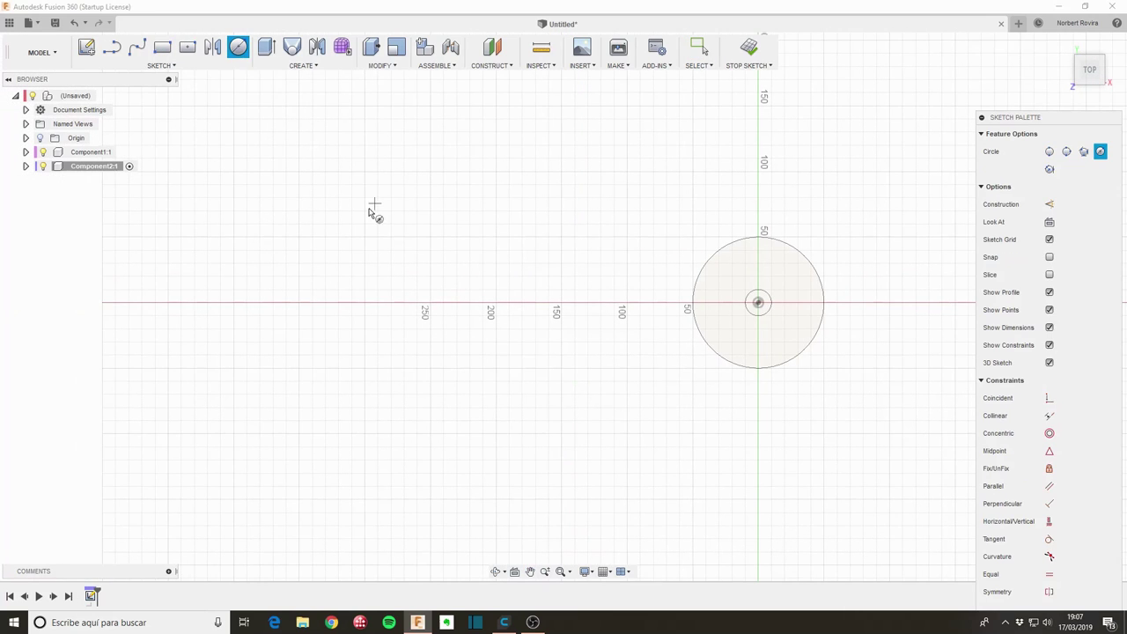
{"action": "left_click", "coordinate": [476, 303]}
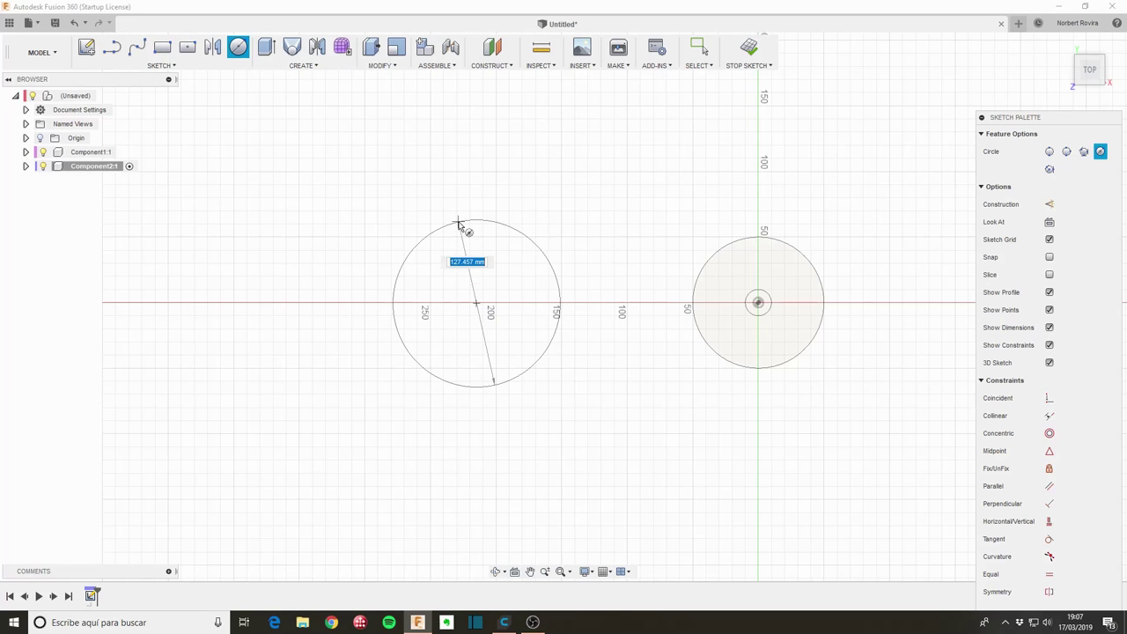
{"action": "type", "text": "100"}
{"action": "key", "text": "Return"}
{"action": "key", "text": "Escape"}
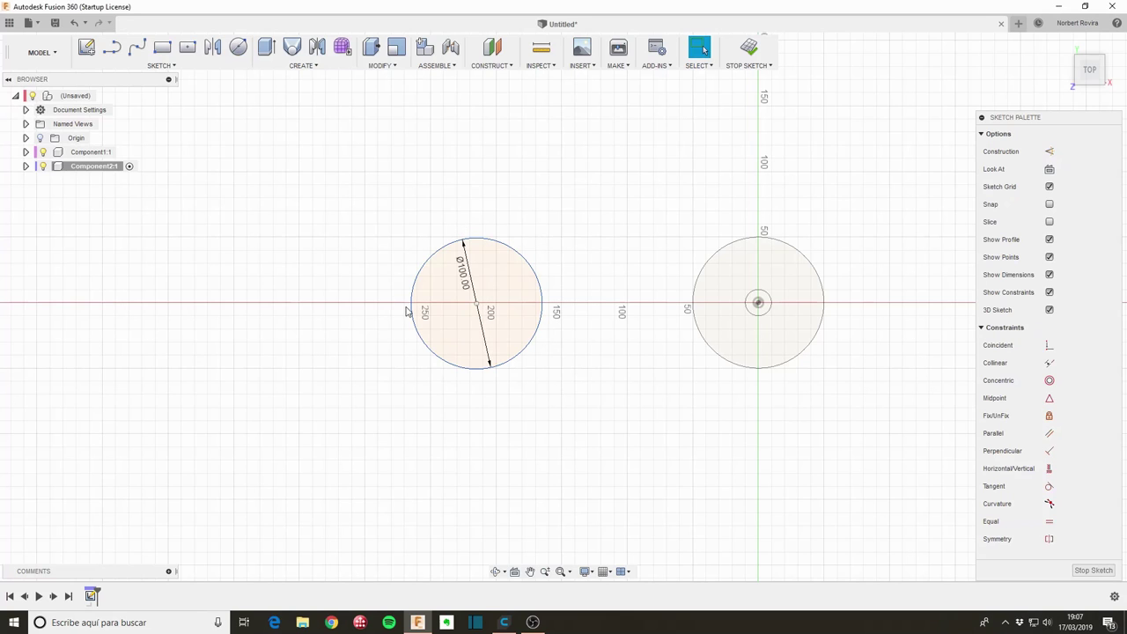
- Draw a concentric 20 mm circle inside the 100 mm circle
{"action": "key", "text": "c"}
{"action": "left_click", "coordinate": [478, 305]}
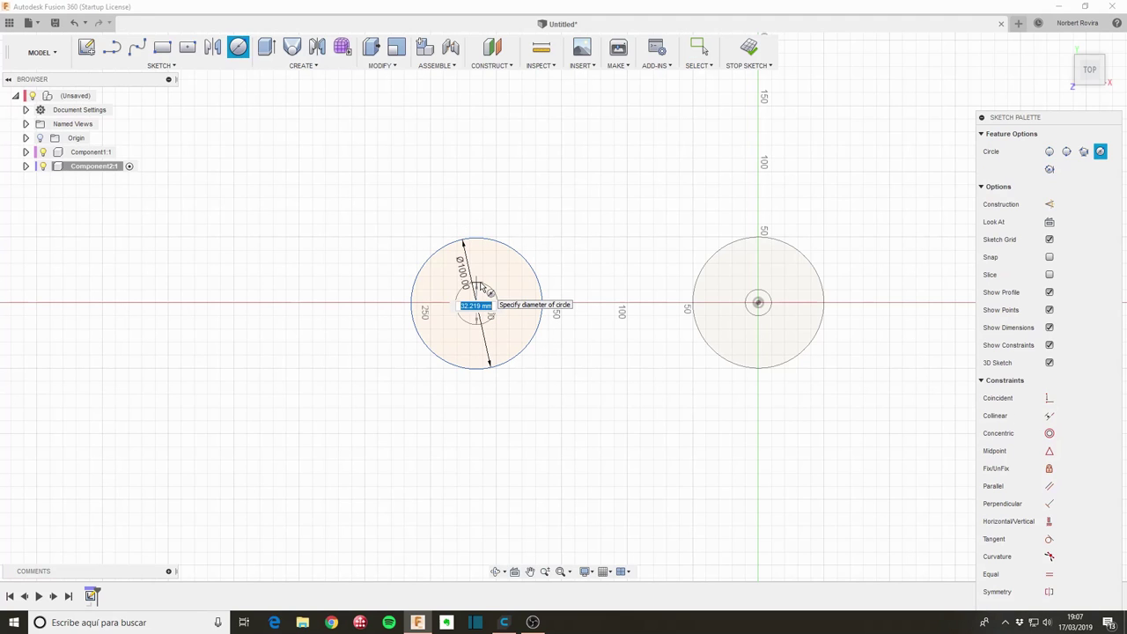
{"action": "key", "text": "Return"}
{"action": "key", "text": "Escape"}
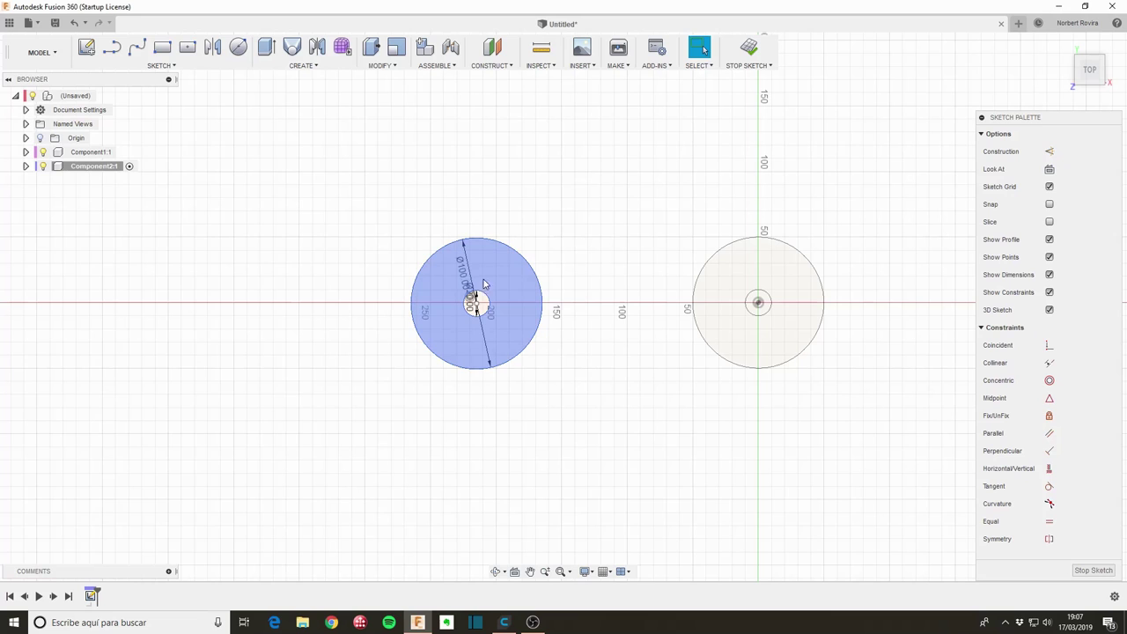
{"action": "middle_click_drag", "start_coordinate": [558, 394], "coordinate": [557, 346], "text": "shift"}
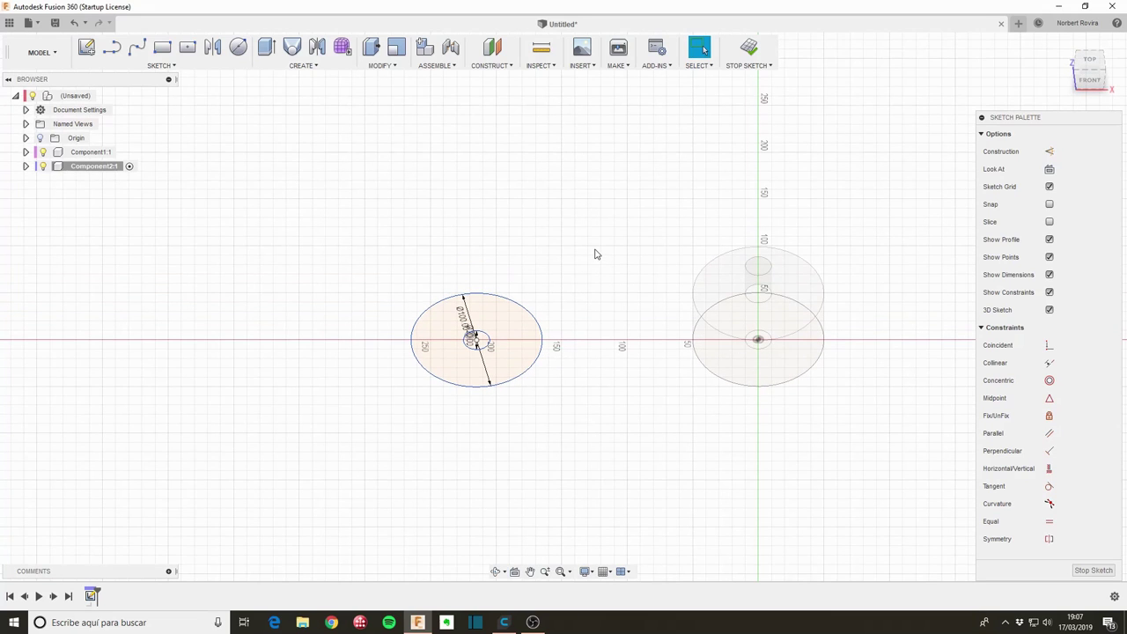
- Extrude the ring profile 50 mm into a cylinder with a 20 mm central hole
{"action": "key", "text": "e"}
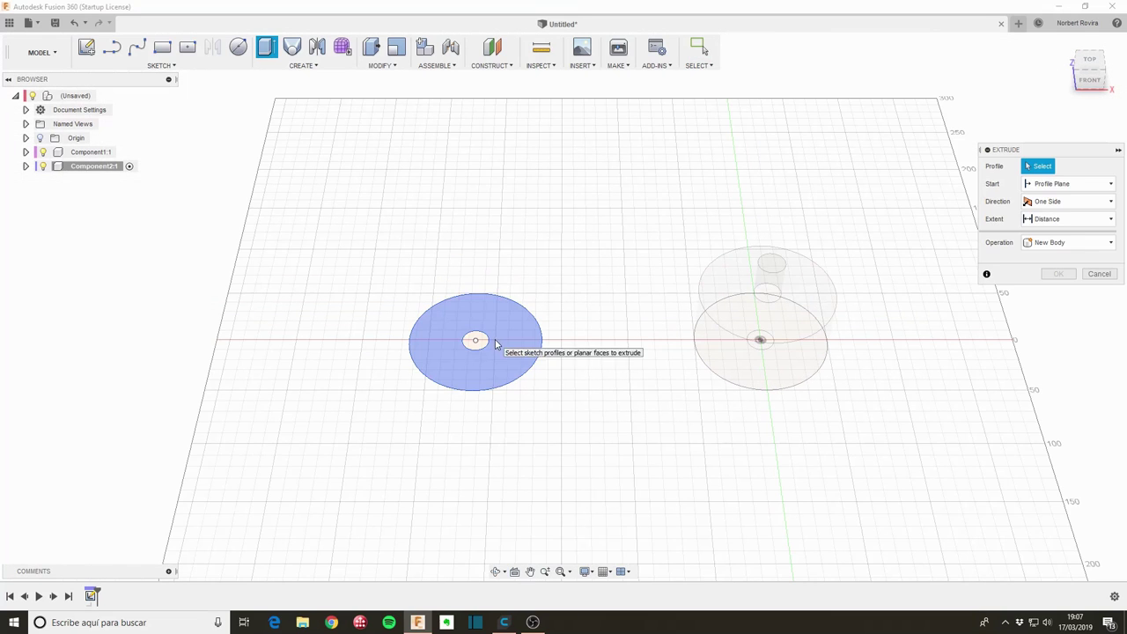
{"action": "left_click", "coordinate": [501, 338]}
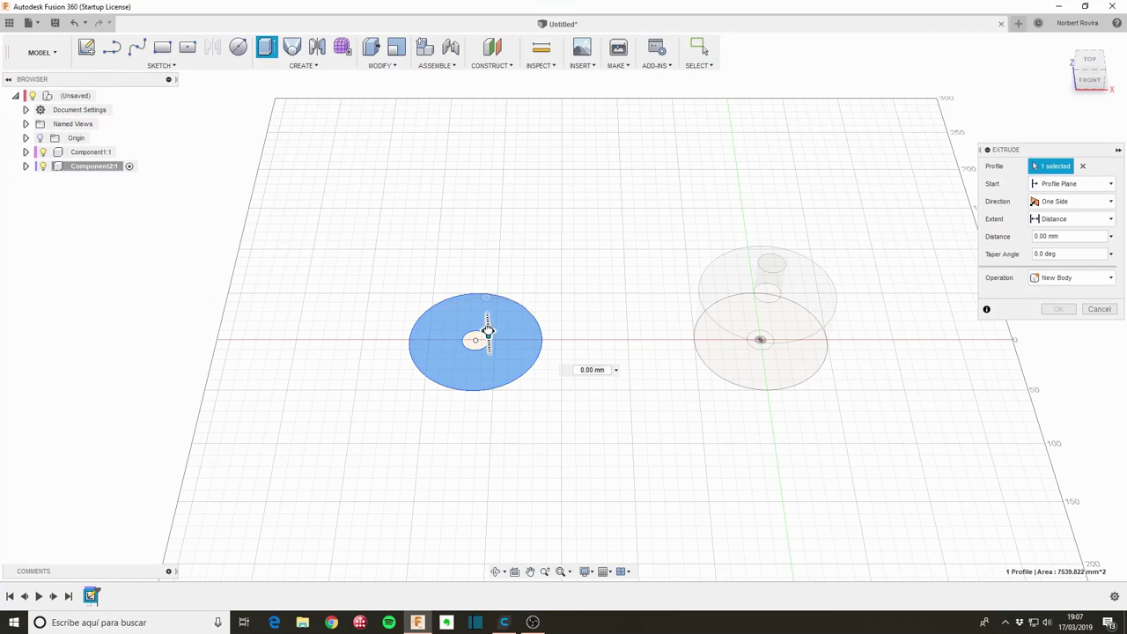
{"action": "left_click_drag", "start_coordinate": [484, 335], "coordinate": [483, 284]}
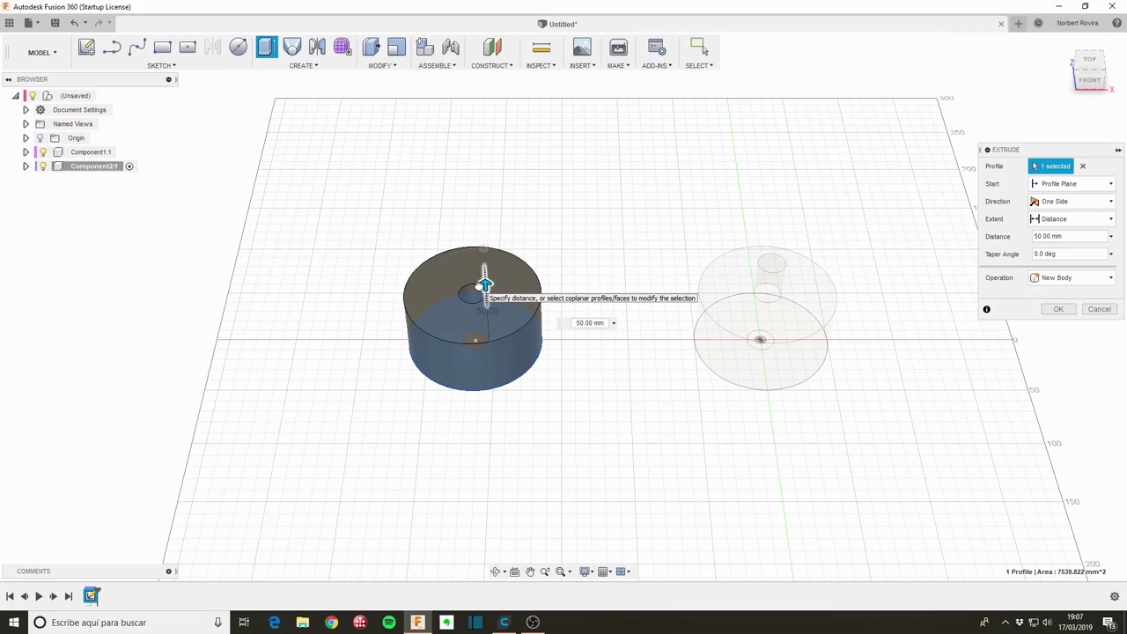
{"action": "key", "text": "Tab"}
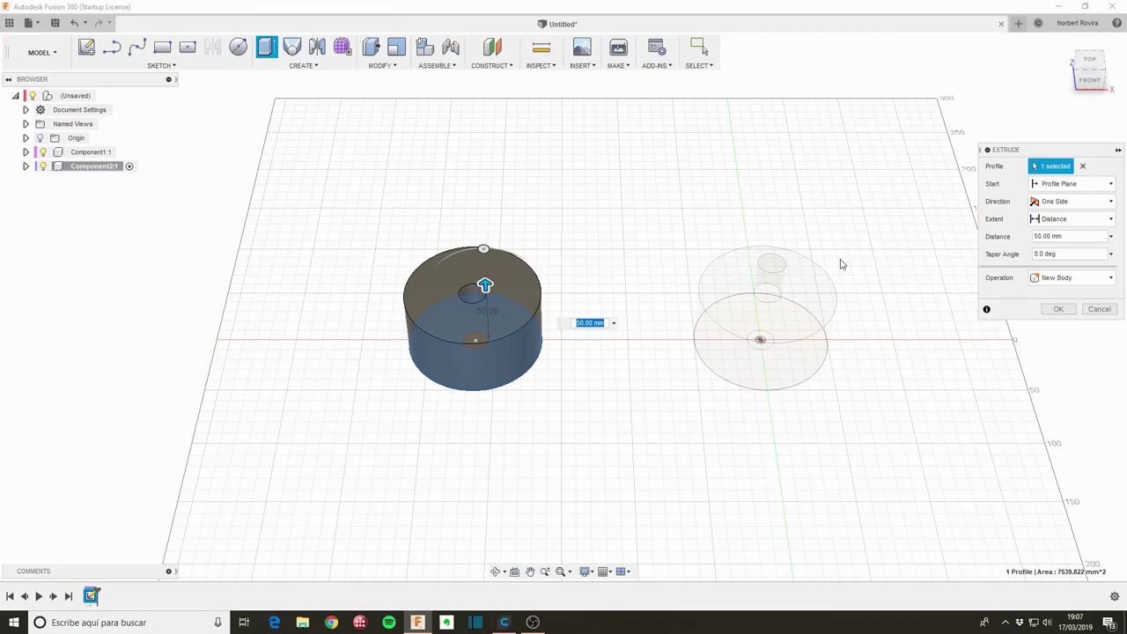
{"action": "left_click", "coordinate": [1058, 313]}
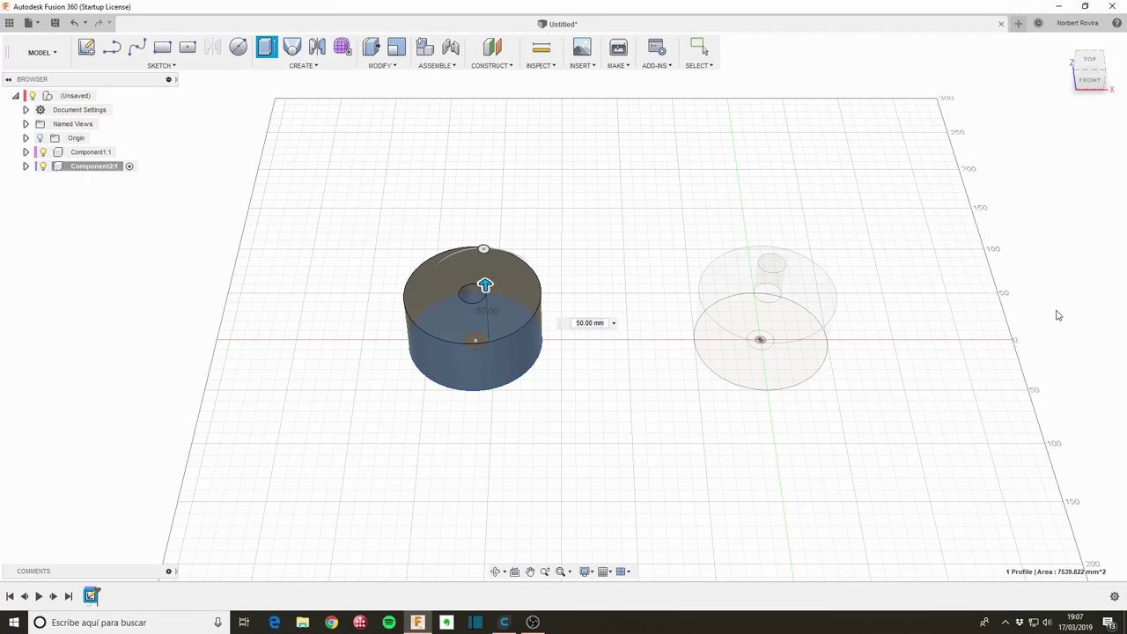
{"action": "key", "text": "e"}
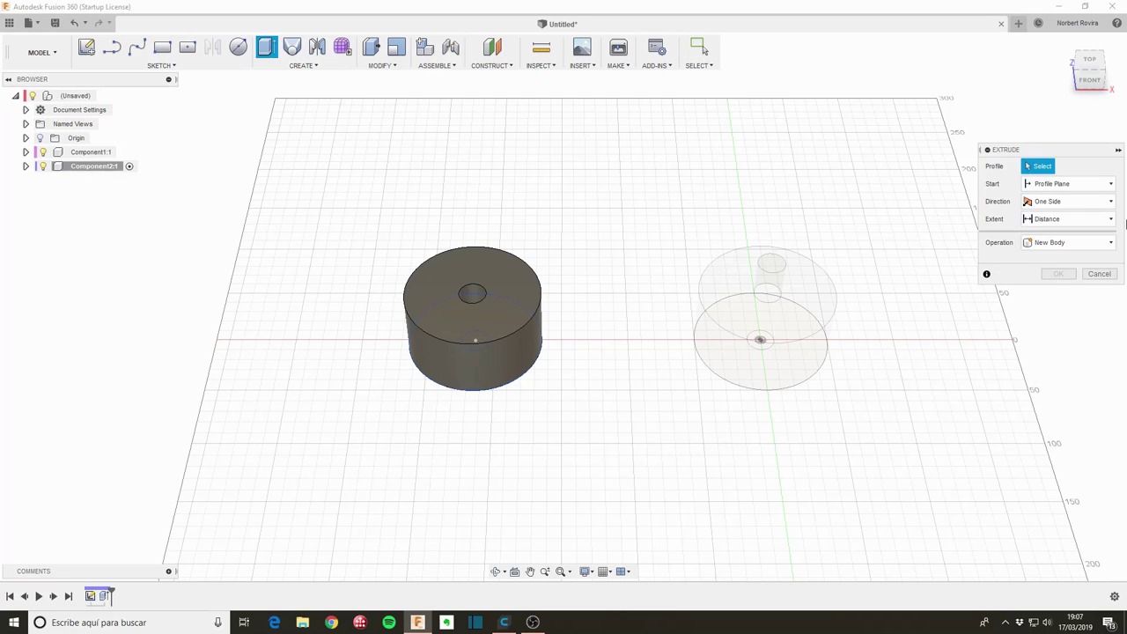
- Extrude the central circle from an offset plane up to the top face, joined
{"action": "left_click", "coordinate": [478, 345]}
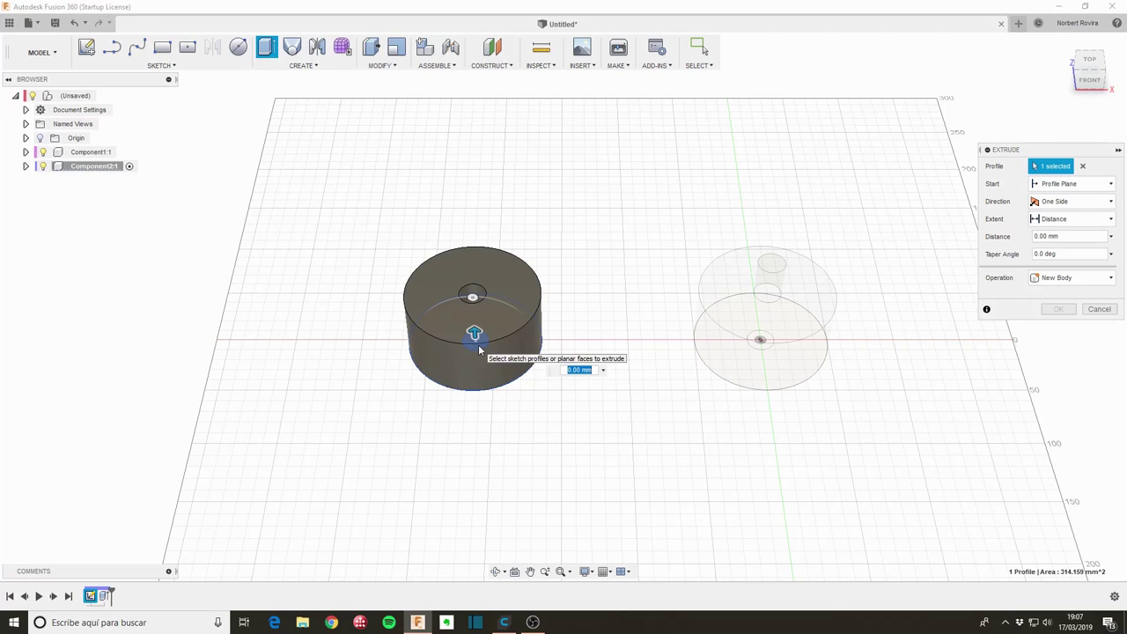
{"action": "left_click", "coordinate": [1081, 184]}
{"action": "left_click", "coordinate": [1060, 216]}
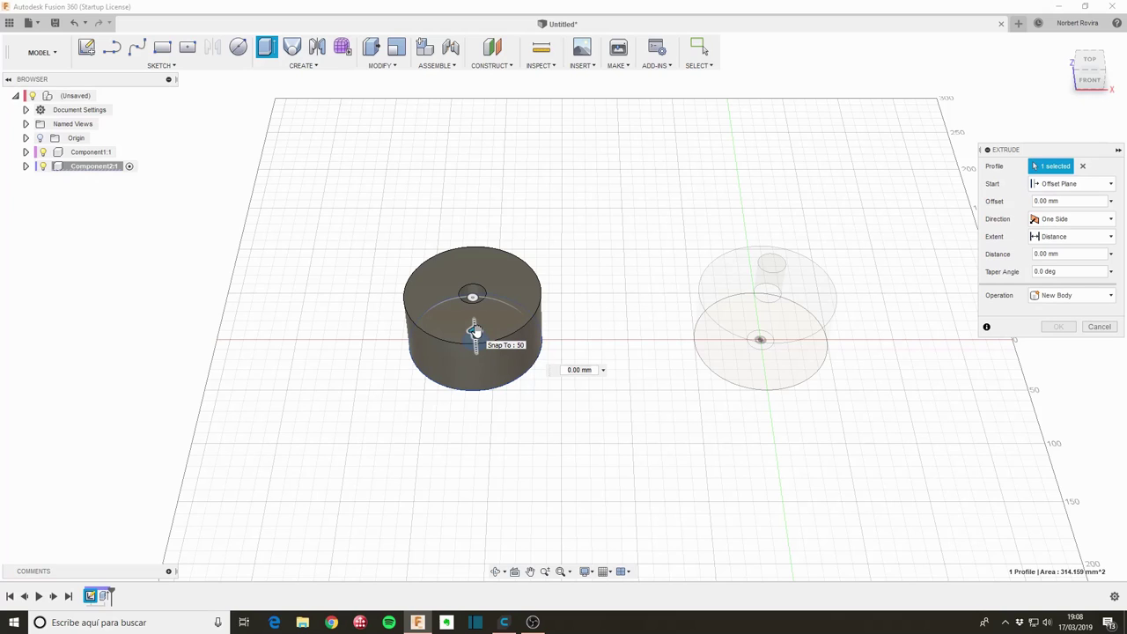
{"action": "left_click_drag", "start_coordinate": [474, 330], "coordinate": [474, 303]}
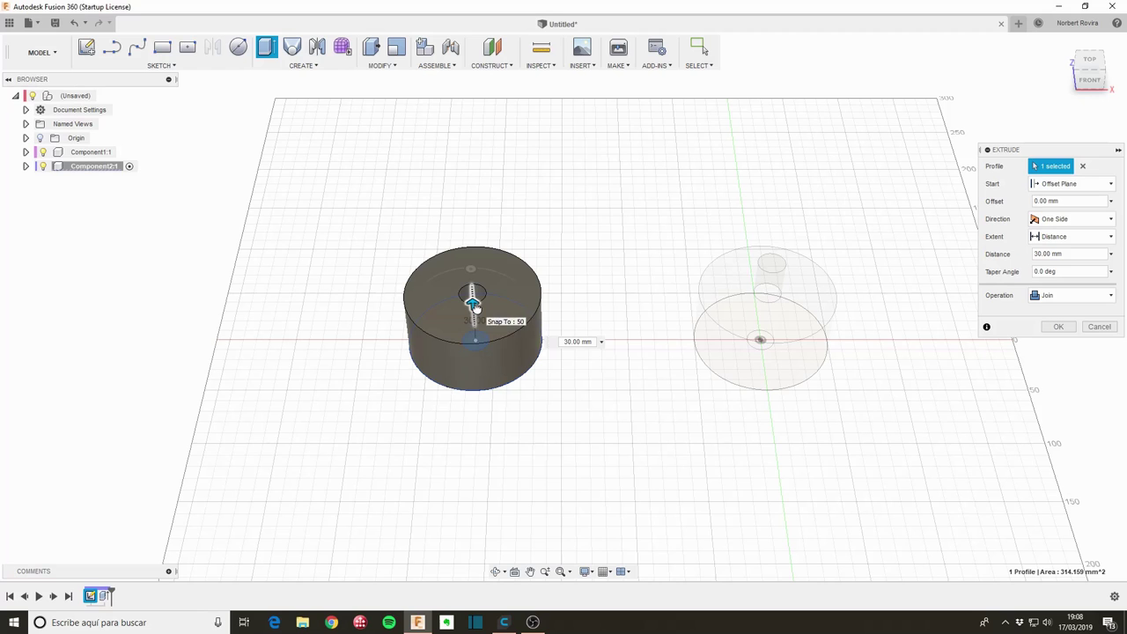
{"action": "left_click", "coordinate": [1110, 237]}
{"action": "left_click", "coordinate": [1060, 266]}
{"action": "left_click", "coordinate": [527, 287]}
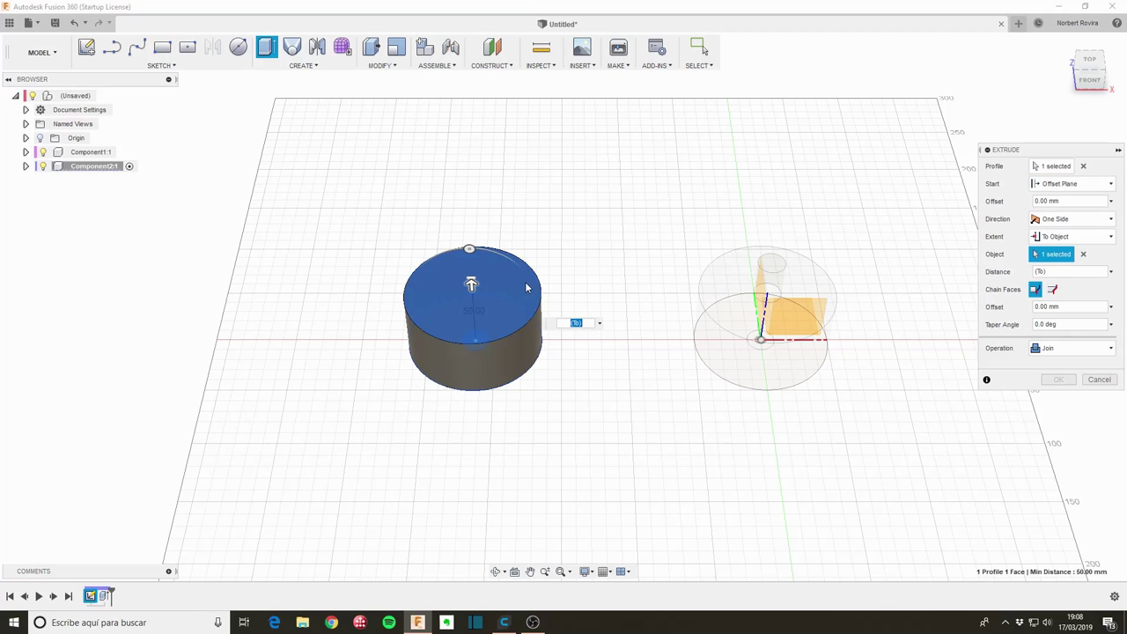
{"action": "left_click", "coordinate": [1058, 380]}
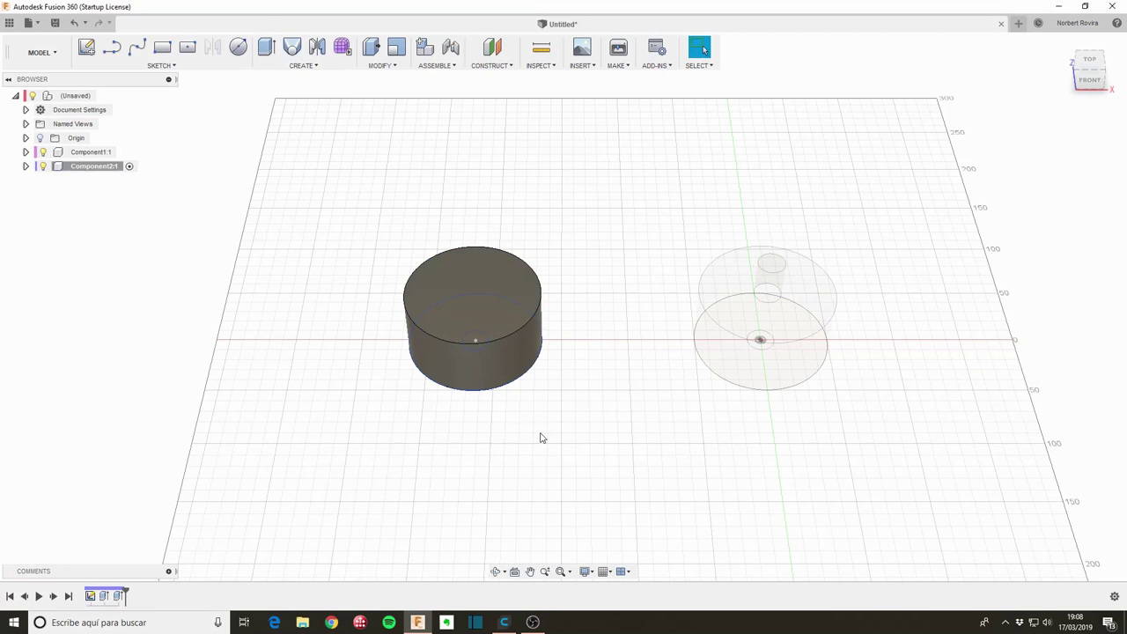
- Orbit the model to inspect the filled hole from below and above
{"action": "mouse_move", "coordinate": [541, 438]}
{"action": "middle_mouse_down", "text": "shift"}
{"action": "mouse_move", "coordinate": [533, 331]}
{"action": "mouse_move", "coordinate": [464, 345]}
{"action": "mouse_move", "coordinate": [529, 313]}
{"action": "middle_mouse_up", "text": "shift"}
{"action": "scroll", "coordinate": [475, 345], "scroll_direction": "up", "scroll_amount": 5}
{"action": "scroll", "coordinate": [511, 336], "scroll_direction": "up", "scroll_amount": 3}
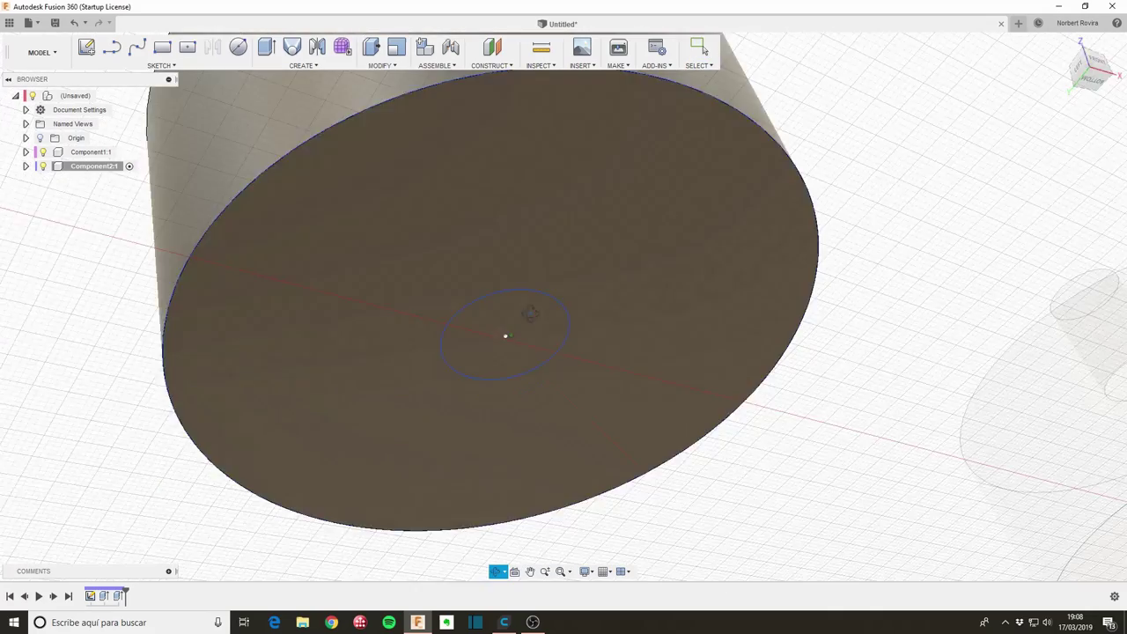
{"action": "scroll", "coordinate": [530, 314], "scroll_direction": "down", "scroll_amount": 2}
{"action": "mouse_move", "coordinate": [510, 372]}
{"action": "middle_mouse_down", "text": "shift"}
{"action": "mouse_move", "coordinate": [501, 395]}
{"action": "mouse_move", "coordinate": [360, 432]}
{"action": "middle_mouse_up", "text": "shift"}
{"action": "scroll", "coordinate": [501, 395], "scroll_direction": "down", "scroll_amount": 2}
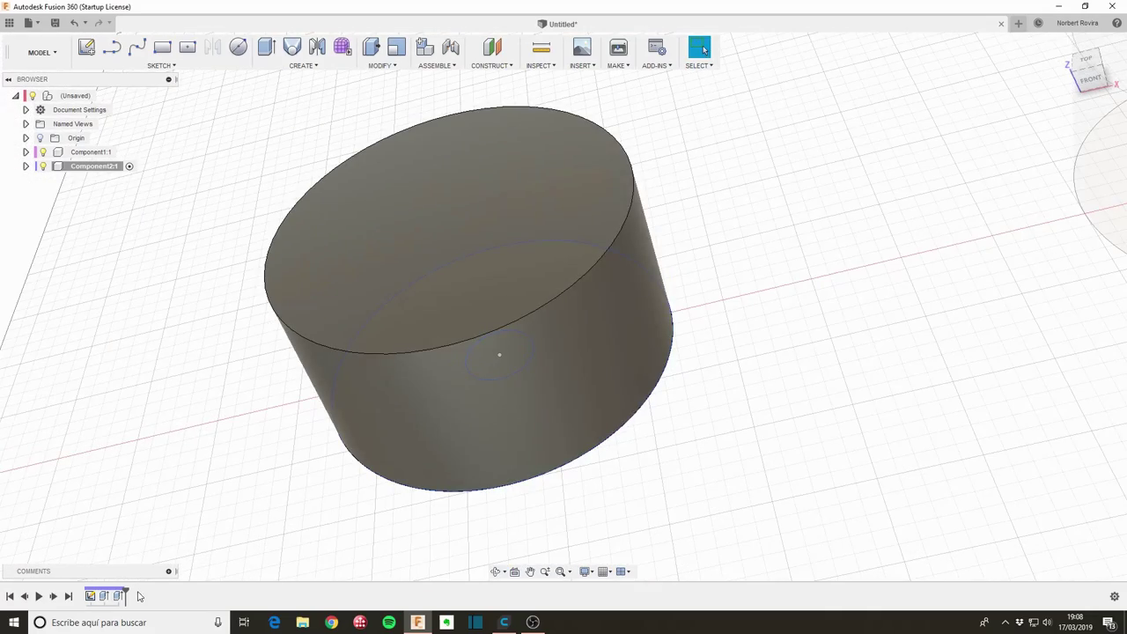
- Edit the hole-filling extrusion to start at a 30 mm offset
{"action": "double_click", "coordinate": [118, 596]}
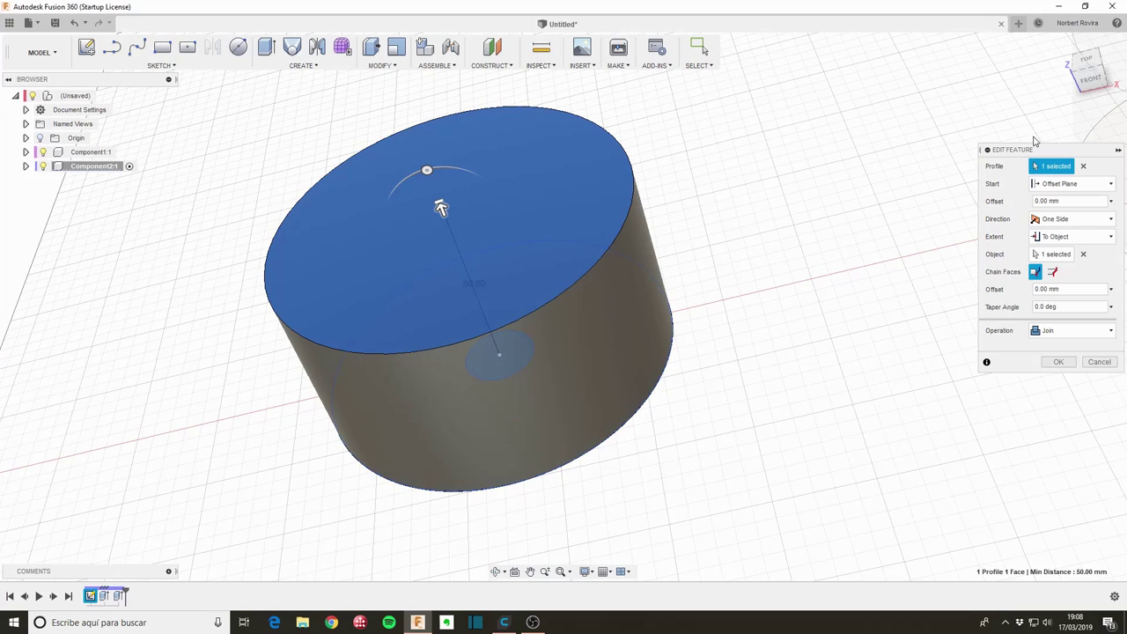
{"action": "left_click", "coordinate": [1035, 201]}
{"action": "type", "text": "30"}
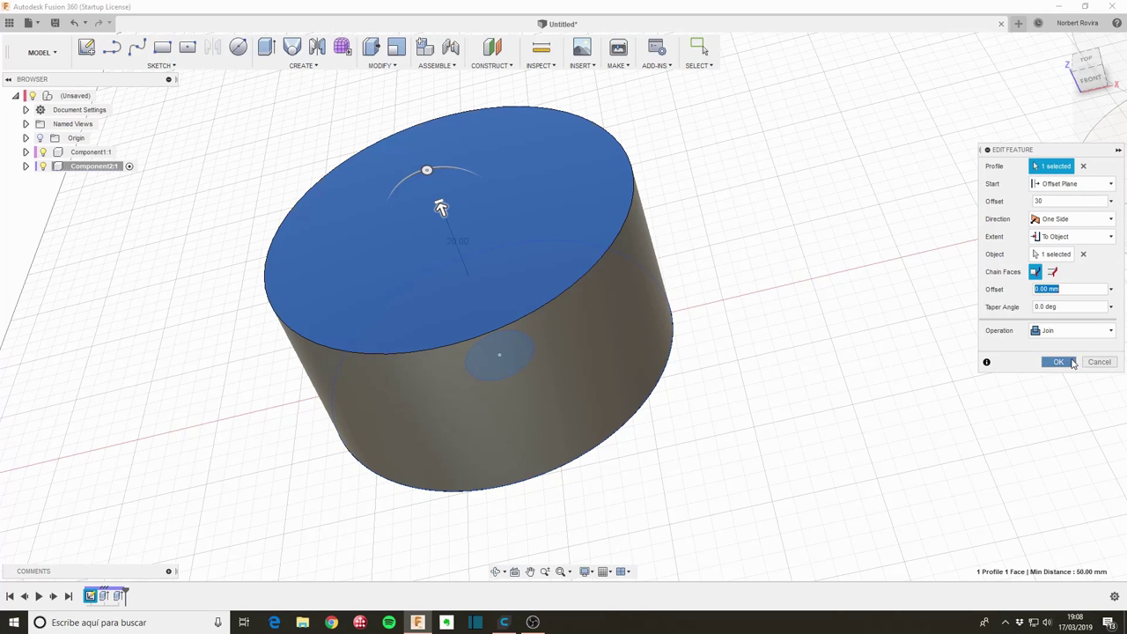
{"action": "left_click", "coordinate": [1058, 362]}
{"action": "mouse_move", "coordinate": [563, 473]}
{"action": "middle_mouse_down", "text": "shift"}
{"action": "mouse_move", "coordinate": [551, 355]}
{"action": "mouse_move", "coordinate": [538, 392]}
{"action": "mouse_move", "coordinate": [573, 244]}
{"action": "mouse_move", "coordinate": [591, 337]}
{"action": "mouse_move", "coordinate": [649, 272]}
{"action": "mouse_move", "coordinate": [661, 199]}
{"action": "mouse_move", "coordinate": [516, 434]}
{"action": "middle_mouse_up", "text": "shift"}
{"action": "scroll", "coordinate": [555, 401], "scroll_direction": "up", "scroll_amount": 1}
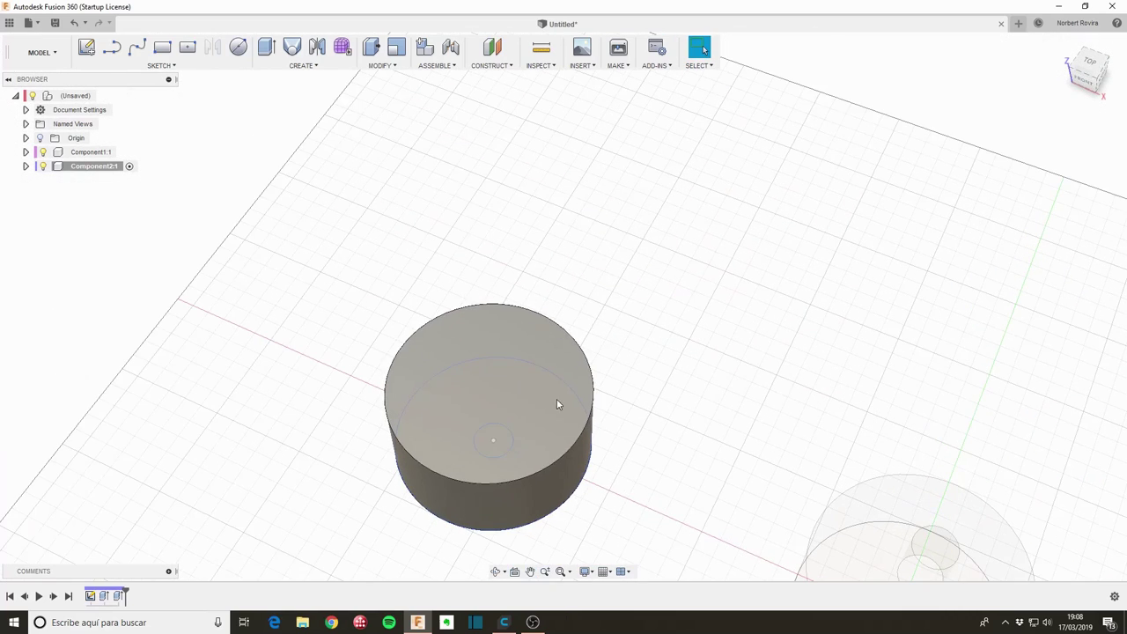
- Sketch on the second cylinder's top face and project its outer circle and centre point
{"action": "key", "text": "s"}
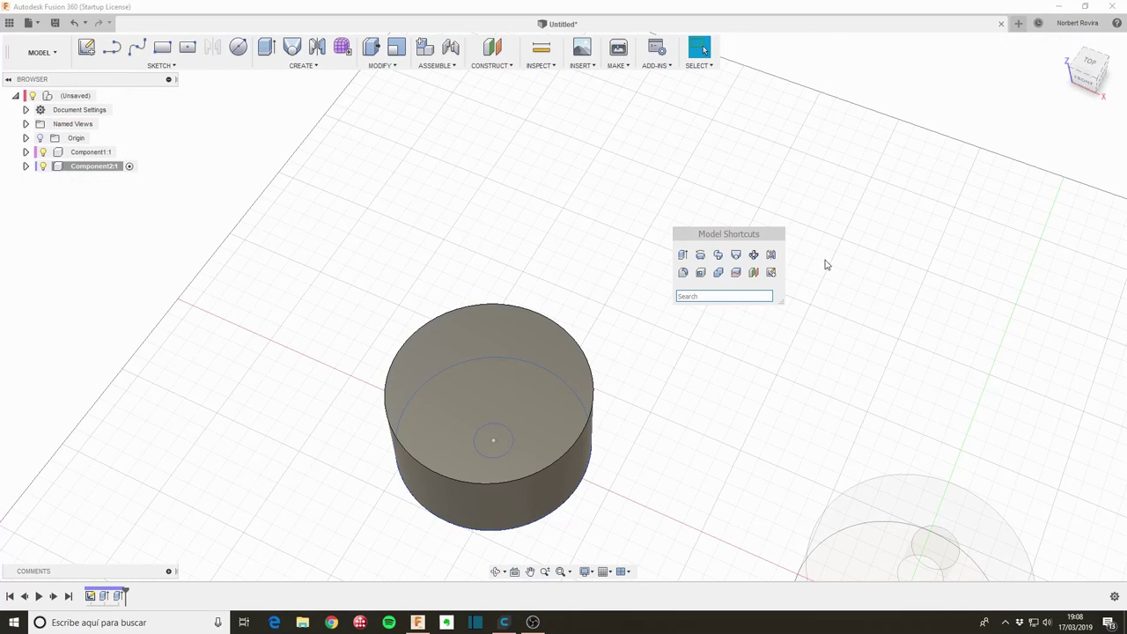
{"action": "left_click", "coordinate": [772, 273]}
{"action": "left_click", "coordinate": [534, 361]}
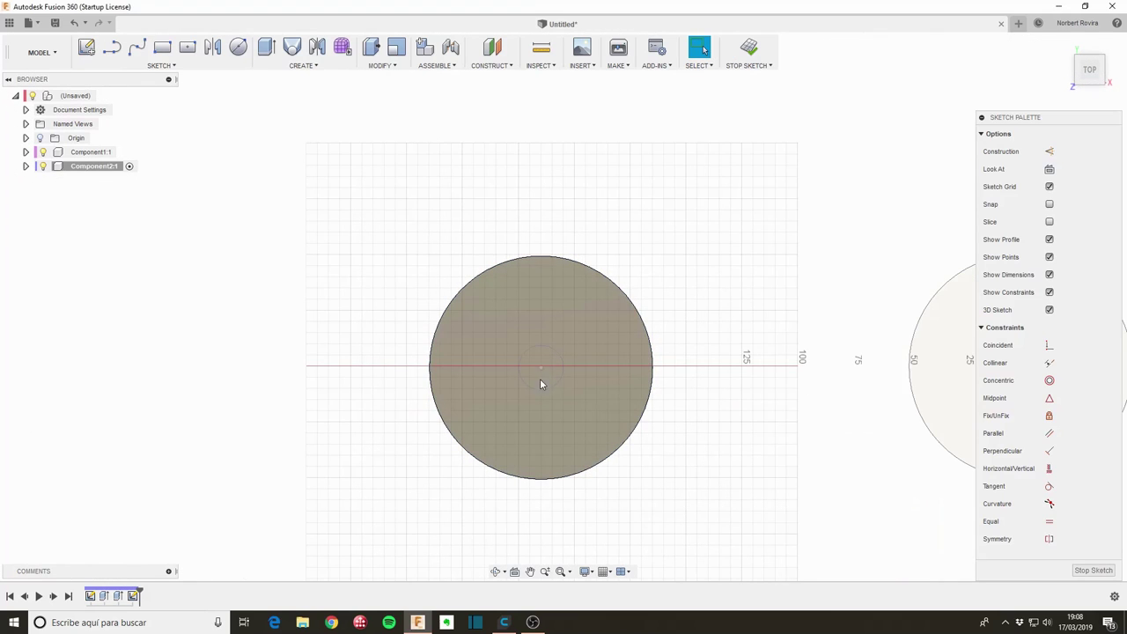
{"action": "key", "text": "p"}
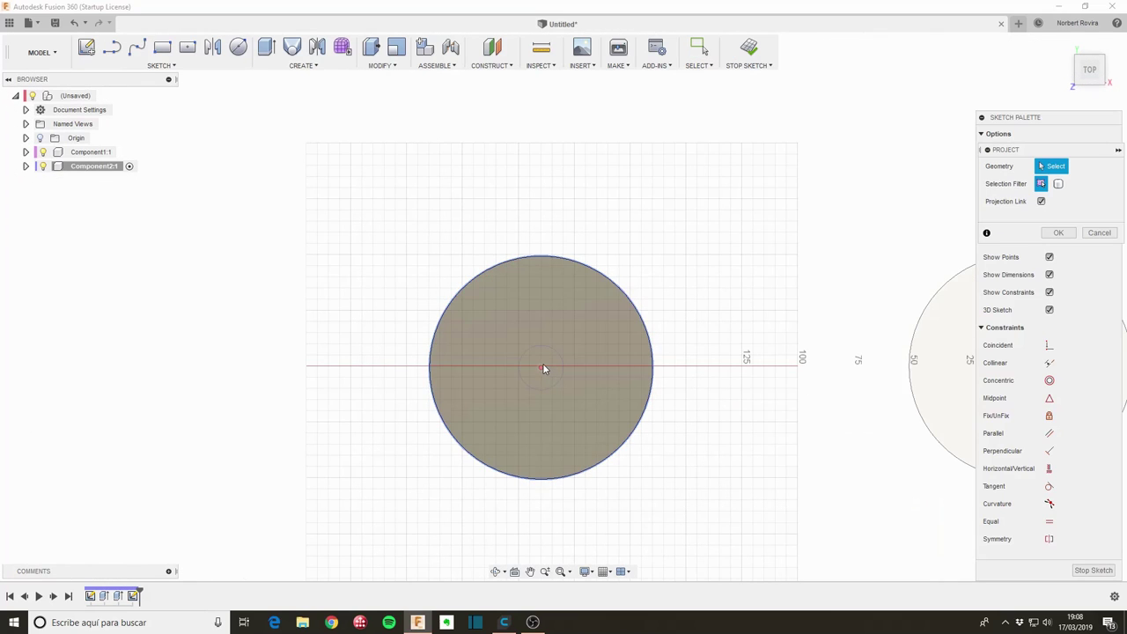
{"action": "left_click", "coordinate": [630, 296]}
{"action": "left_click", "coordinate": [542, 368]}
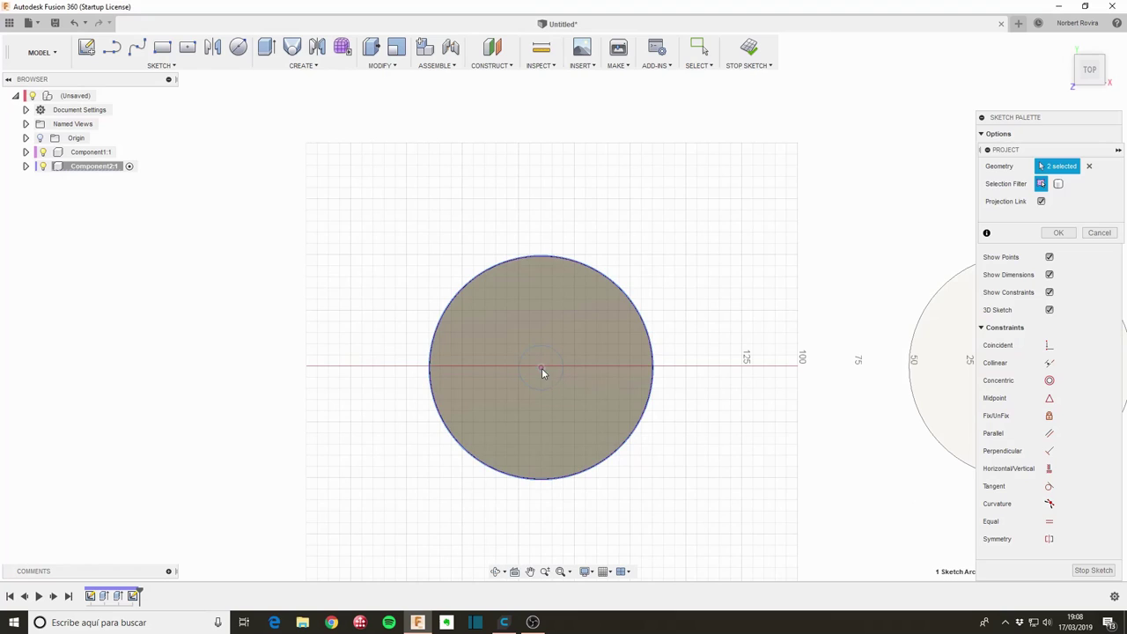
{"action": "left_click", "coordinate": [1058, 232]}
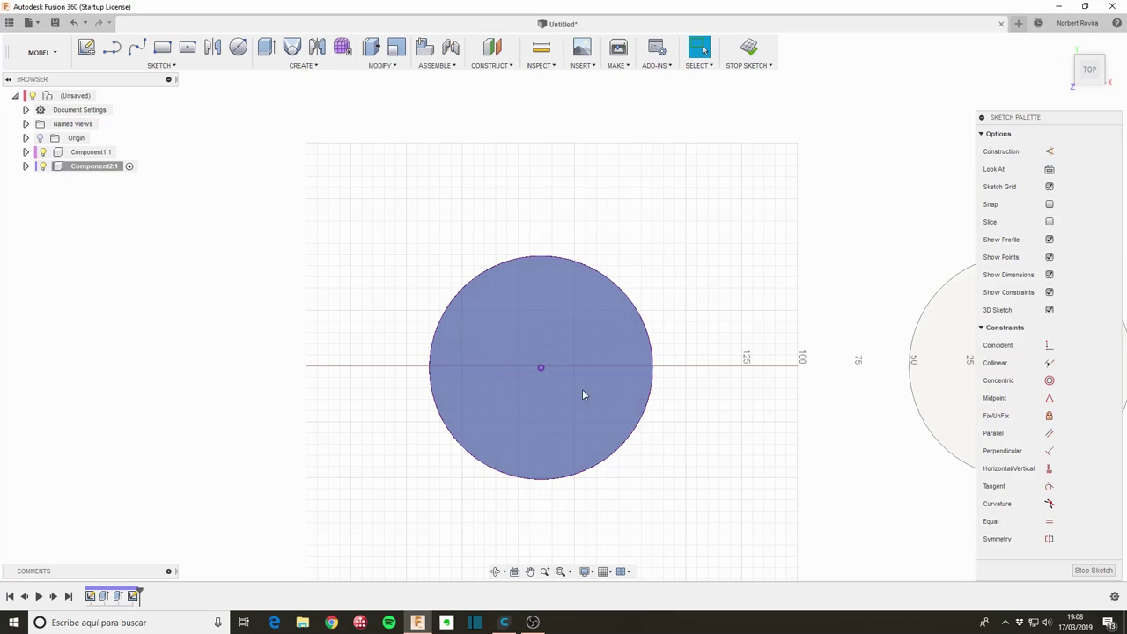
- Draw a diameter line edge to edge, make the centre coincident with it, and finish
{"action": "key", "text": "s"}
{"action": "left_click", "coordinate": [548, 461]}
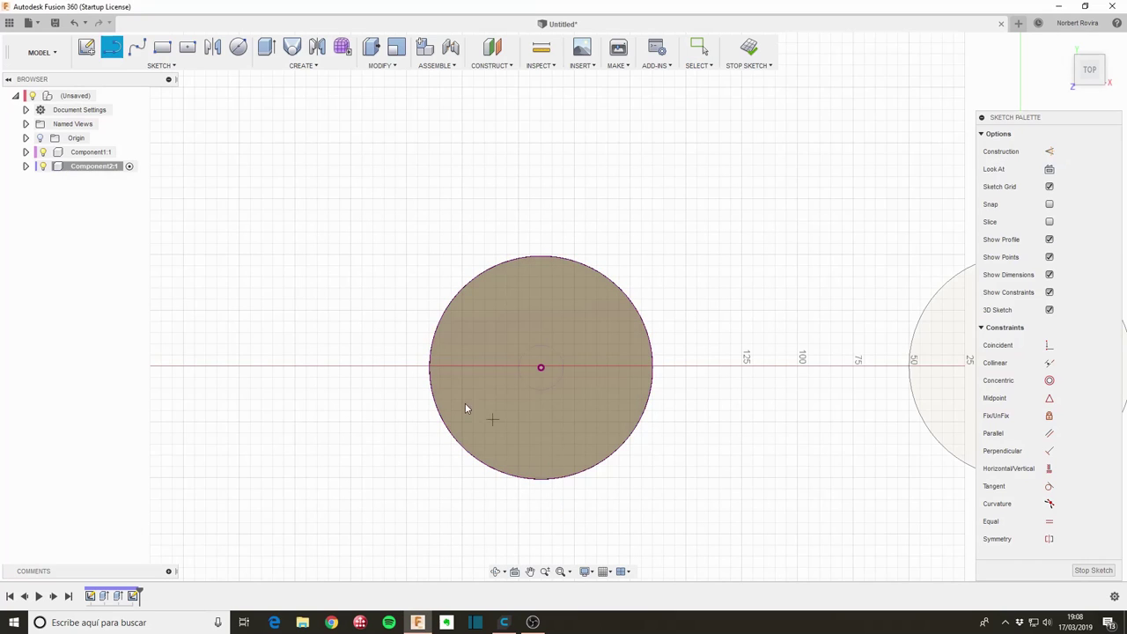
{"action": "left_click", "coordinate": [431, 368]}
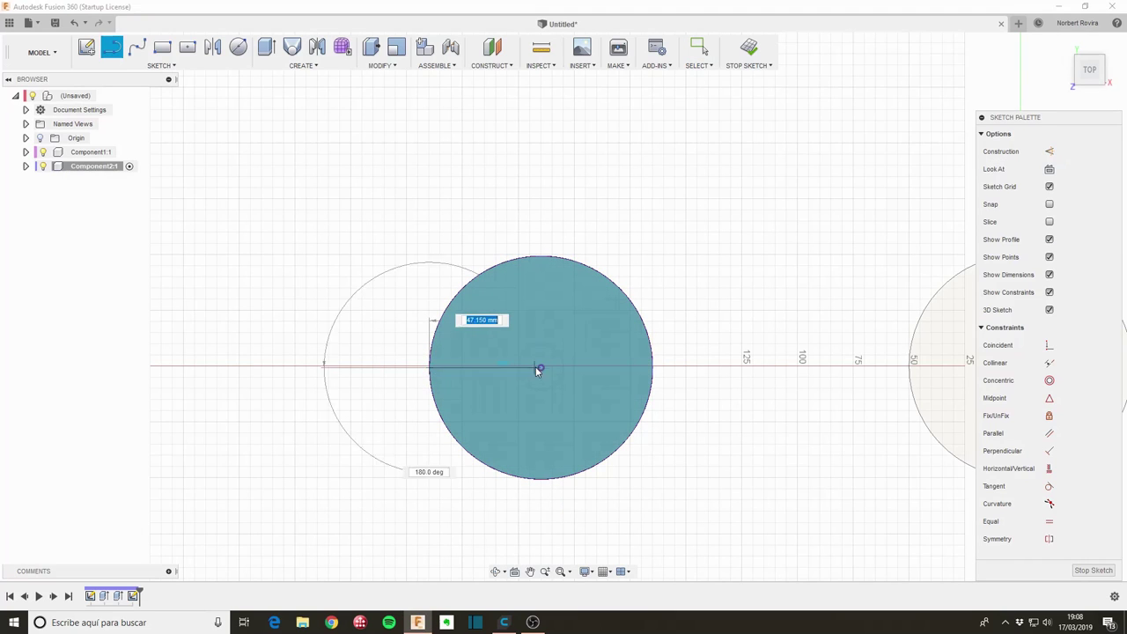
{"action": "left_click", "coordinate": [653, 368]}
{"action": "scroll", "coordinate": [568, 383], "scroll_direction": "up", "scroll_amount": 2}
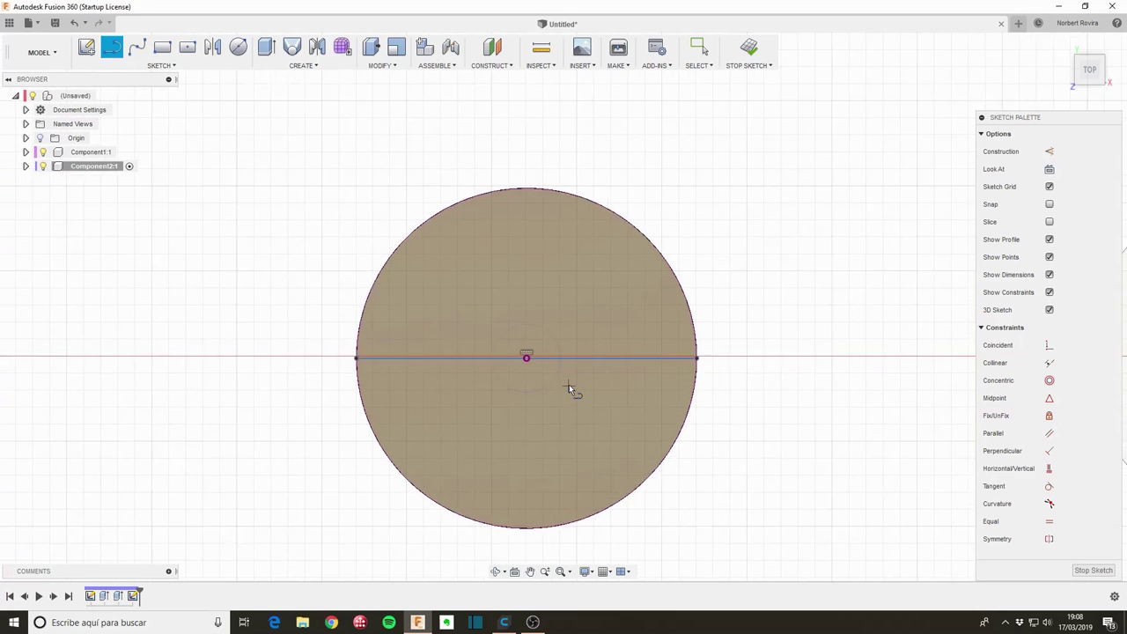
{"action": "scroll", "coordinate": [569, 384], "scroll_direction": "up", "scroll_amount": 3}
{"action": "scroll", "coordinate": [524, 373], "scroll_direction": "up", "scroll_amount": 3}
{"action": "key", "text": "Escape"}
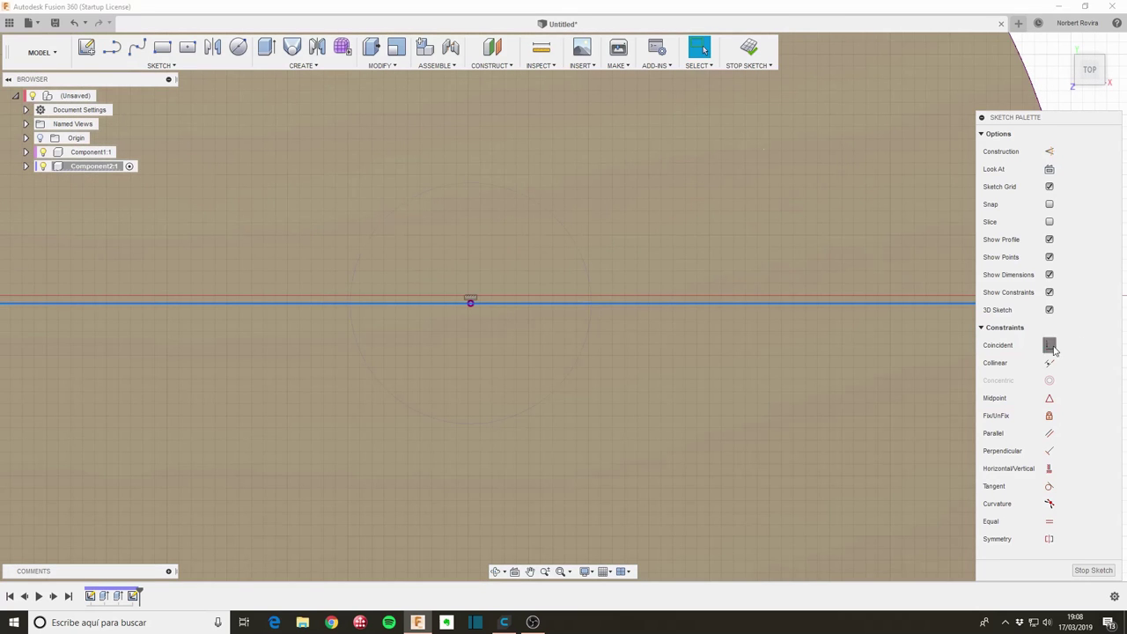
{"action": "left_click", "coordinate": [1049, 345]}
{"action": "left_click", "coordinate": [471, 305]}
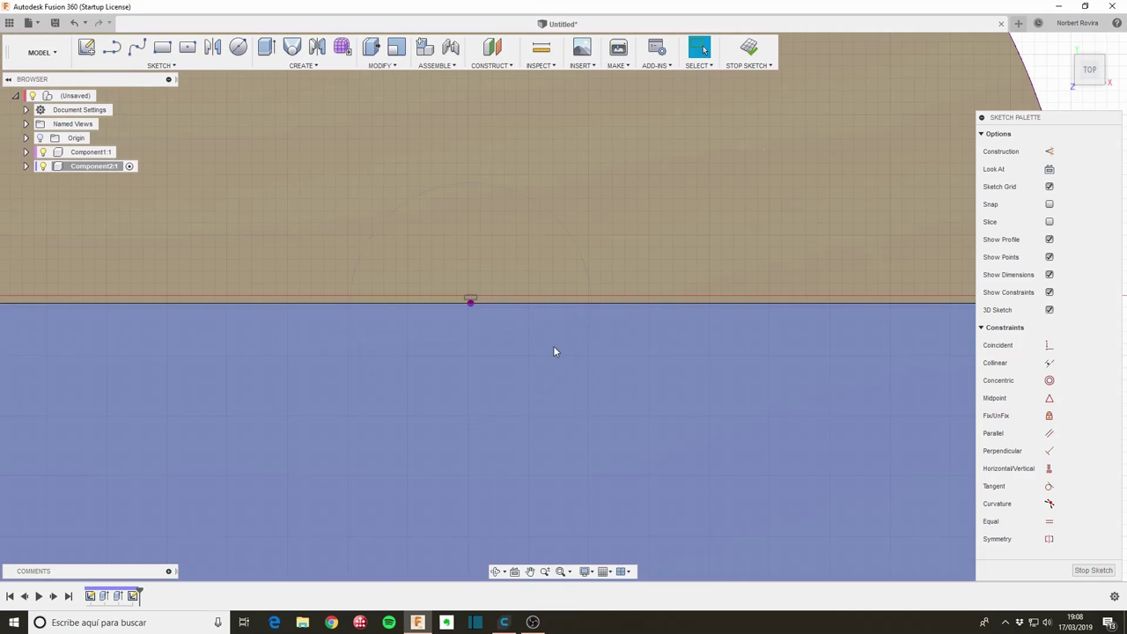
{"action": "left_click", "coordinate": [1092, 569]}
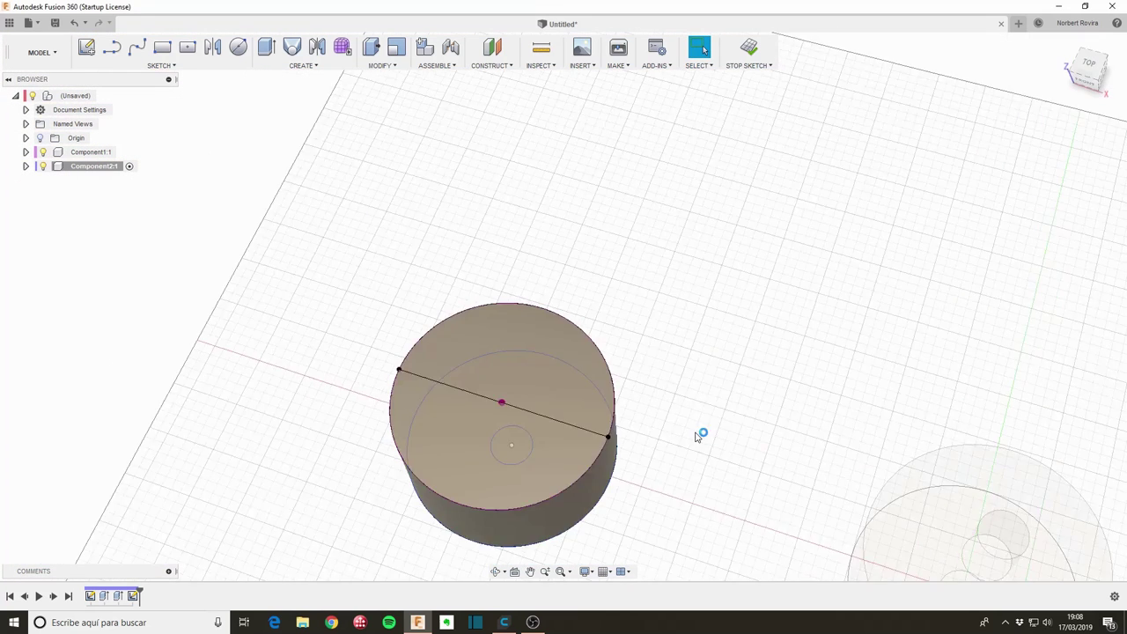
- Extrude the upper half profile 50 mm, joined, then select the block's flat vertical face
{"action": "key", "text": "e"}
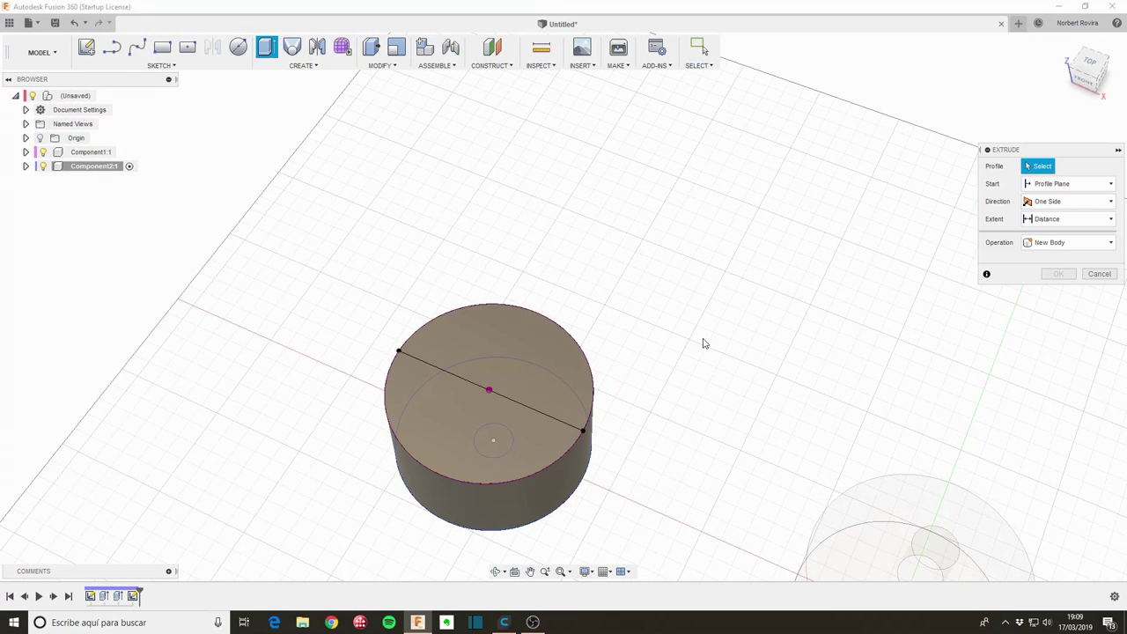
{"action": "left_click", "coordinate": [552, 358]}
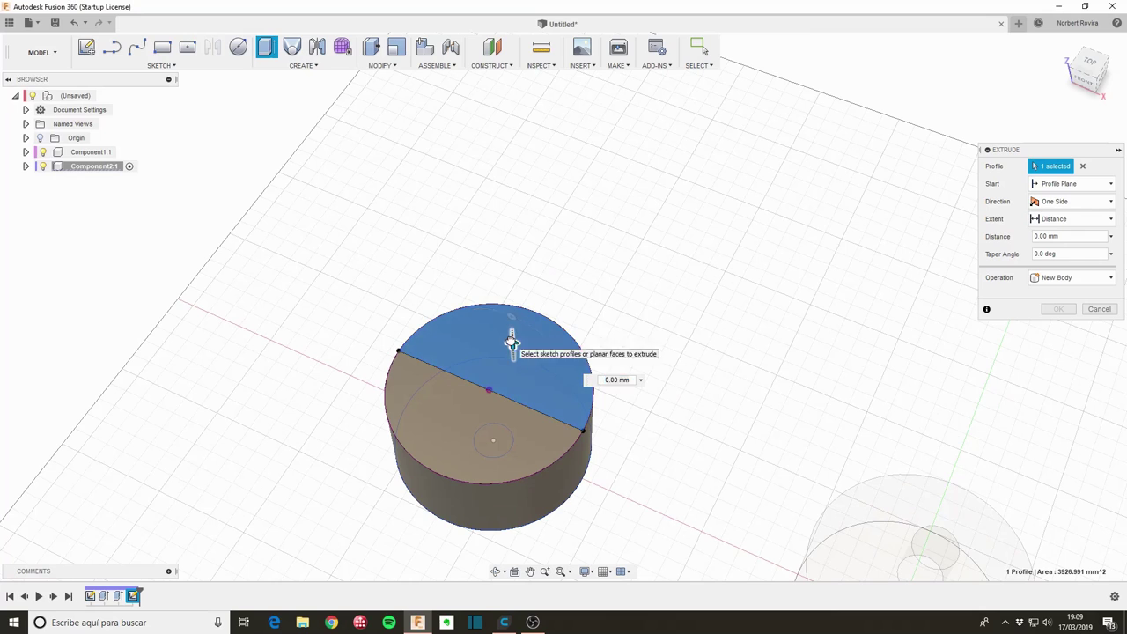
{"action": "left_click_drag", "start_coordinate": [513, 344], "coordinate": [507, 281]}
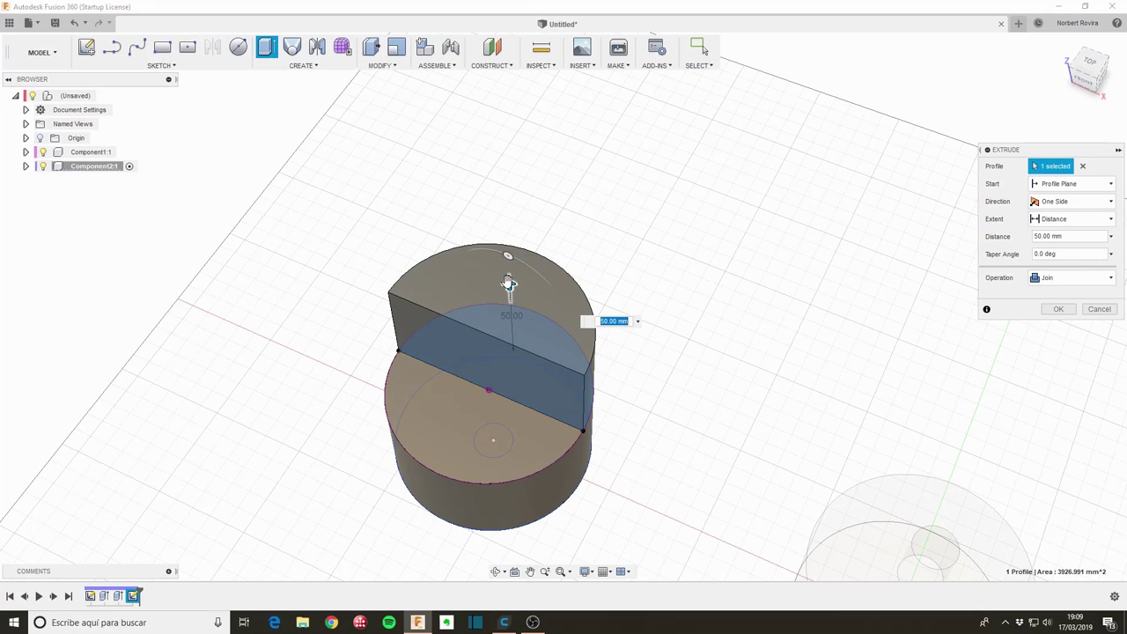
{"action": "left_click", "coordinate": [1058, 309]}
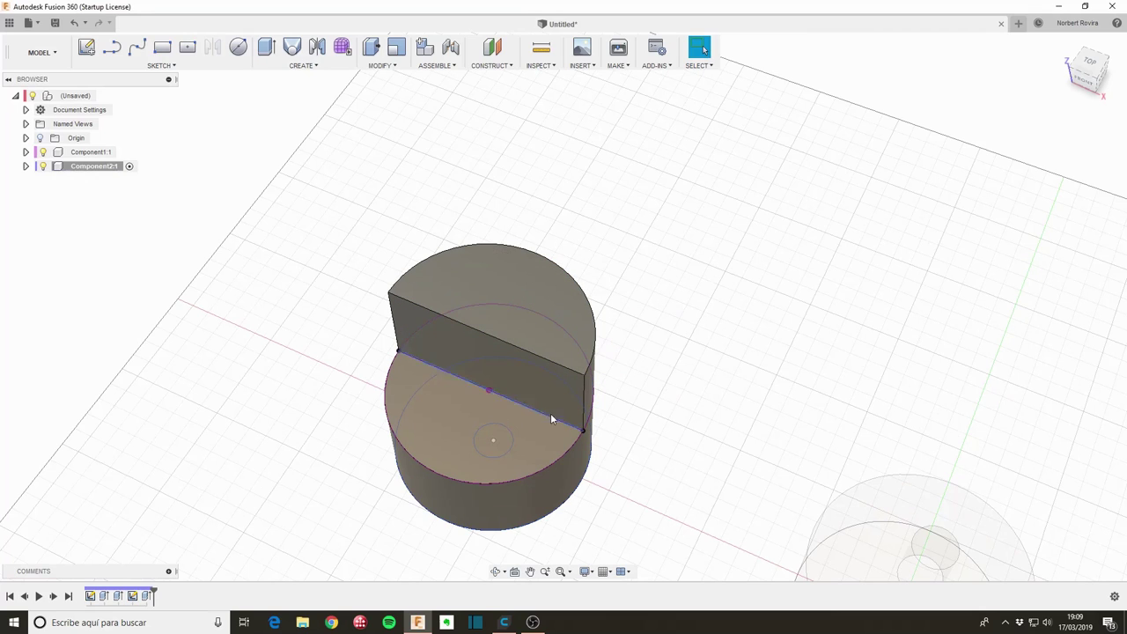
{"action": "key", "text": "s"}
{"action": "left_click", "coordinate": [528, 377]}
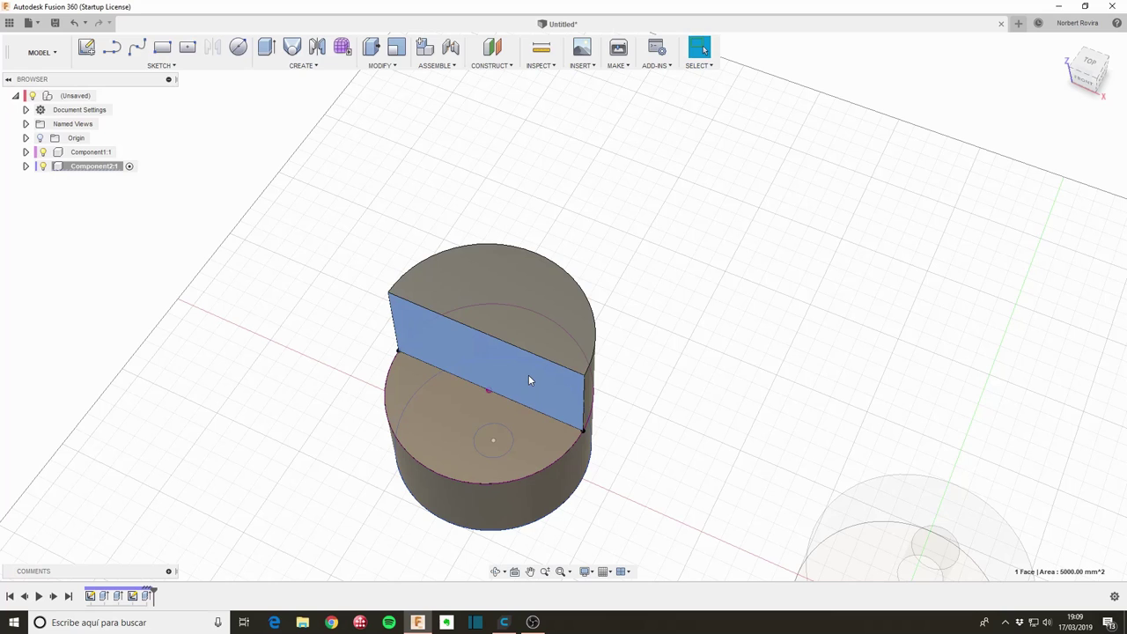
- Start a sketch on the block's flat face and project the face outline
{"action": "key", "text": "s"}
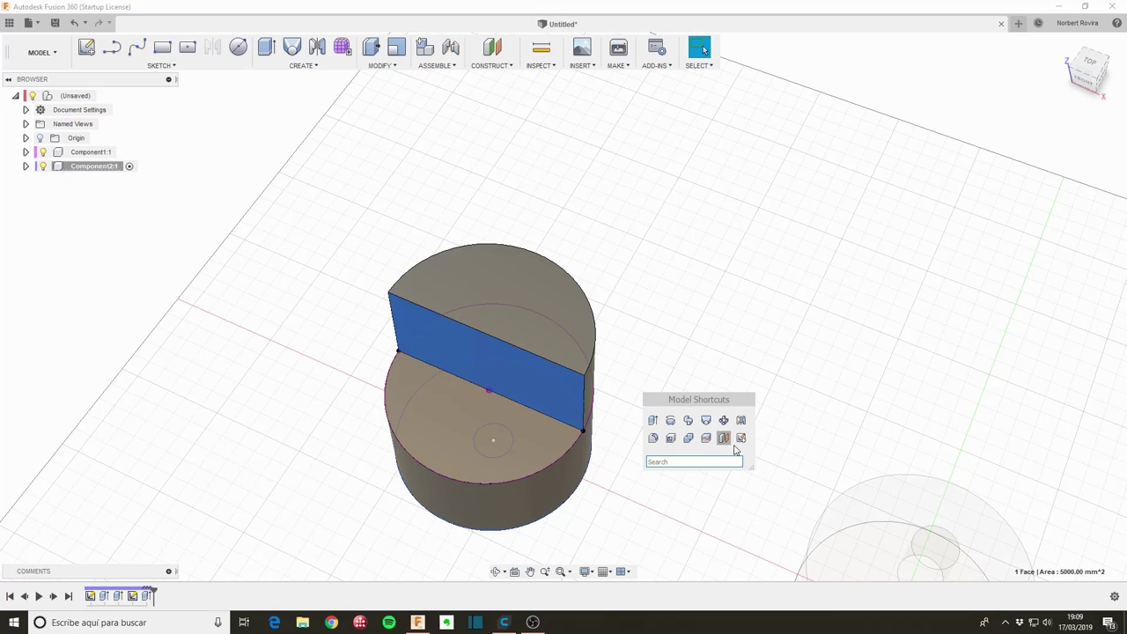
{"action": "left_click", "coordinate": [725, 440]}
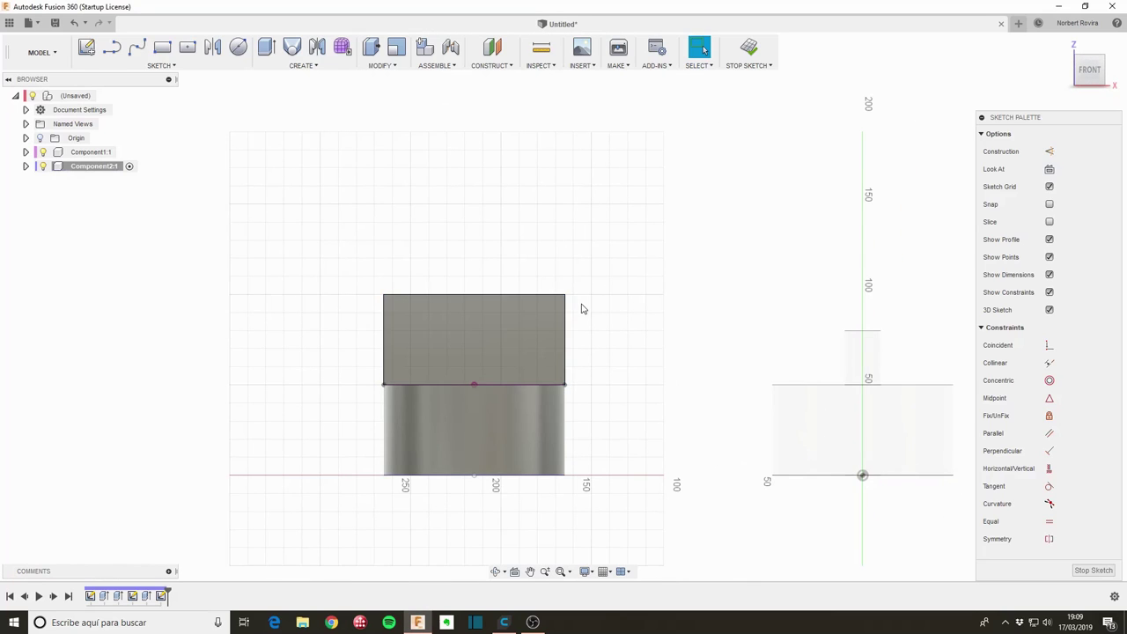
{"action": "key", "text": "c"}
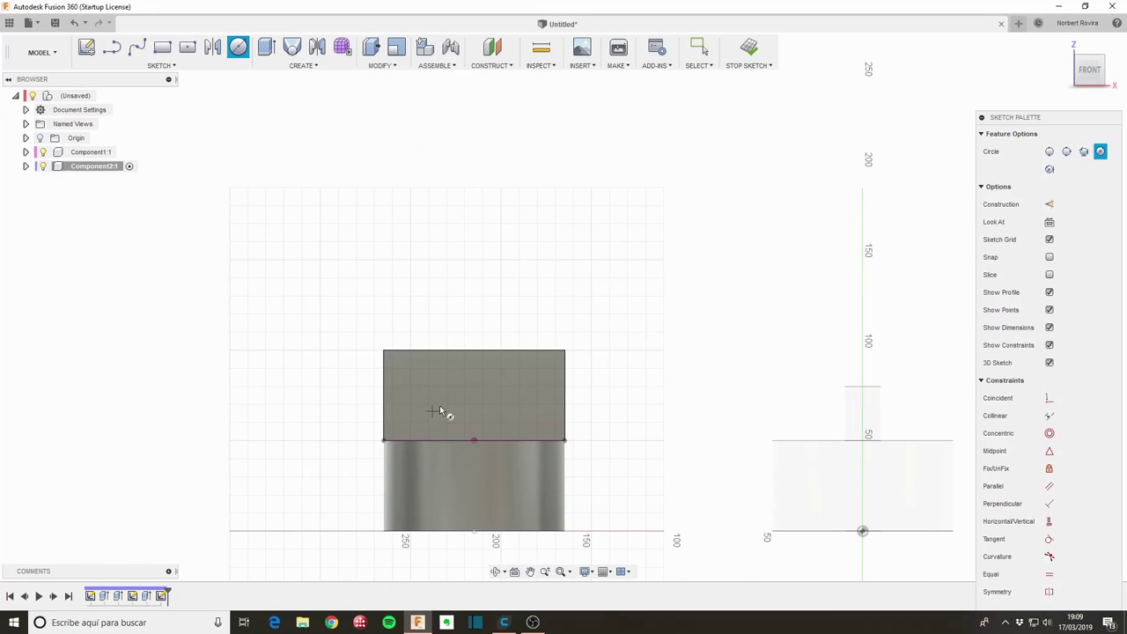
{"action": "key", "text": "Escape"}
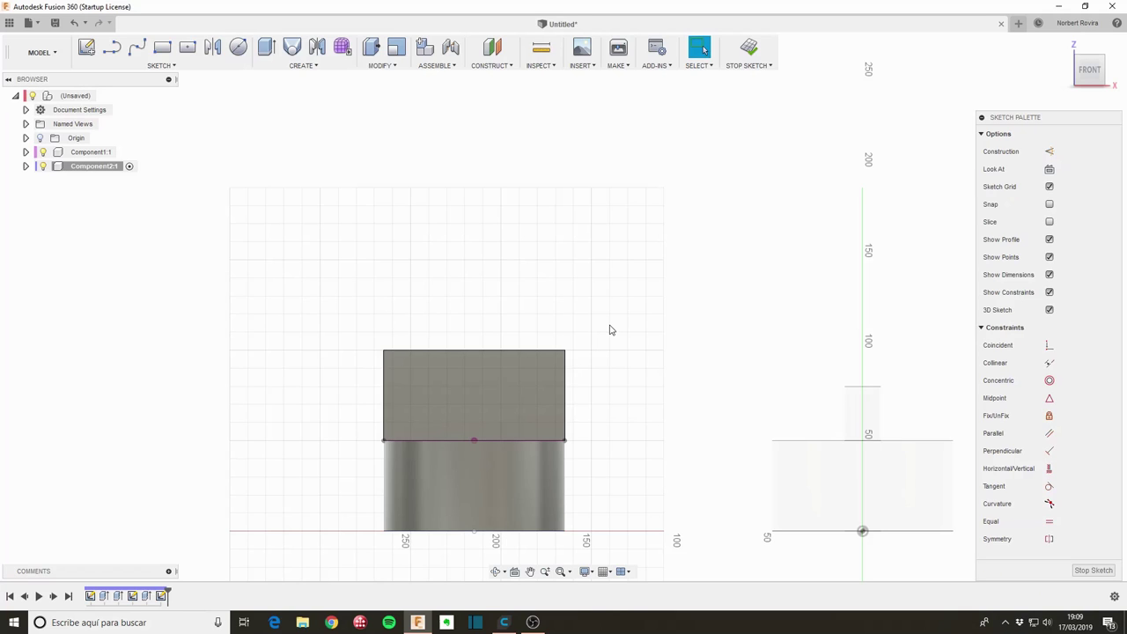
{"action": "key", "text": "p"}
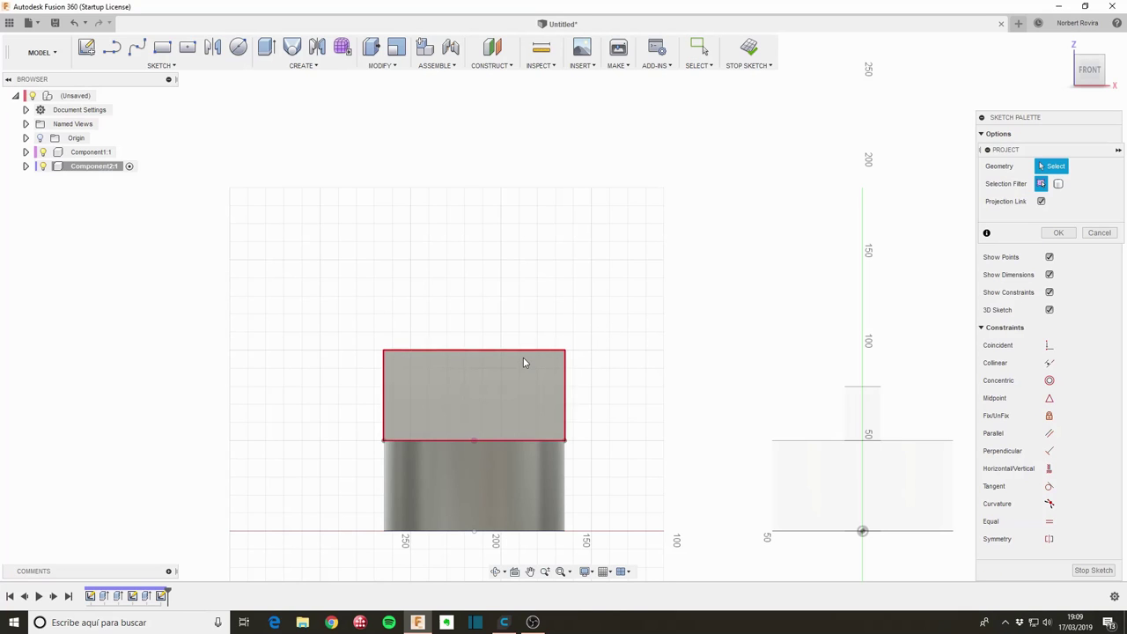
{"action": "left_click", "coordinate": [523, 362]}
{"action": "left_click", "coordinate": [1056, 238]}
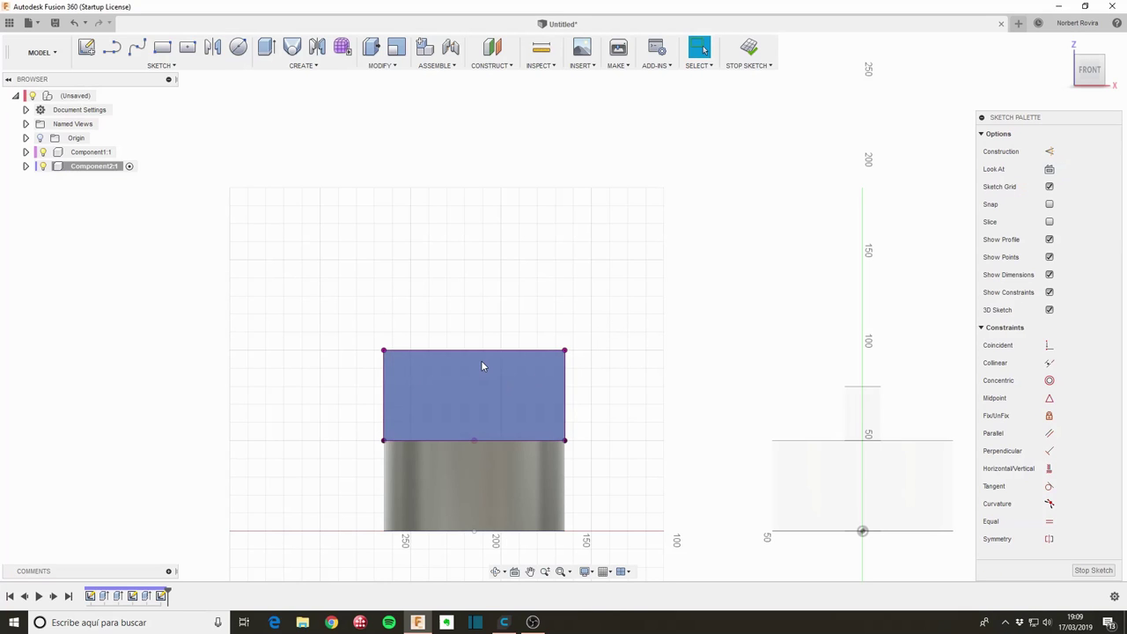
- Draw a 20 mm diameter circle in the upper part of the face
{"action": "key", "text": "c"}
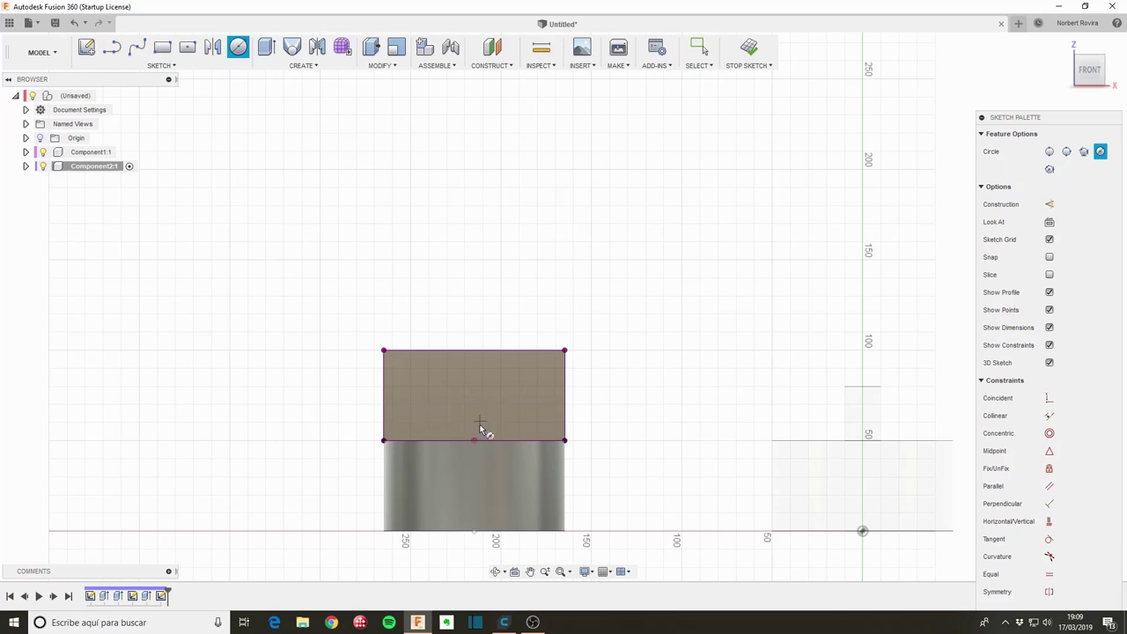
{"action": "left_click", "coordinate": [474, 439]}
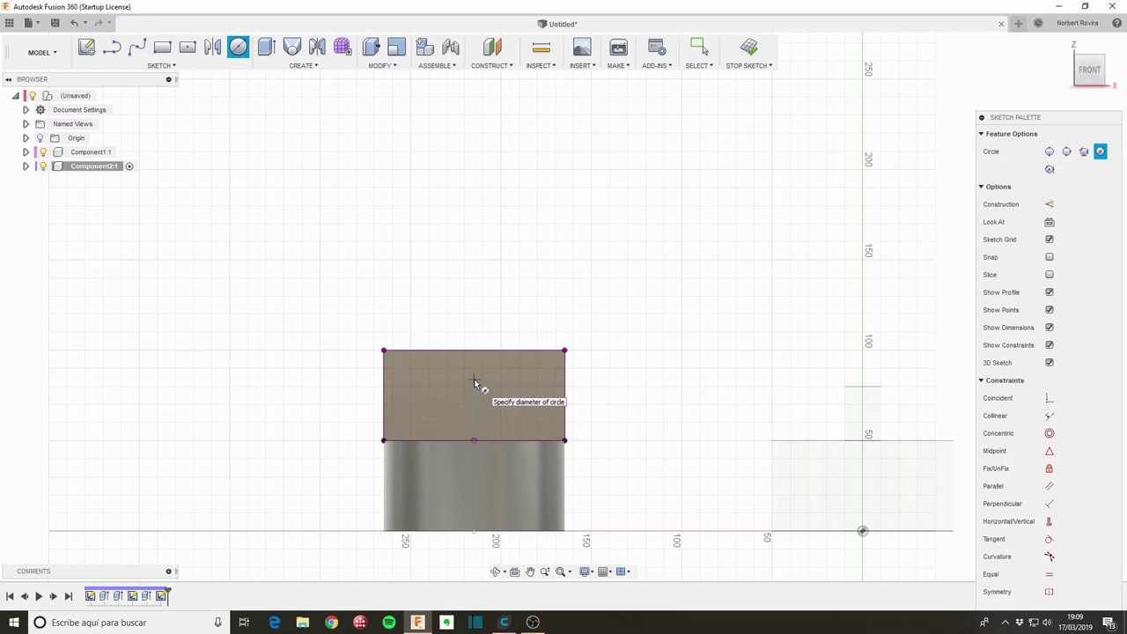
{"action": "left_click", "coordinate": [474, 380]}
{"action": "type", "text": "20"}
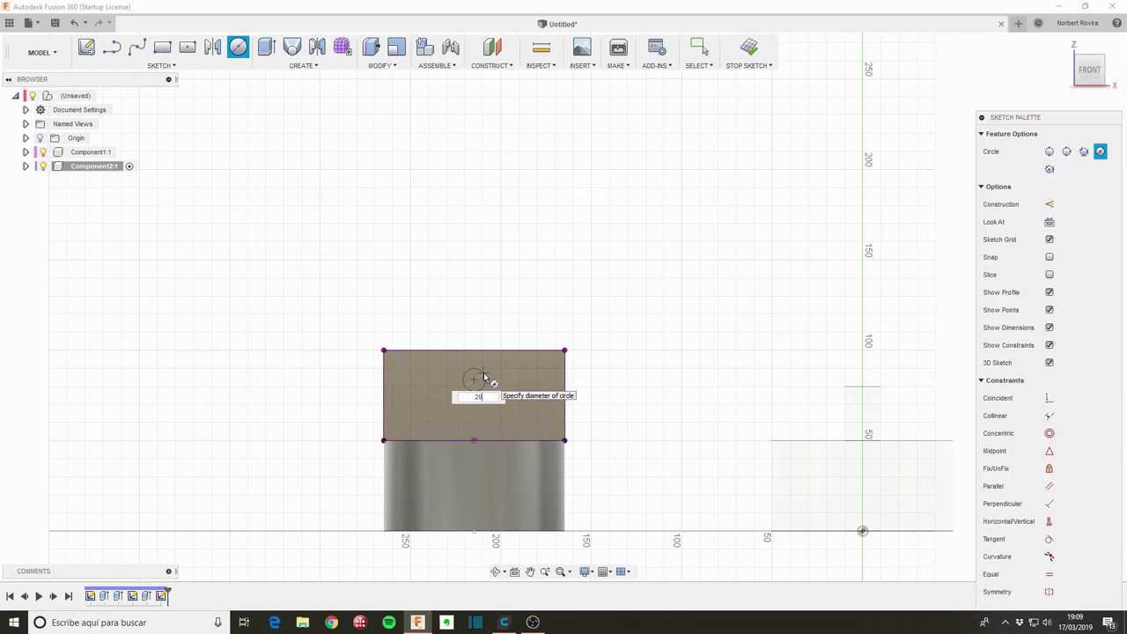
{"action": "key", "text": "Return"}
{"action": "key", "text": "Escape"}
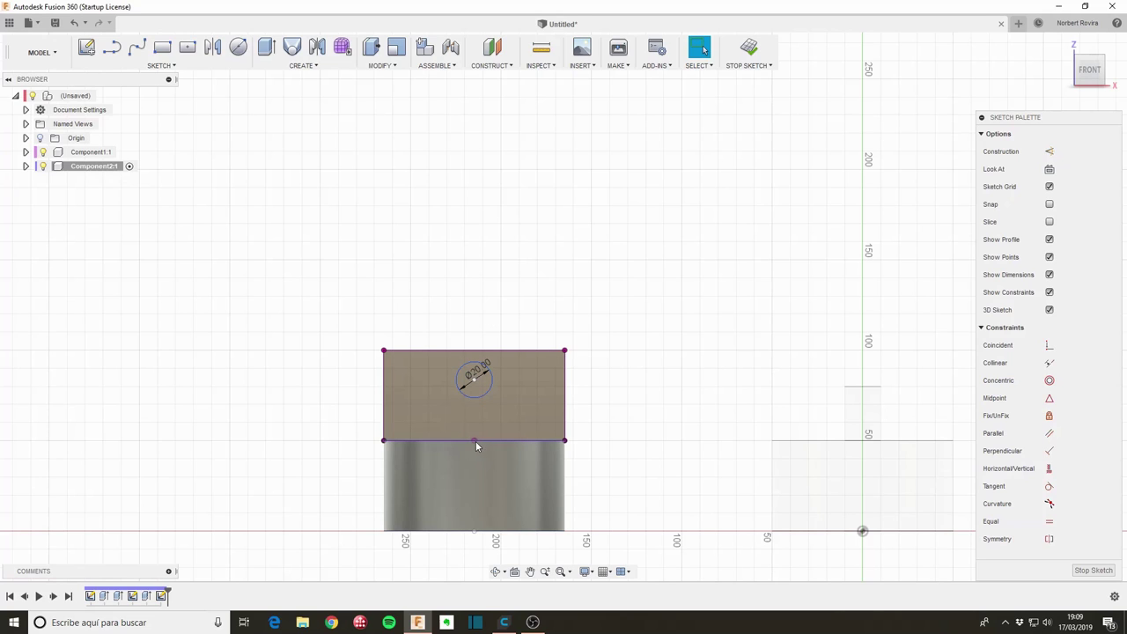
- Project the bottom edge and constrain the circle centre vertically to its midpoint
{"action": "key", "text": "p"}
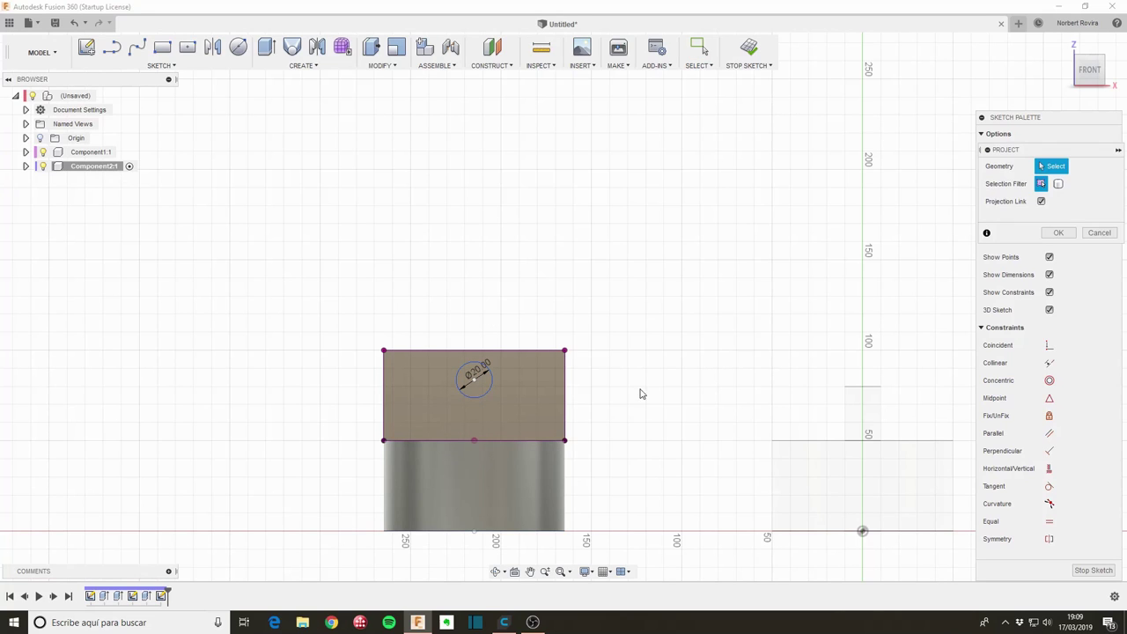
{"action": "left_click", "coordinate": [475, 439]}
{"action": "left_click", "coordinate": [1057, 233]}
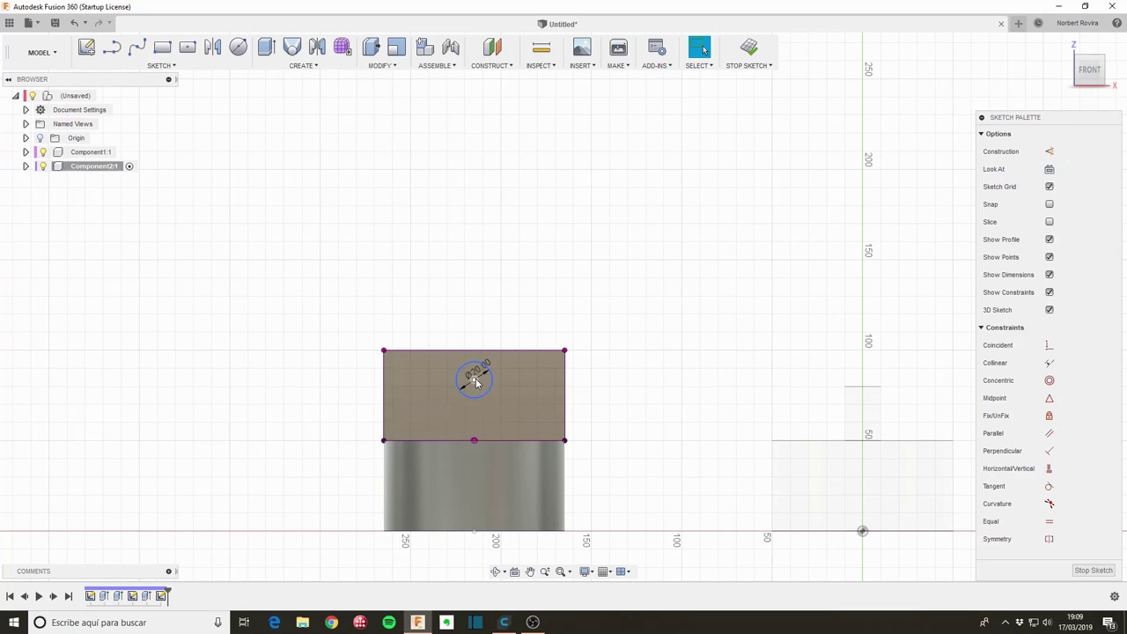
{"action": "left_click", "coordinate": [471, 433]}
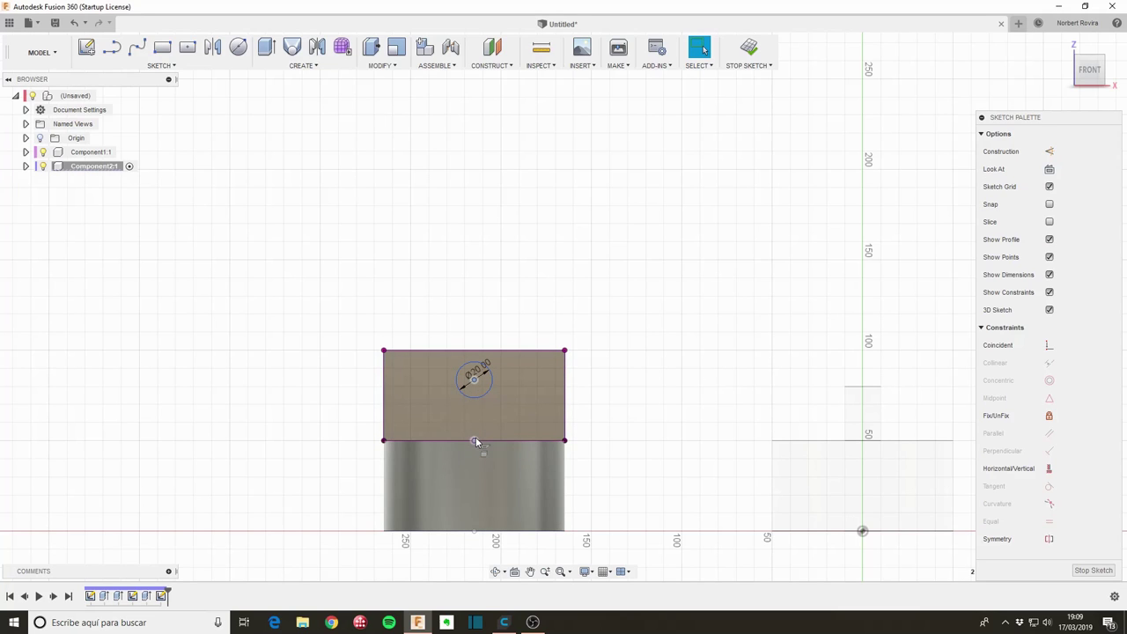
{"action": "right_click", "coordinate": [475, 442]}
{"action": "left_click", "coordinate": [499, 537]}
- Dimension the circle centre 20 mm below the top edge and finish the sketch
{"action": "left_click", "coordinate": [473, 379]}
{"action": "left_click", "coordinate": [480, 350]}
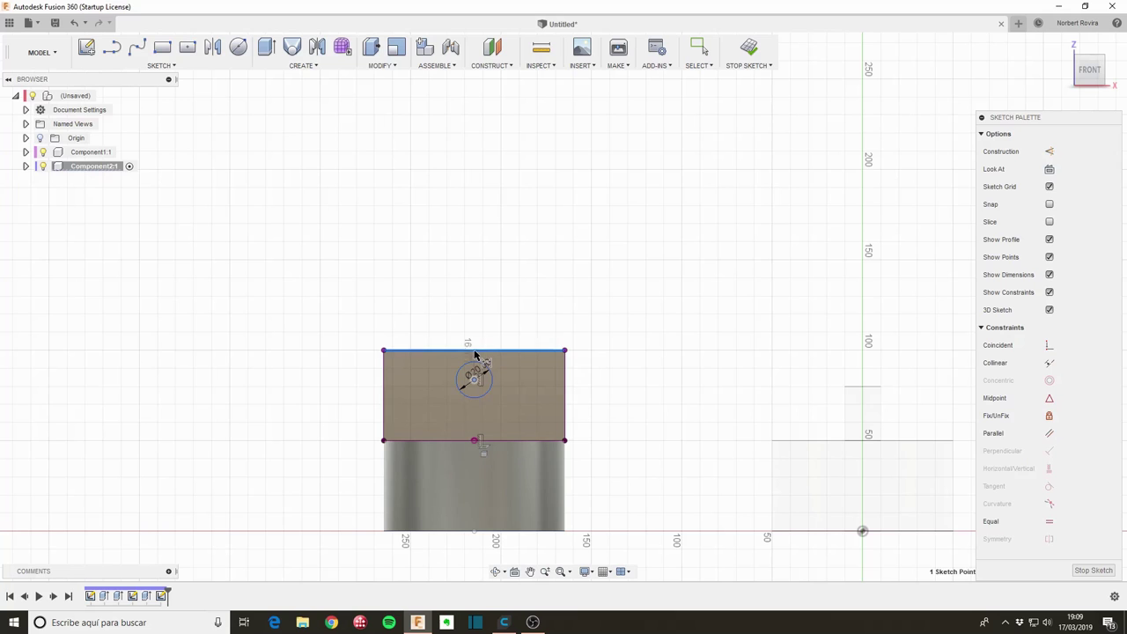
{"action": "left_click", "coordinate": [647, 362]}
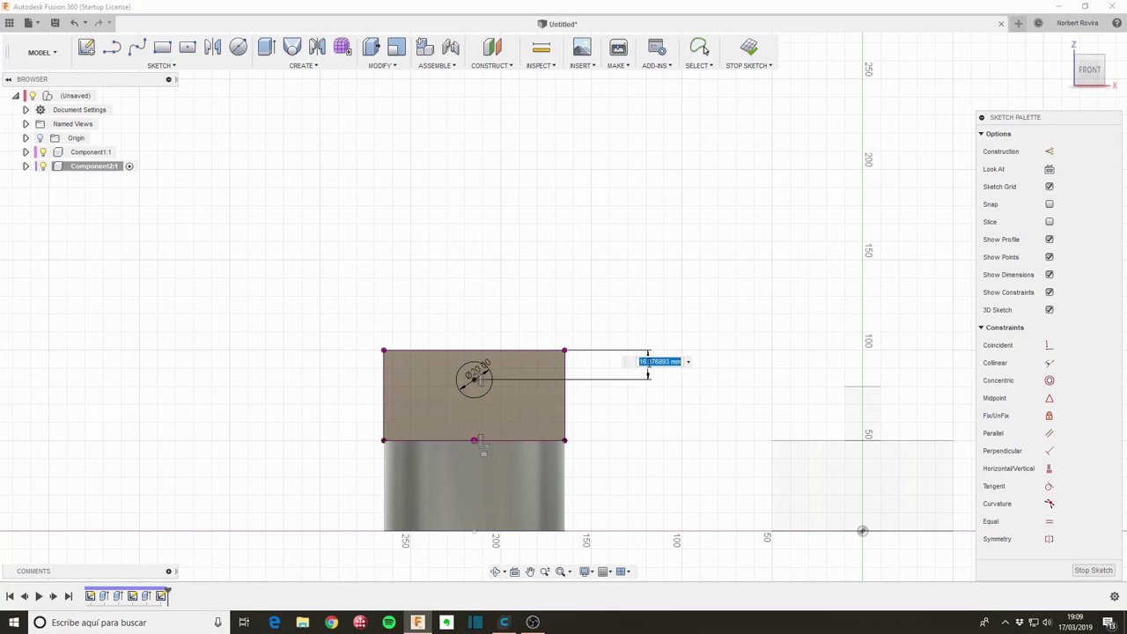
{"action": "type", "text": "20"}
{"action": "key", "text": "Return"}
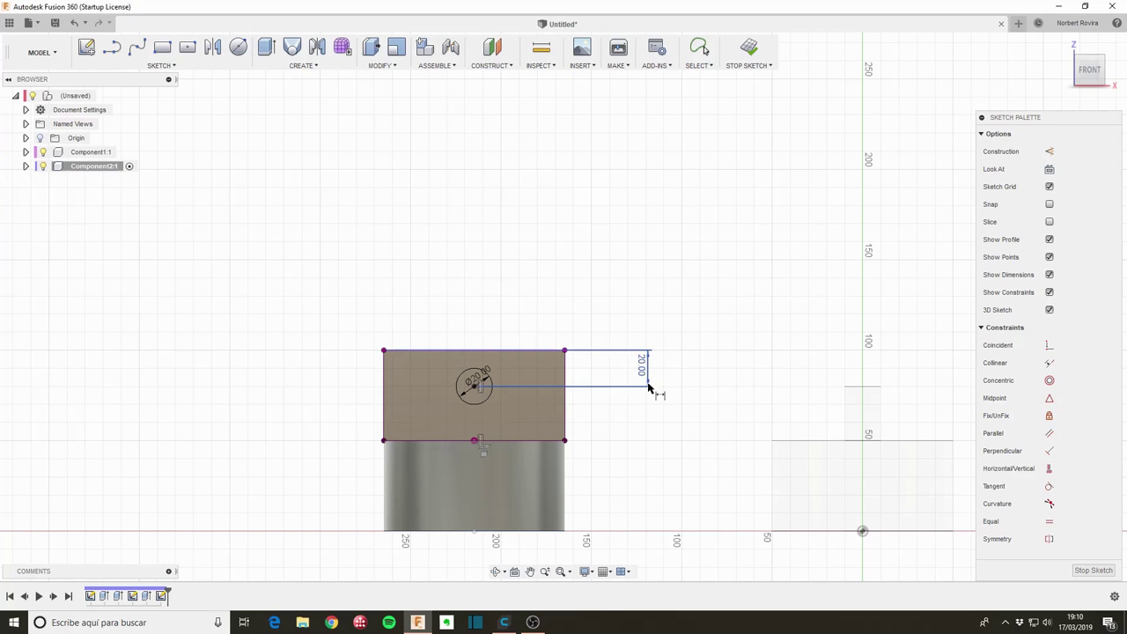
{"action": "left_click", "coordinate": [1095, 573]}
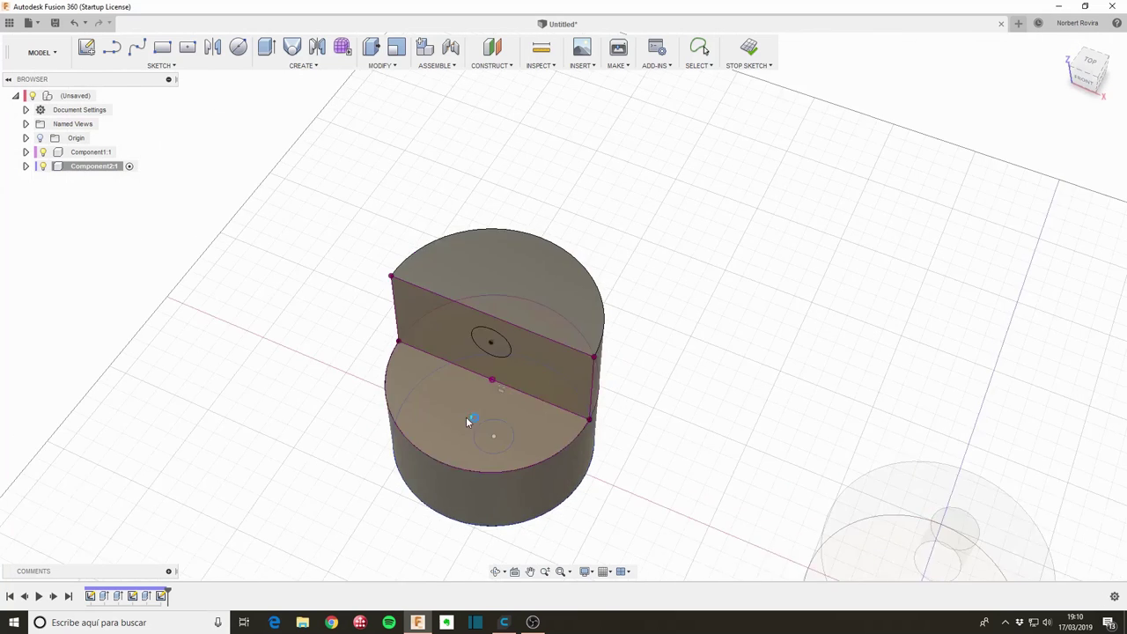
- Extrude the small circle 30 mm into a joined peg
{"action": "key", "text": "e"}
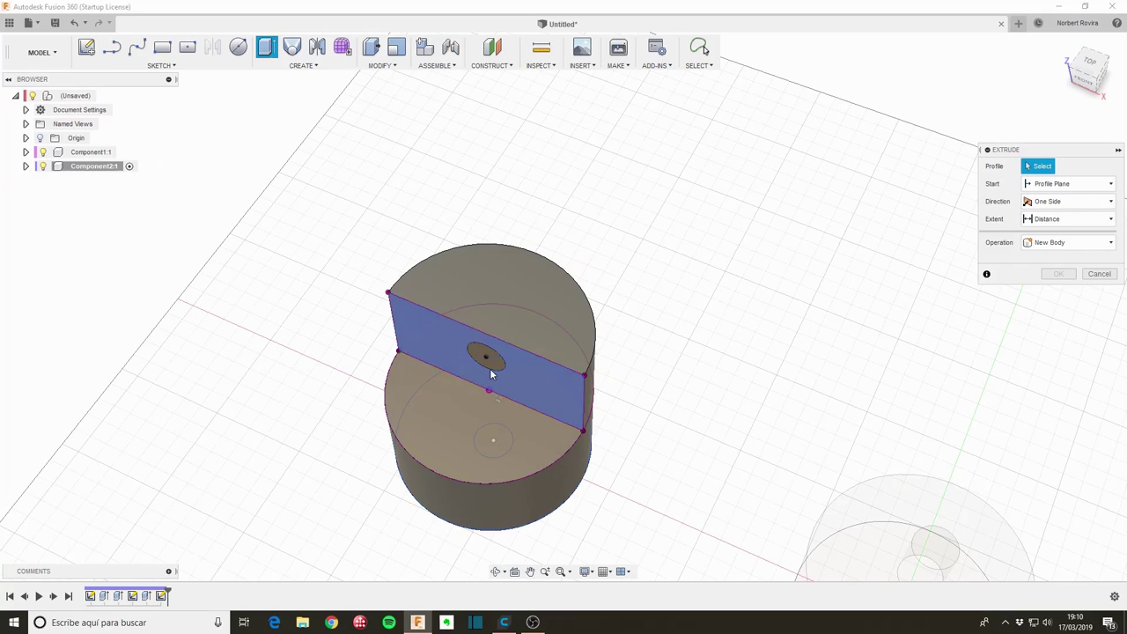
{"action": "left_click", "coordinate": [493, 362]}
{"action": "left_click_drag", "start_coordinate": [482, 364], "coordinate": [460, 396]}
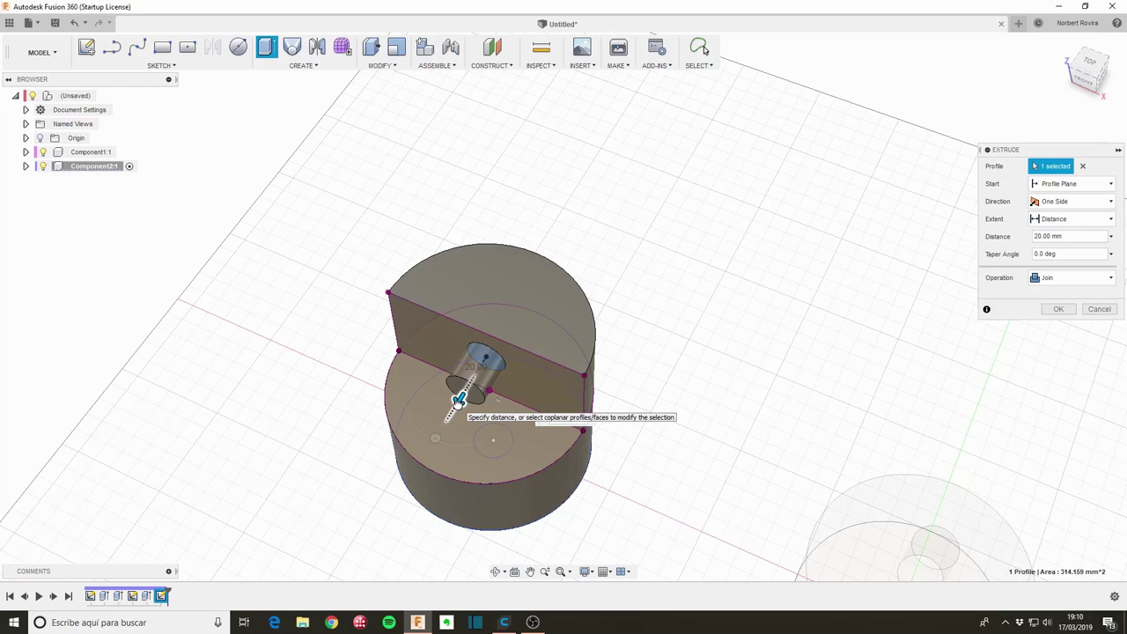
{"action": "left_click_drag", "start_coordinate": [458, 400], "coordinate": [449, 415]}
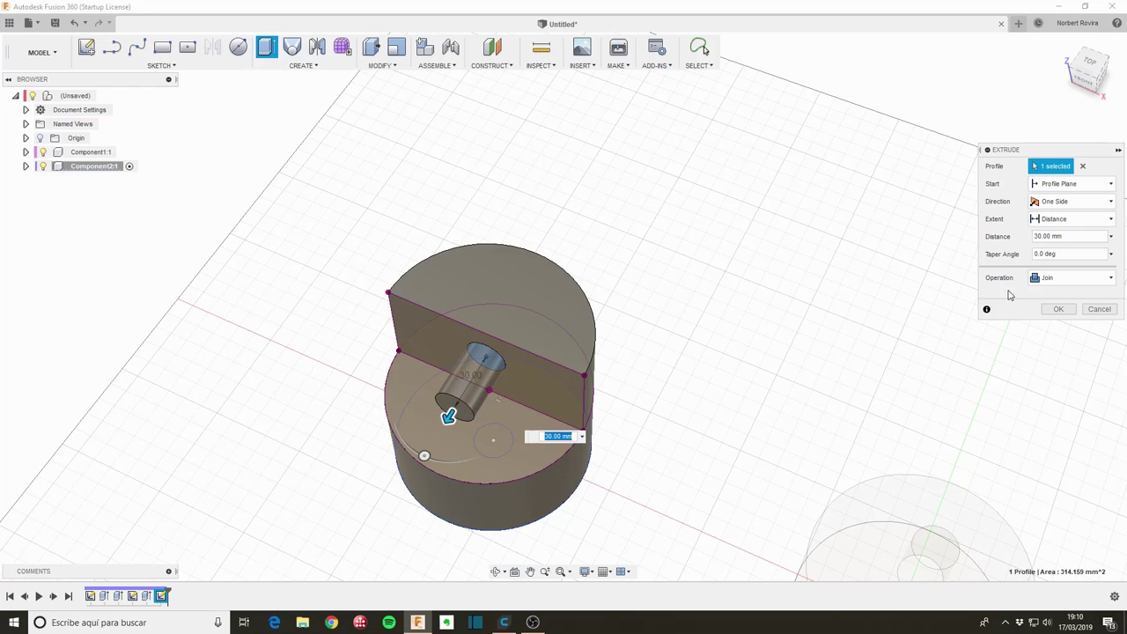
{"action": "left_click", "coordinate": [1057, 309]}
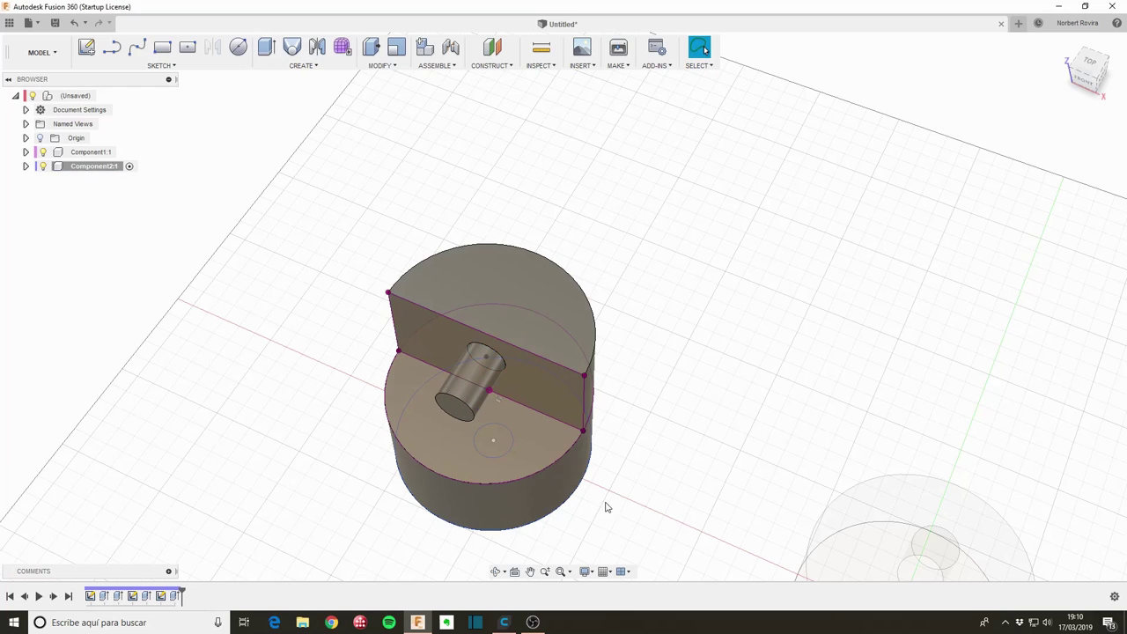
- Activate the top-level assembly and begin a new component
{"action": "middle_click_drag", "start_coordinate": [628, 494], "coordinate": [669, 442], "text": "shift"}
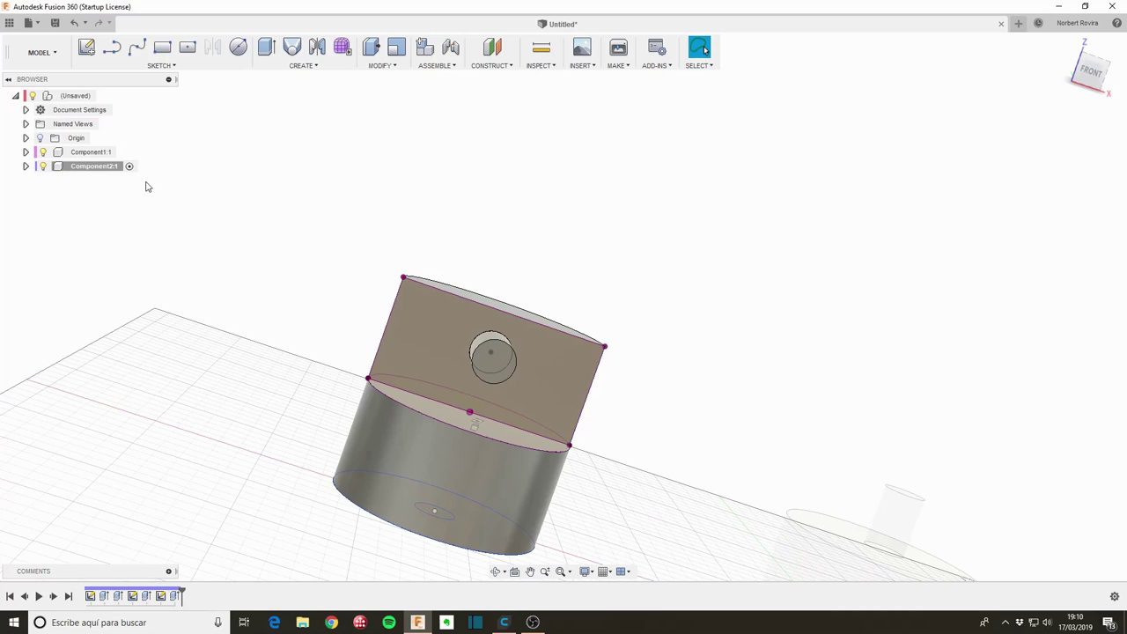
{"action": "left_click", "coordinate": [105, 96]}
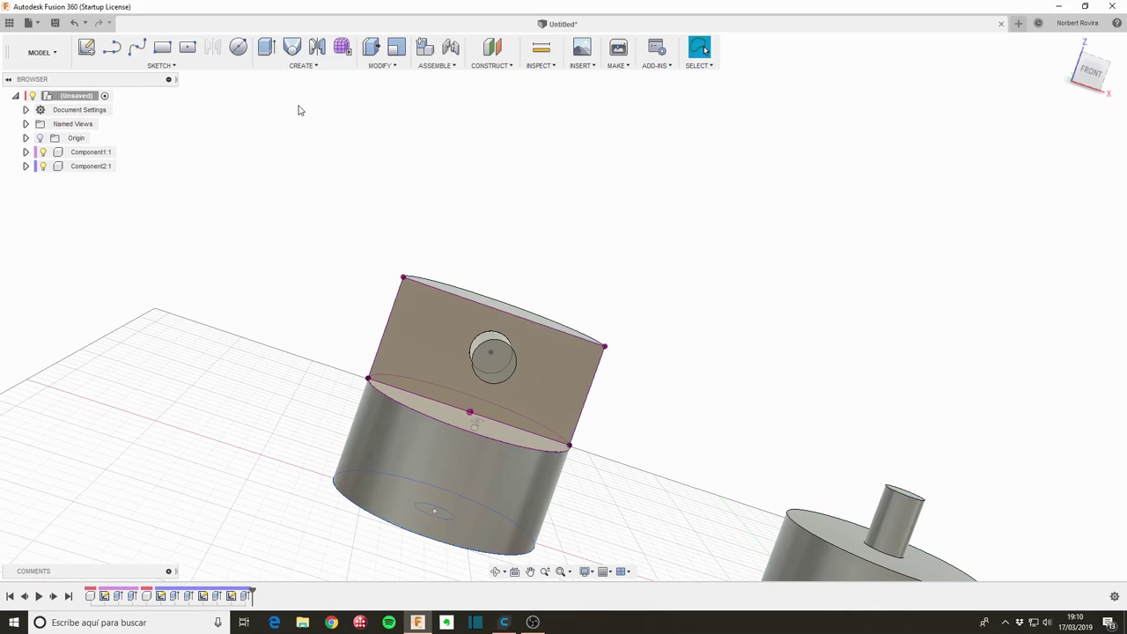
{"action": "left_click", "coordinate": [315, 67]}
{"action": "left_click", "coordinate": [304, 79]}
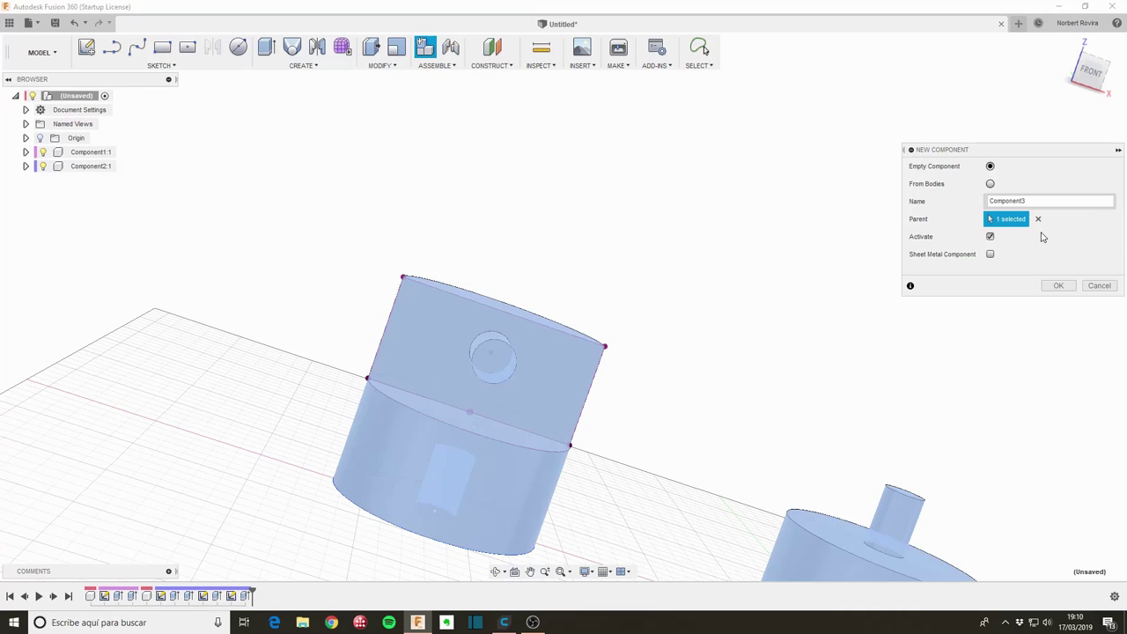
- Confirm creating Component3 and orbit to a top-down view
{"action": "scroll", "coordinate": [218, 341], "scroll_direction": "down", "scroll_amount": 2}
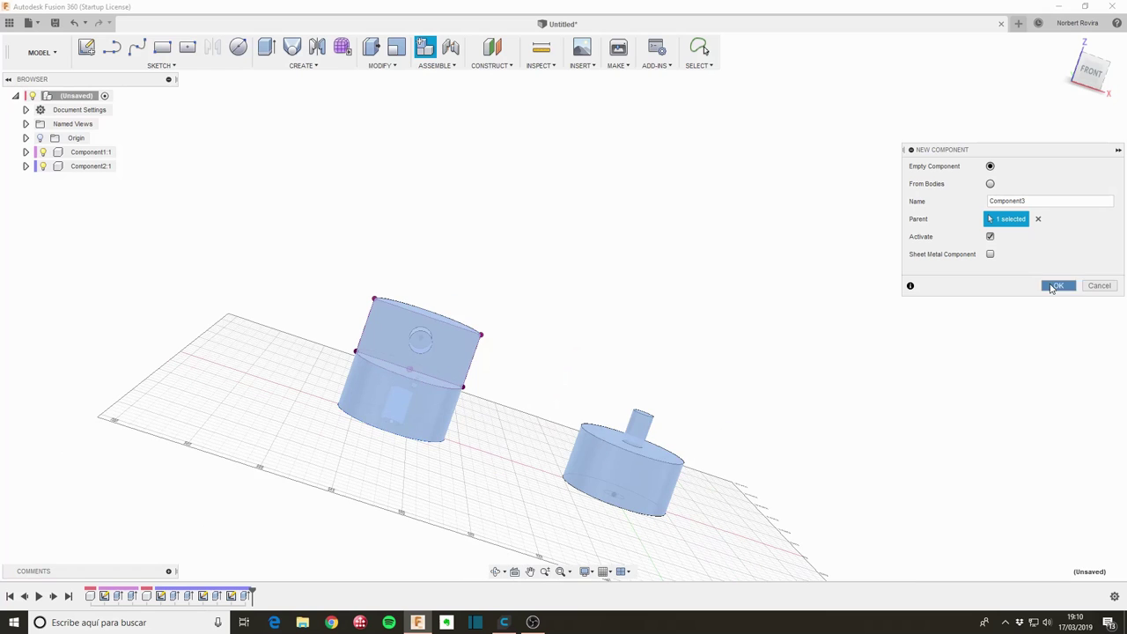
{"action": "left_click", "coordinate": [1058, 285]}
{"action": "middle_click_drag", "start_coordinate": [317, 290], "coordinate": [315, 359], "text": "shift"}
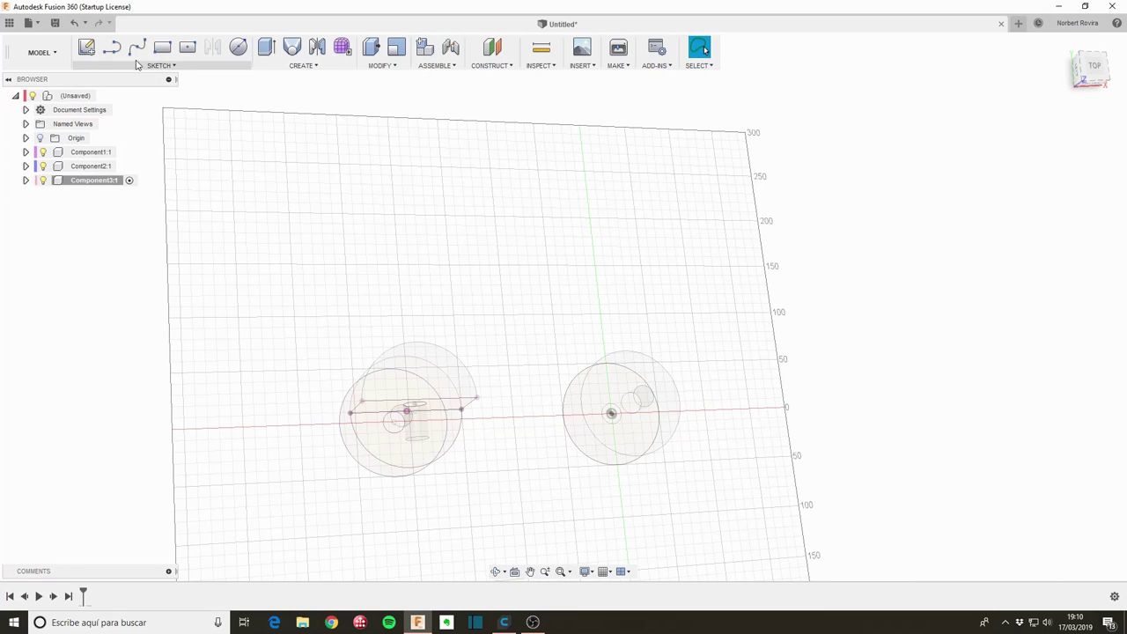
- Start a new sketch on the XY ground plane, framing the discs
{"action": "left_click", "coordinate": [87, 46]}
{"action": "left_click", "coordinate": [655, 376]}
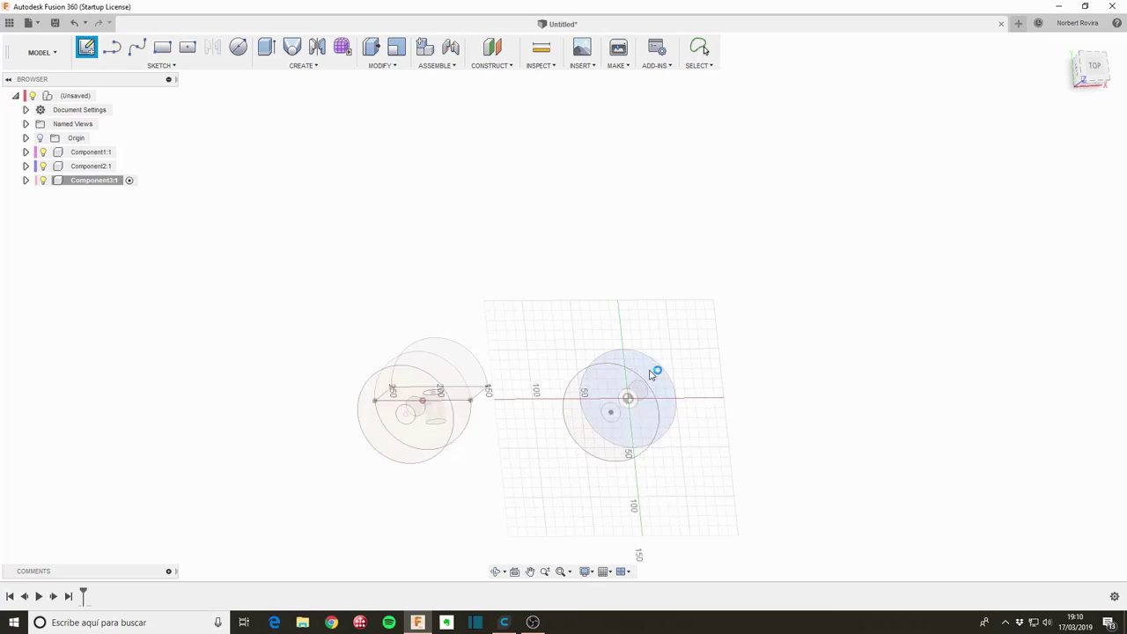
{"action": "middle_click_drag", "start_coordinate": [241, 319], "coordinate": [475, 341]}
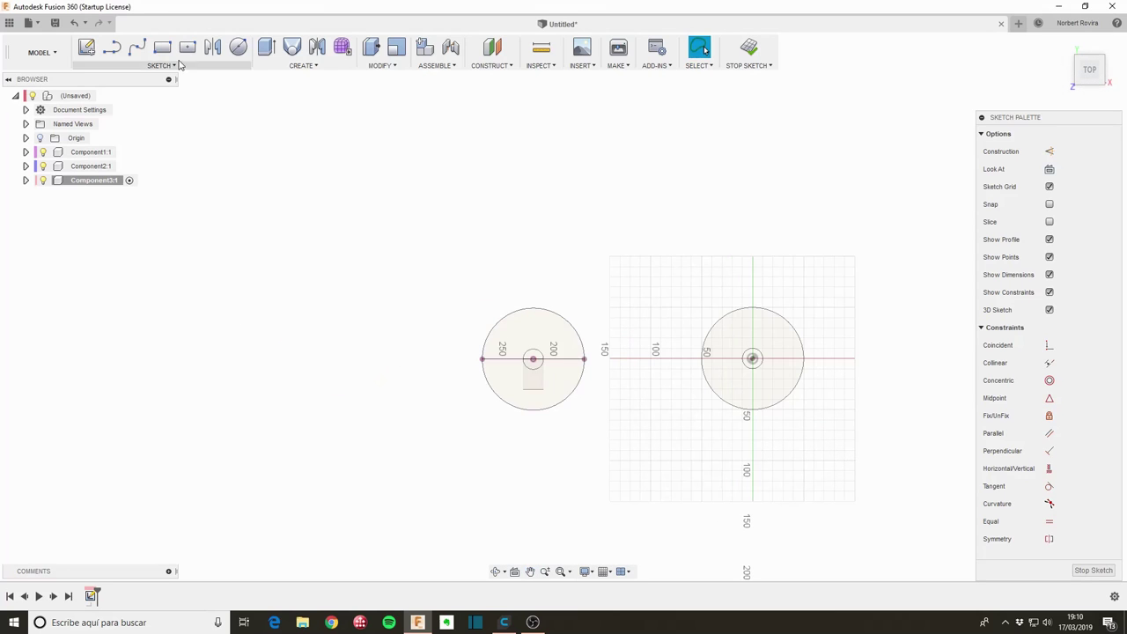
{"action": "left_click", "coordinate": [181, 68]}
{"action": "mouse_move", "coordinate": [115, 173]}
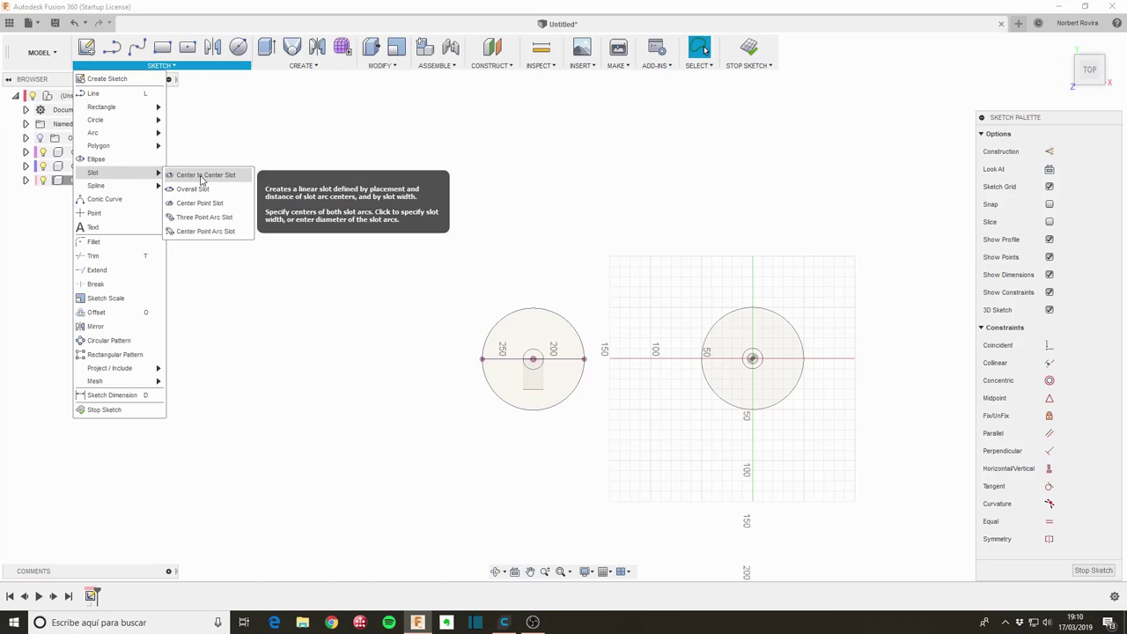
- Draw a center-to-center slot with both centres on the red axis, left of the discs
{"action": "left_click", "coordinate": [202, 175]}
{"action": "left_click", "coordinate": [214, 359]}
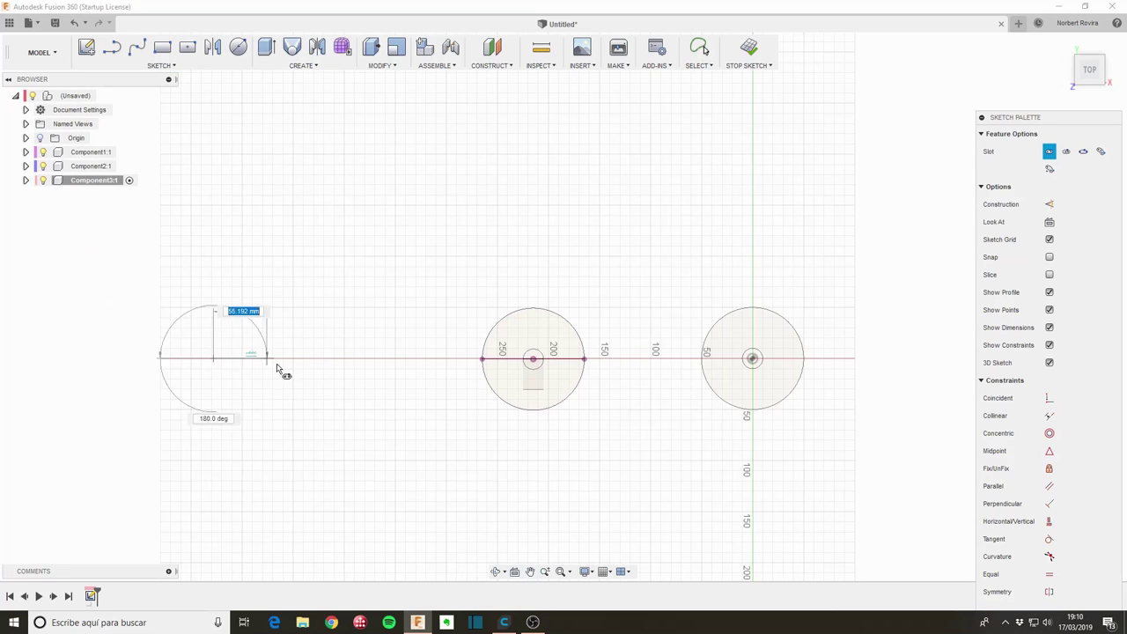
{"action": "left_click", "coordinate": [366, 359]}
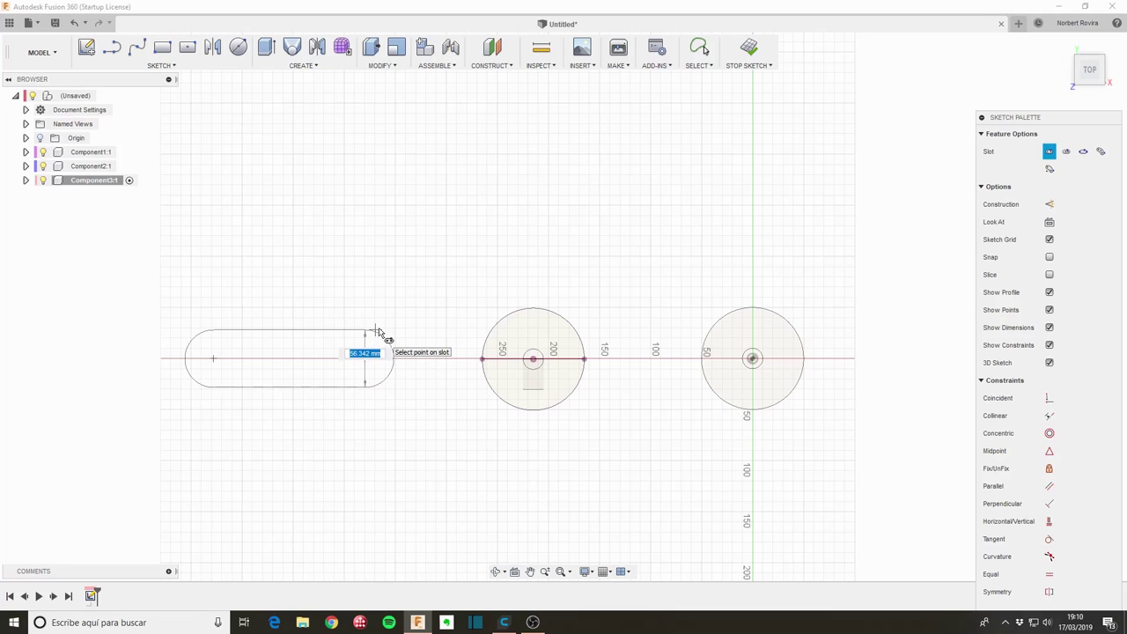
{"action": "left_click", "coordinate": [385, 323]}
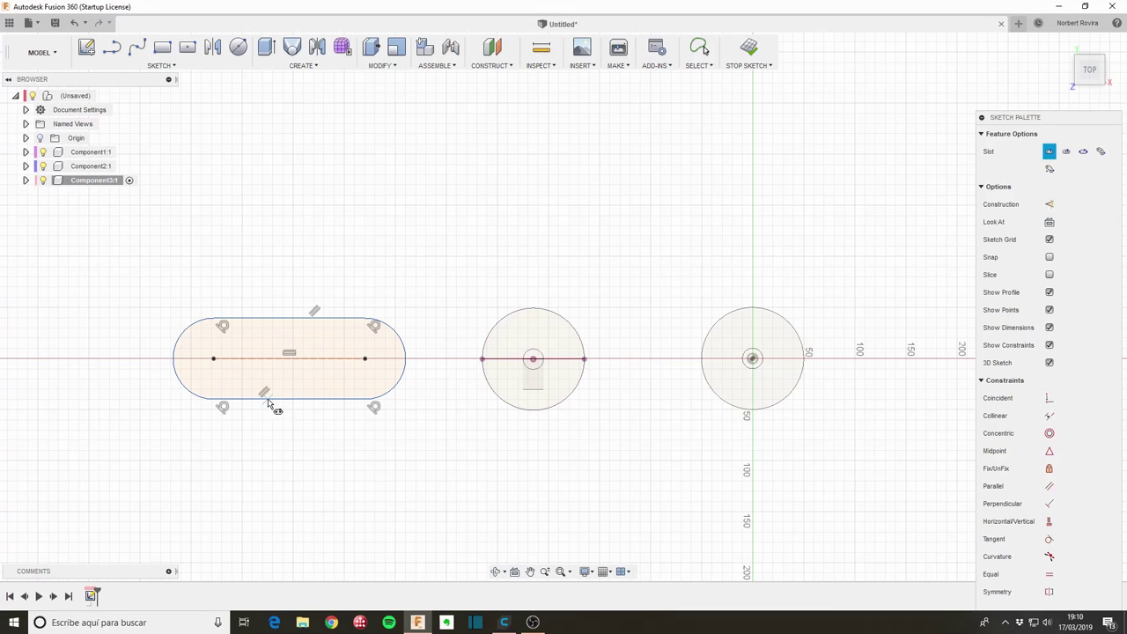
- Place a small circle at each of the slot's two end centres
{"action": "key", "text": "c"}
{"action": "left_click", "coordinate": [213, 360]}
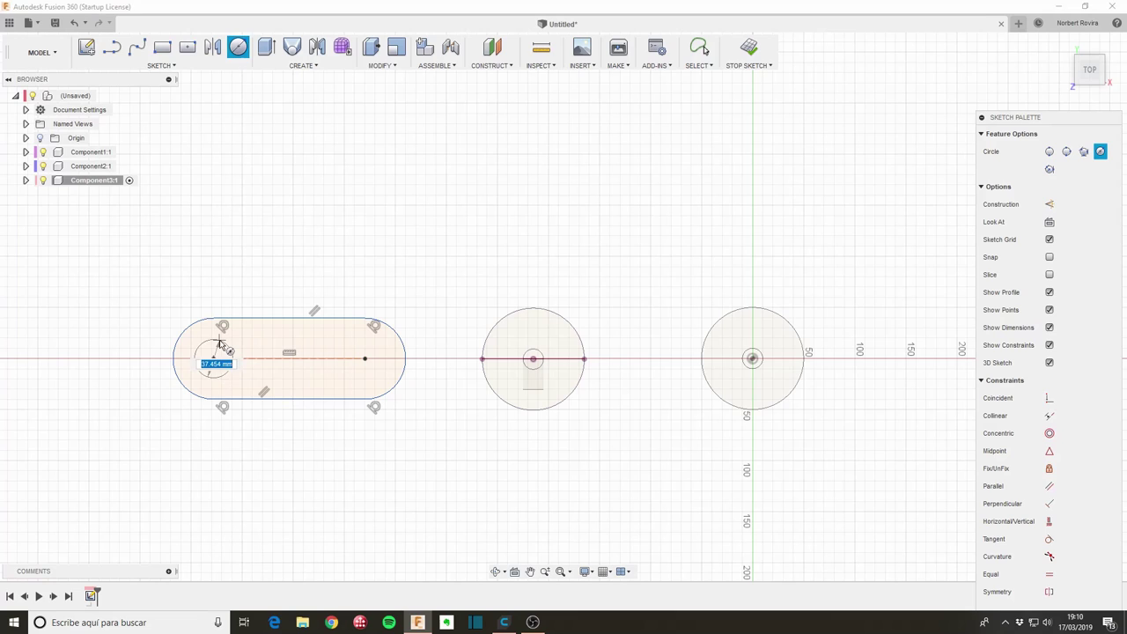
{"action": "key", "text": "Escape"}
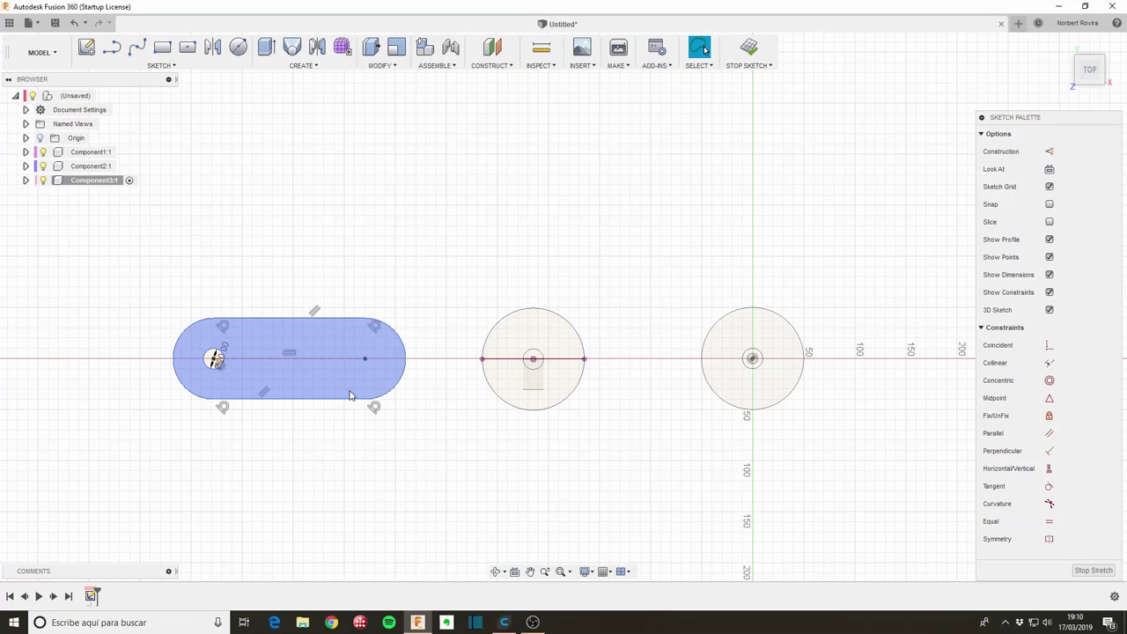
{"action": "key", "text": "c"}
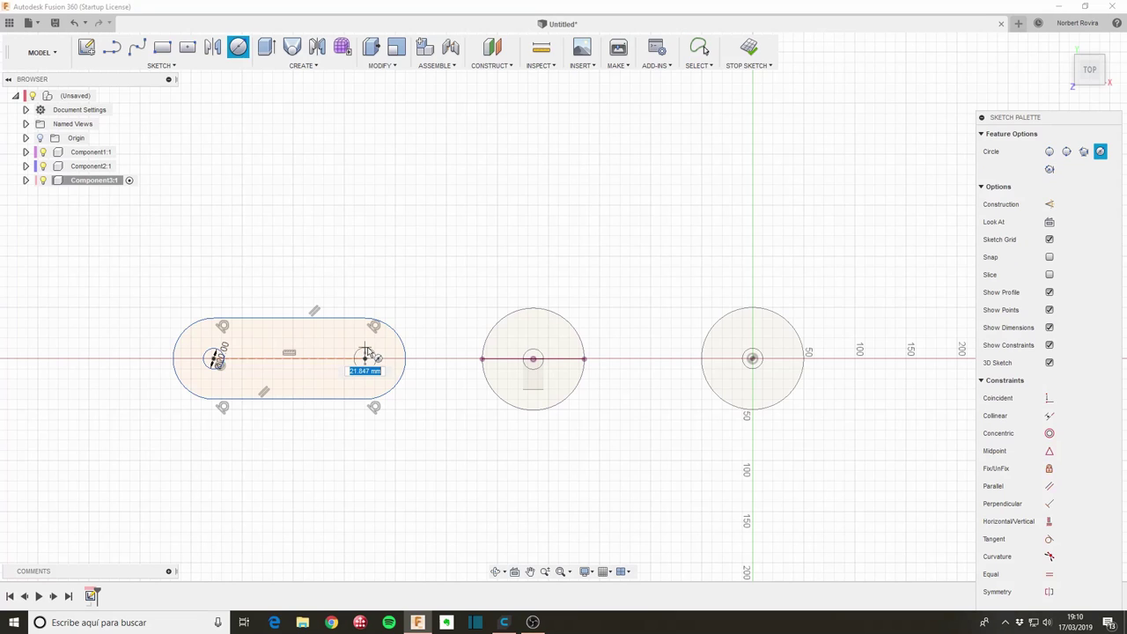
{"action": "left_click", "coordinate": [365, 358]}
{"action": "key", "text": "Escape"}
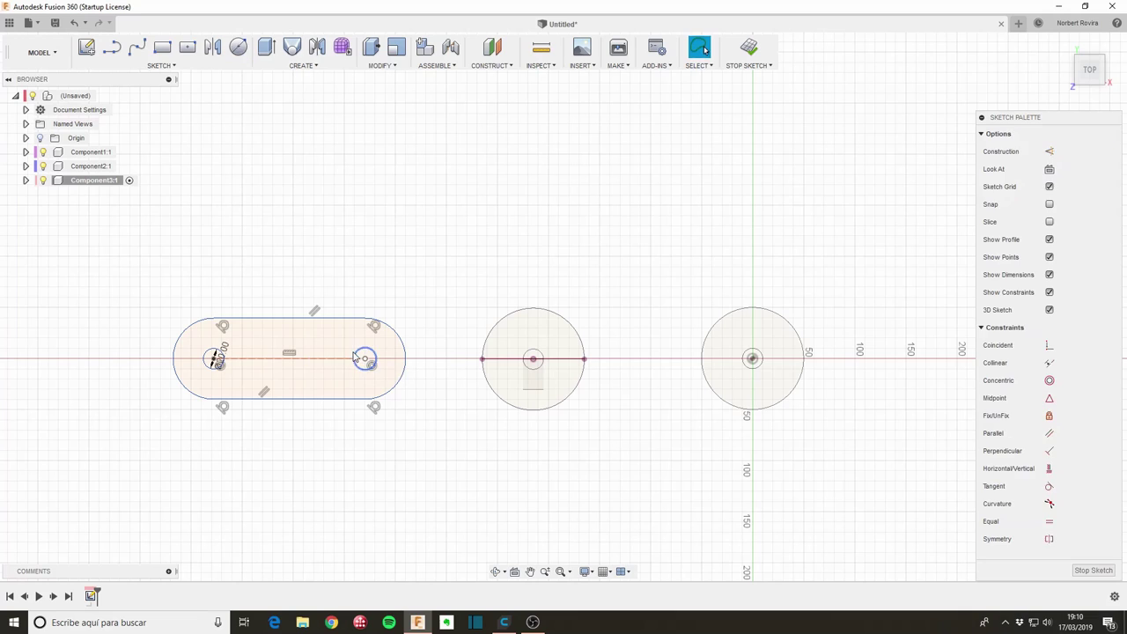
- Constrain the two small circles to be equal in size
{"action": "left_click", "coordinate": [357, 357]}
{"action": "right_click", "coordinate": [213, 357]}
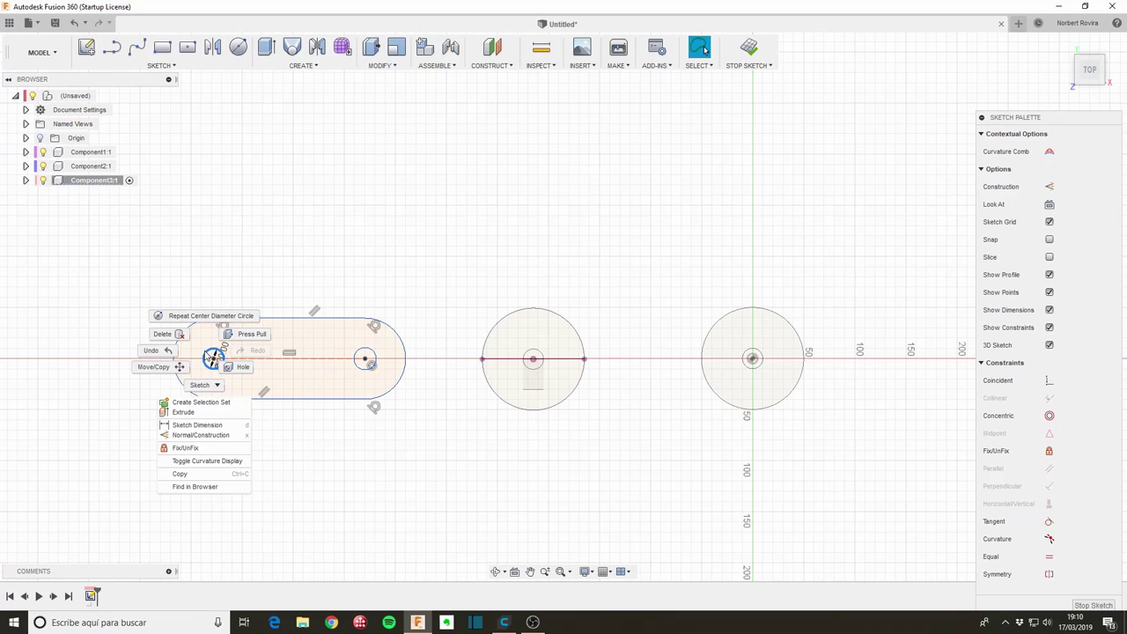
{"action": "left_click", "coordinate": [365, 333]}
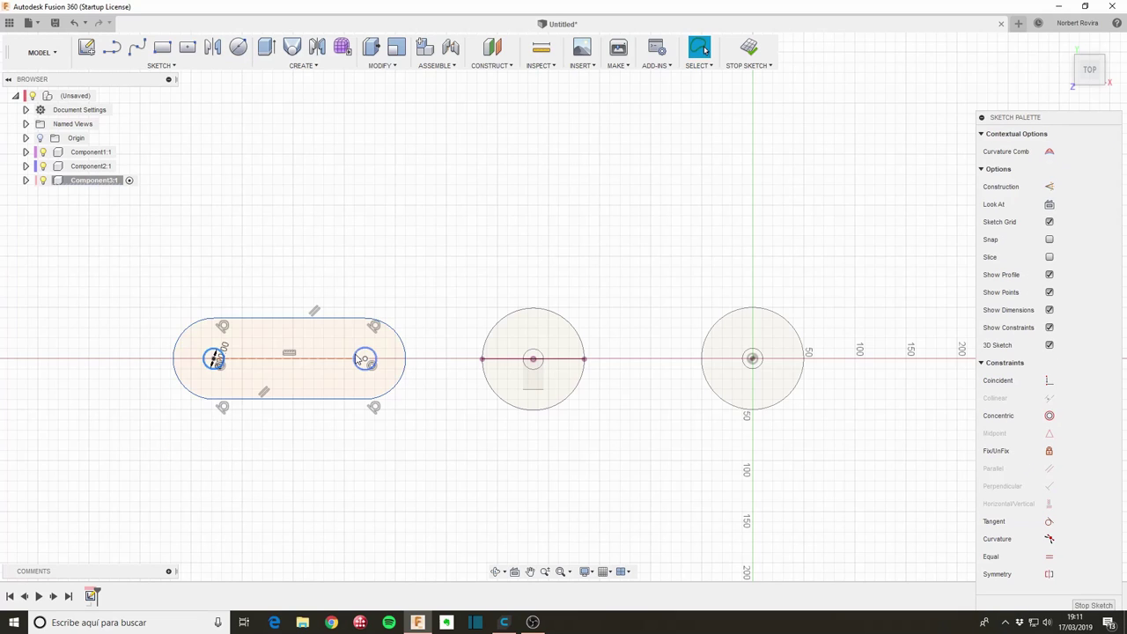
{"action": "right_click", "coordinate": [213, 357]}
{"action": "left_click", "coordinate": [234, 484]}
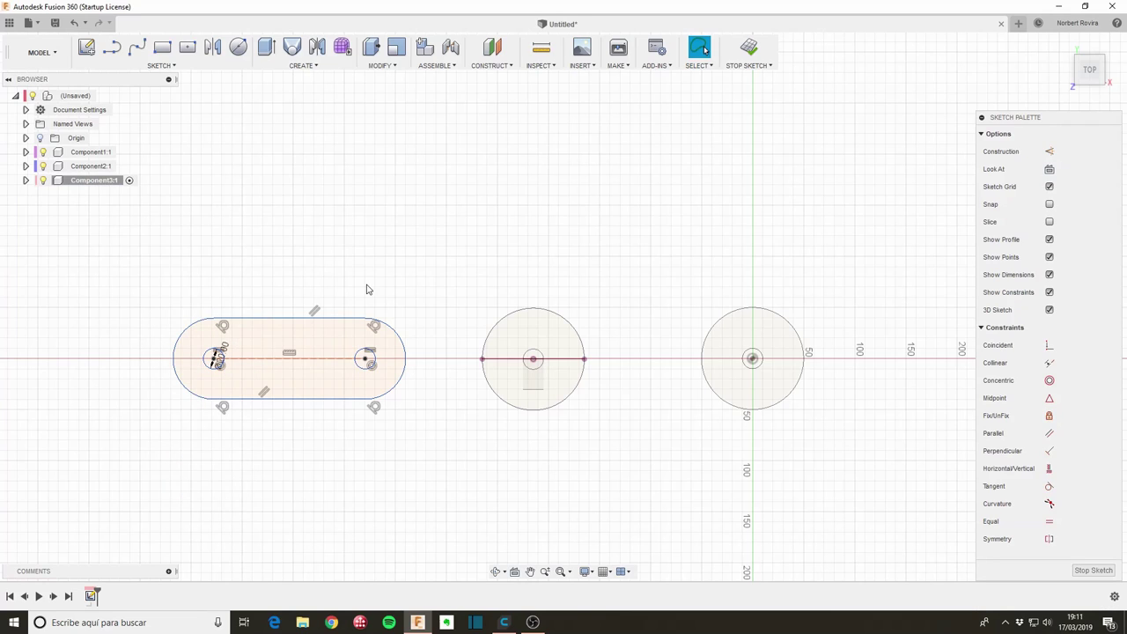
- Add an 80 slot width dimension, then delete it
{"action": "key", "text": "d"}
{"action": "left_click", "coordinate": [303, 319]}
{"action": "left_click", "coordinate": [306, 399]}
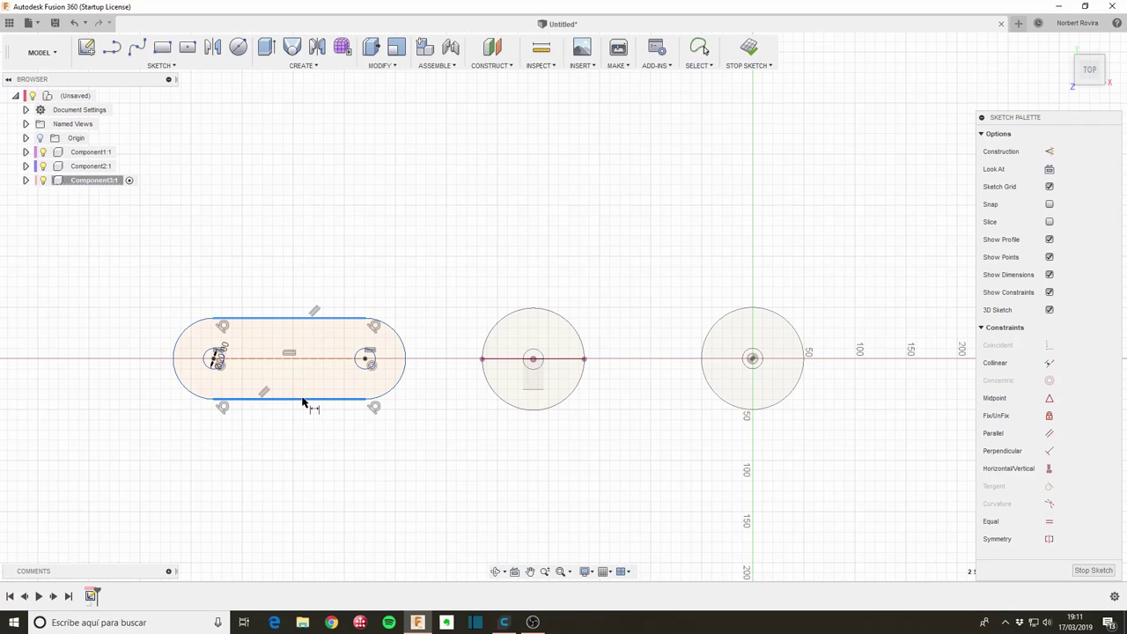
{"action": "left_click", "coordinate": [447, 393]}
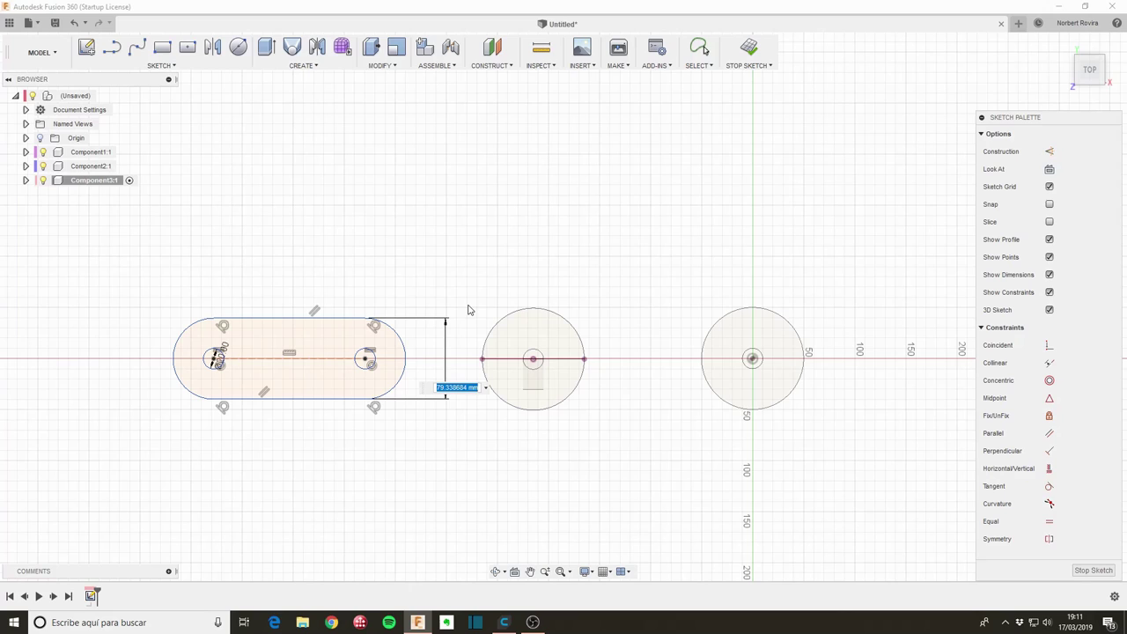
{"action": "type", "text": "80"}
{"action": "key", "text": "Escape"}
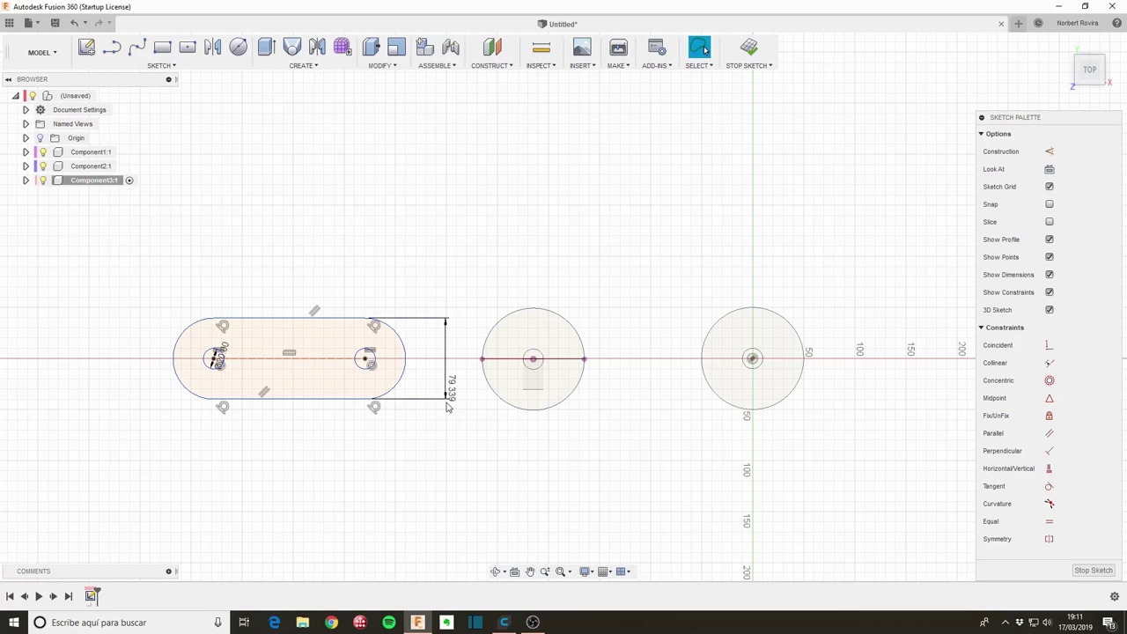
{"action": "left_click", "coordinate": [448, 401]}
{"action": "key", "text": "Delete"}
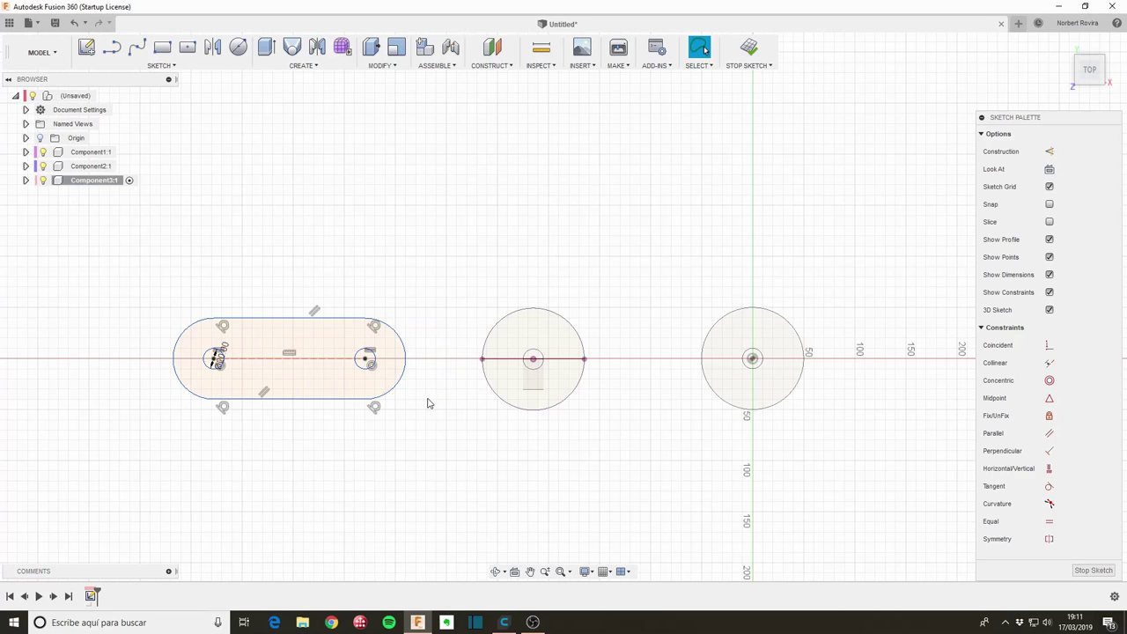
- Dimension the slot's right end arc to a radius of 10
{"action": "key", "text": "d"}
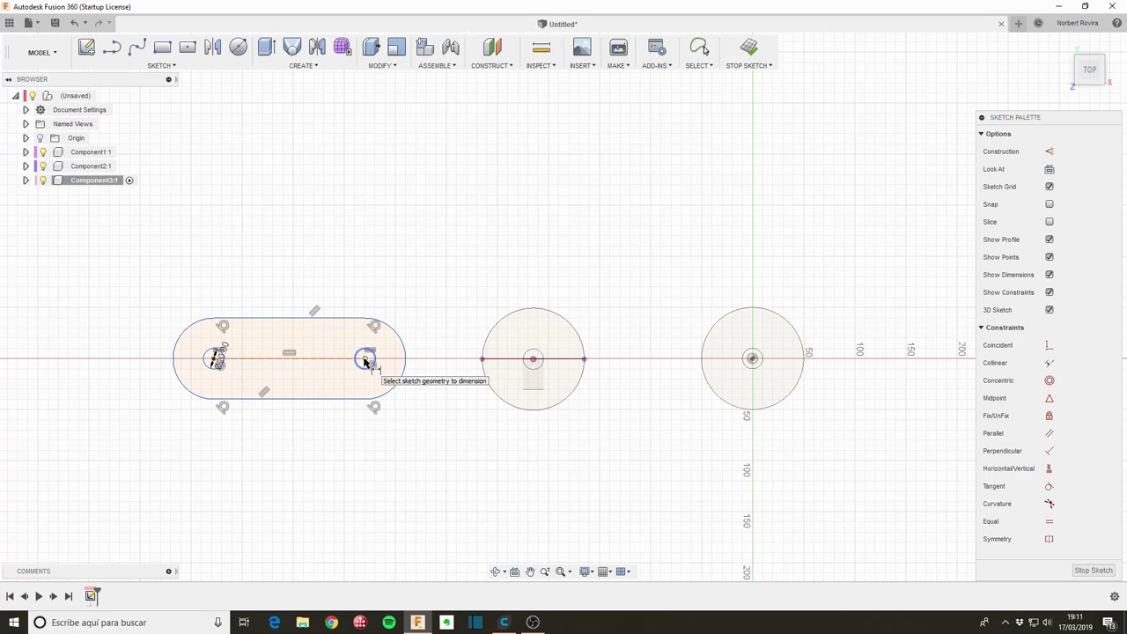
{"action": "left_click", "coordinate": [364, 359]}
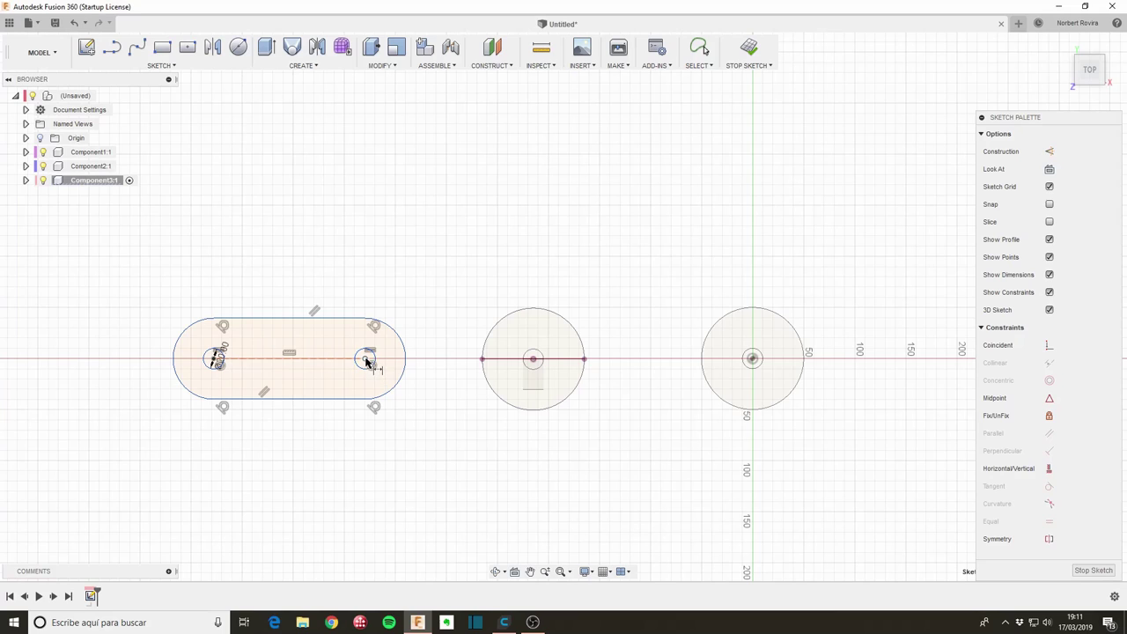
{"action": "key", "text": "Escape"}
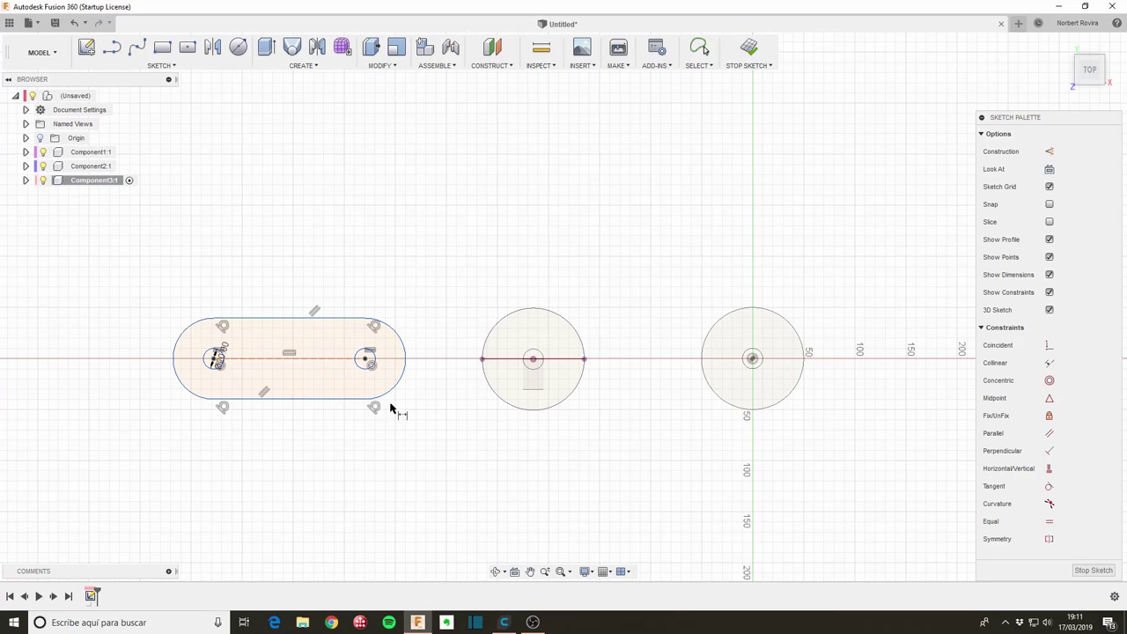
{"action": "left_click", "coordinate": [366, 362]}
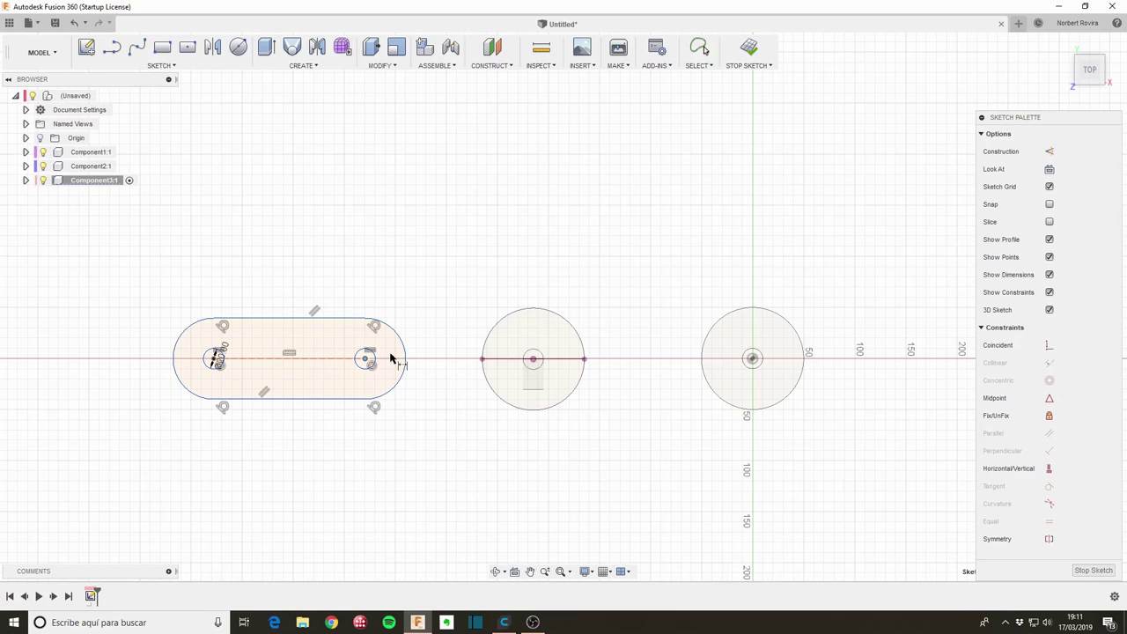
{"action": "key", "text": "Escape"}
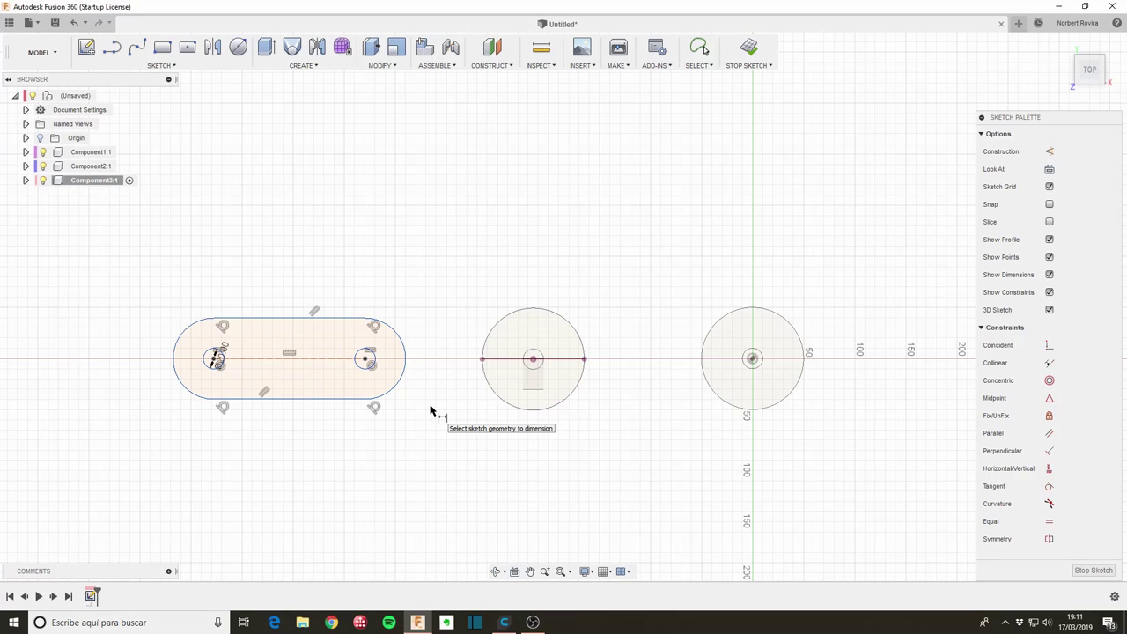
{"action": "left_click", "coordinate": [377, 360]}
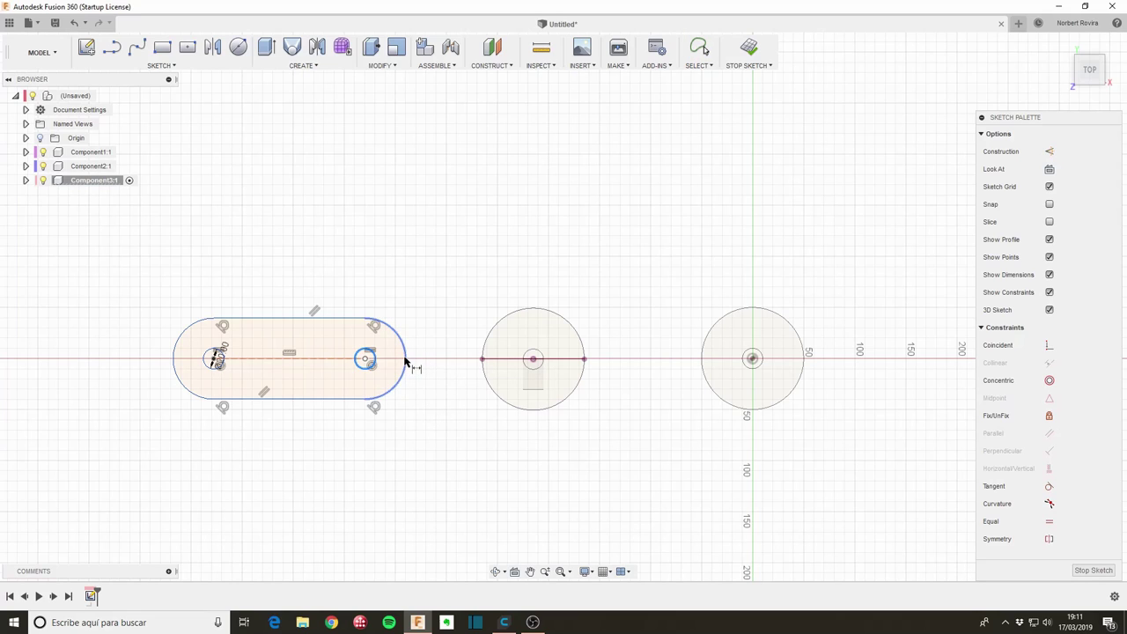
{"action": "left_click", "coordinate": [405, 362]}
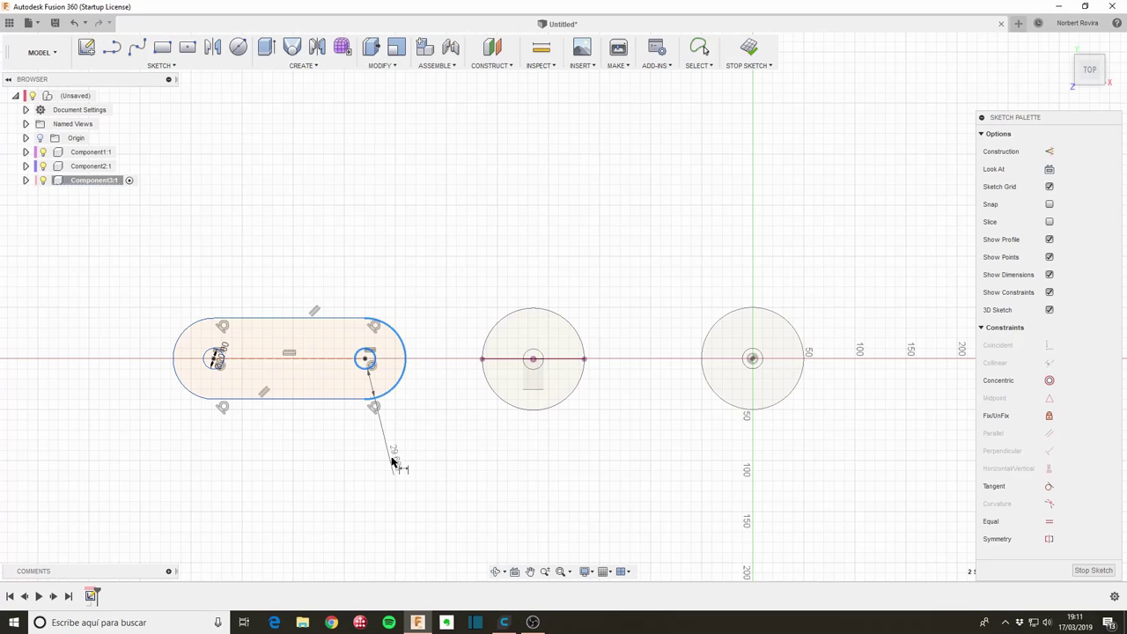
{"action": "left_click", "coordinate": [436, 425]}
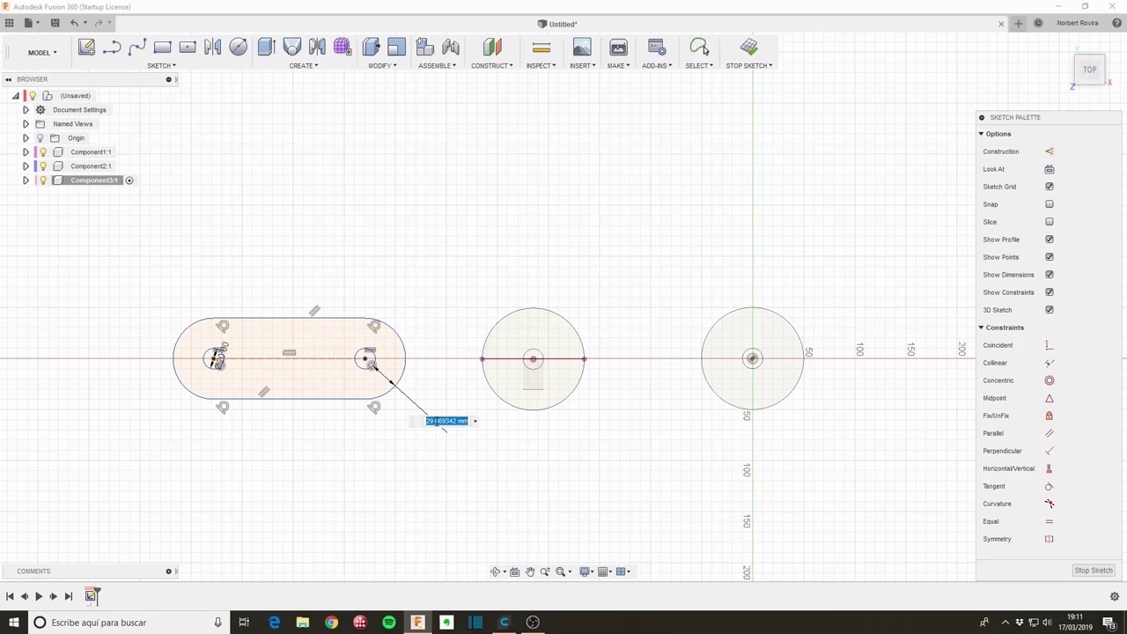
{"action": "type", "text": "10"}
{"action": "key", "text": "Return"}
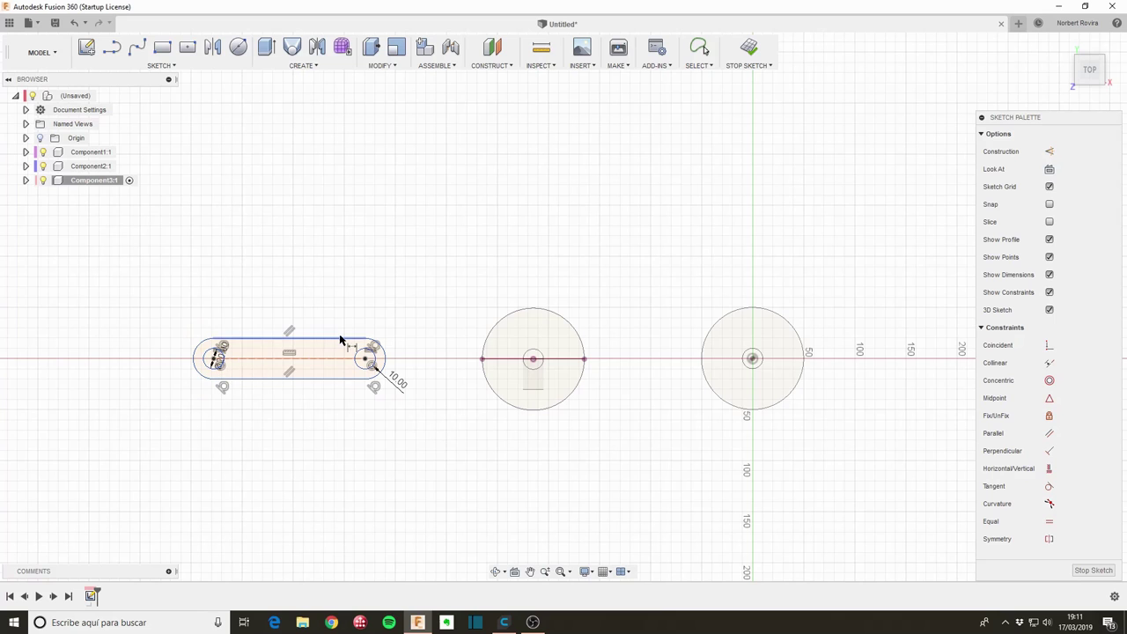
{"action": "key", "text": "Escape"}
- Zoom and pan to recentre the slot and its circles
{"action": "scroll", "coordinate": [295, 324], "scroll_direction": "up", "scroll_amount": 2}
{"action": "scroll", "coordinate": [295, 324], "scroll_direction": "up", "scroll_amount": 2}
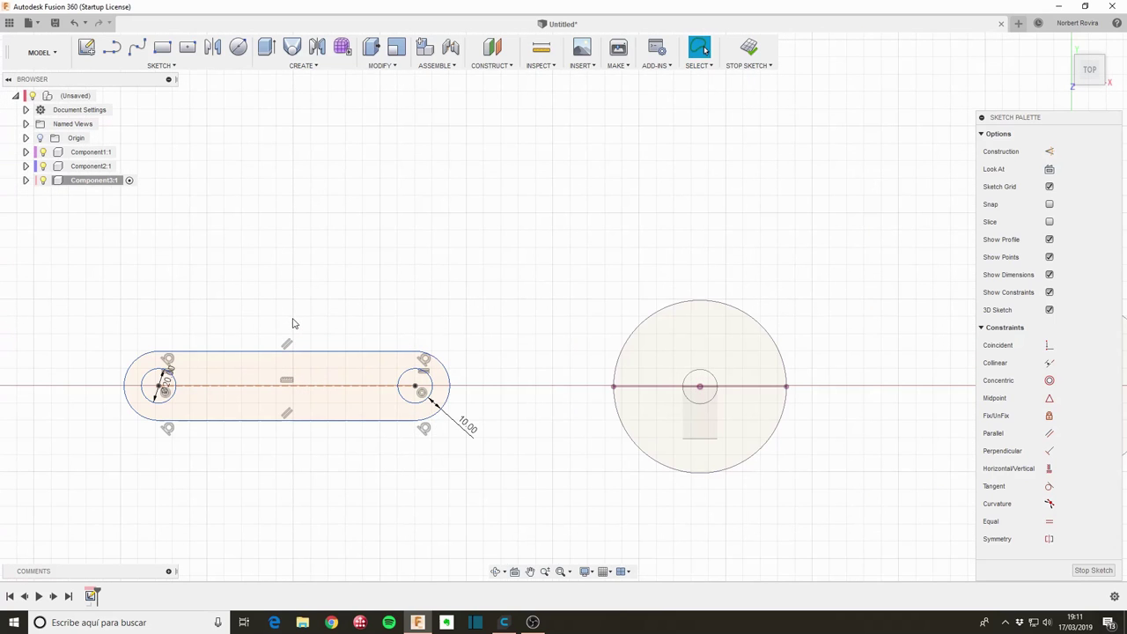
{"action": "scroll", "coordinate": [529, 379], "scroll_direction": "down", "scroll_amount": 2}
{"action": "scroll", "coordinate": [649, 433], "scroll_direction": "down", "scroll_amount": 2}
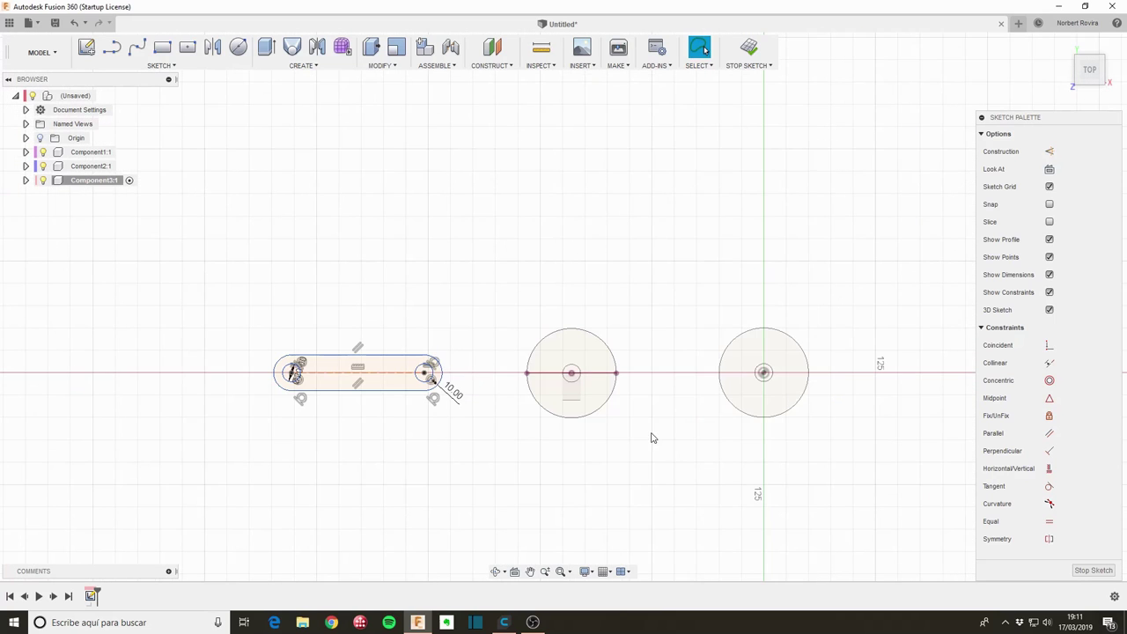
{"action": "scroll", "coordinate": [655, 440], "scroll_direction": "down", "scroll_amount": 1}
{"action": "middle_click_drag", "start_coordinate": [428, 327], "coordinate": [337, 349]}
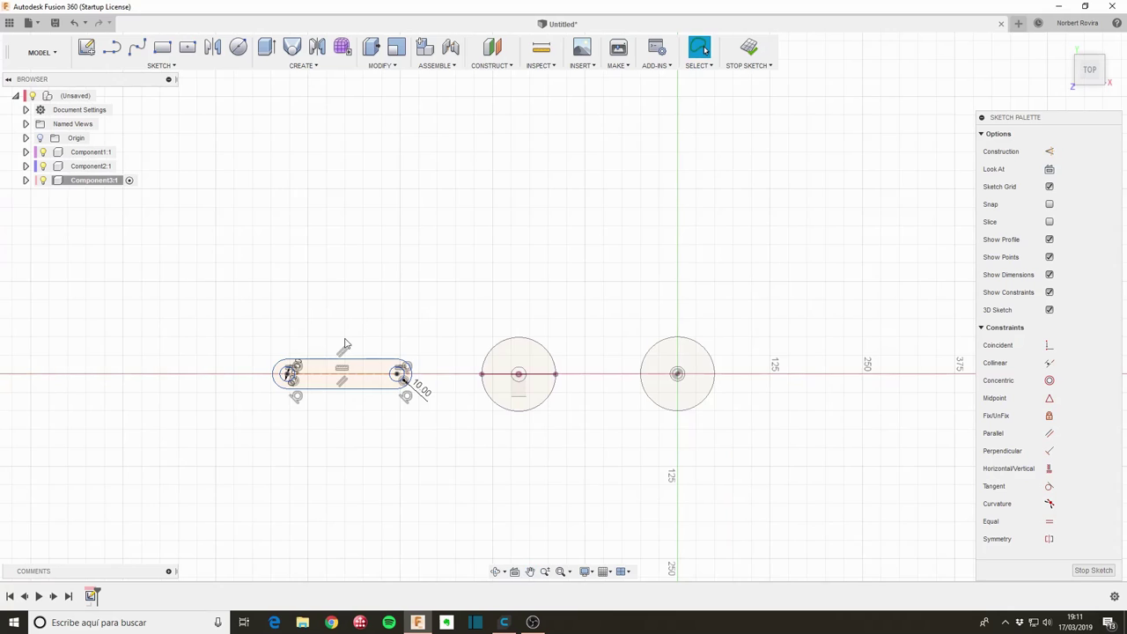
{"action": "scroll", "coordinate": [338, 351], "scroll_direction": "up", "scroll_amount": 3}
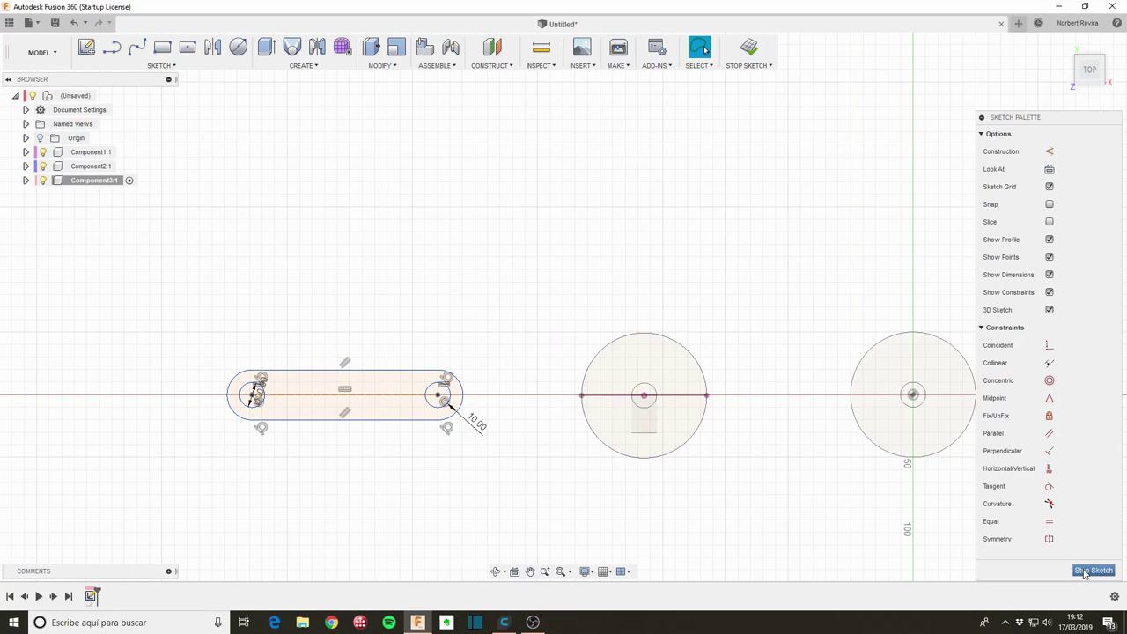
- Finish the slot sketch and extrude the slot into a 30 mm link bar as a new body
{"action": "left_click", "coordinate": [1091, 571]}
{"action": "mouse_move", "coordinate": [201, 344]}
{"action": "middle_mouse_down", "text": "shift"}
{"action": "mouse_move", "coordinate": [255, 291]}
{"action": "mouse_move", "coordinate": [330, 402]}
{"action": "mouse_move", "coordinate": [330, 381]}
{"action": "middle_mouse_up", "text": "shift"}
{"action": "key", "text": "e"}
{"action": "left_click", "coordinate": [291, 275]}
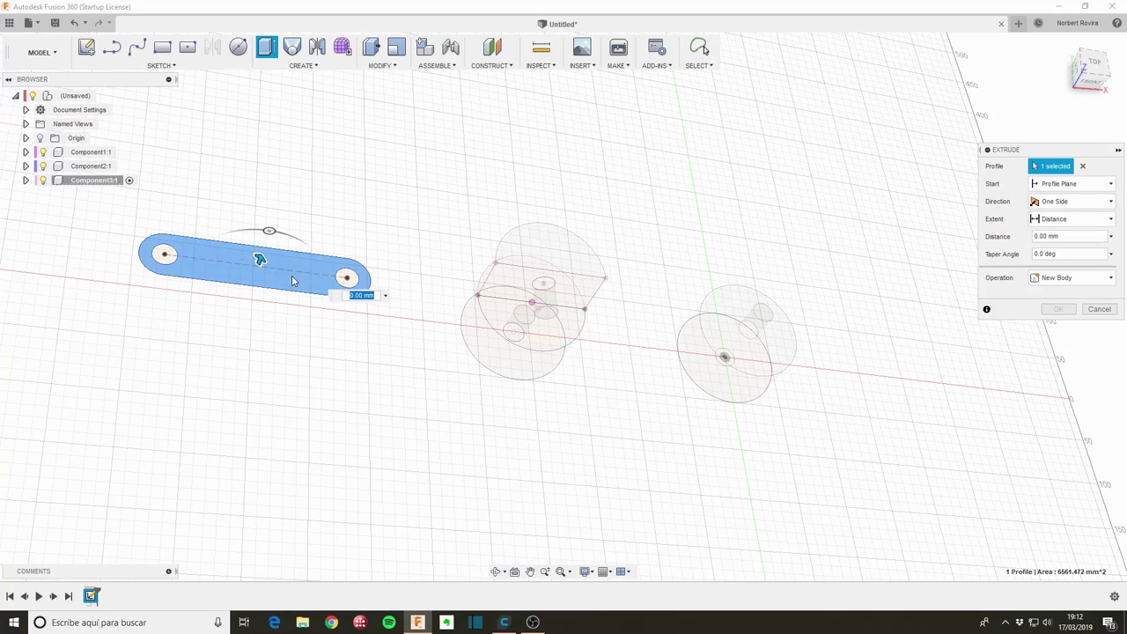
{"action": "left_click_drag", "start_coordinate": [260, 254], "coordinate": [266, 238]}
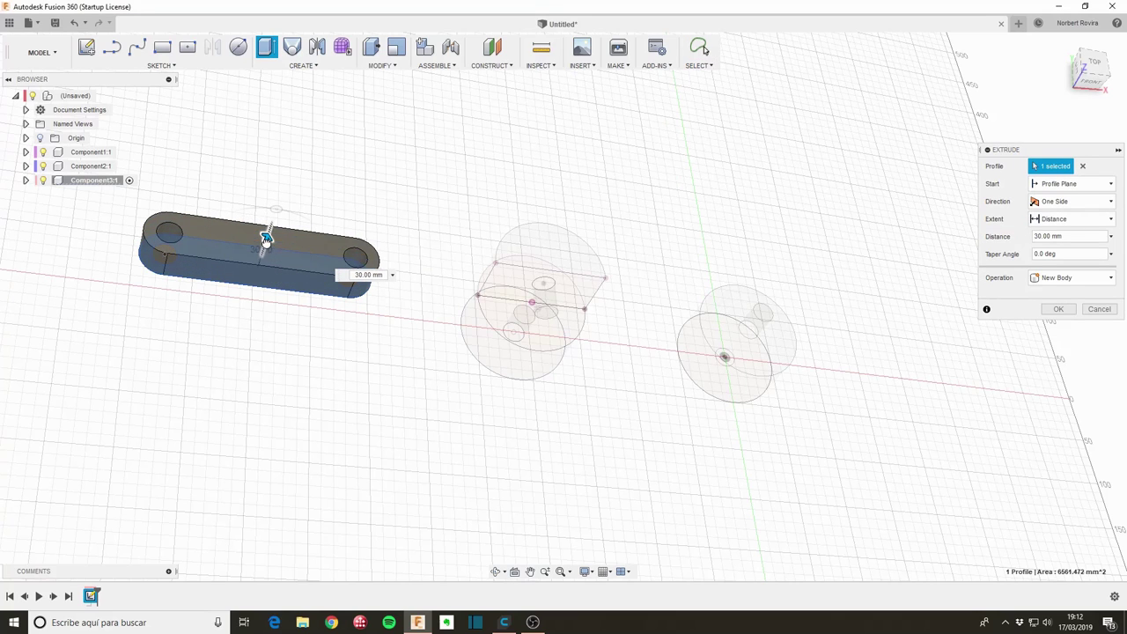
{"action": "left_click", "coordinate": [1056, 307]}
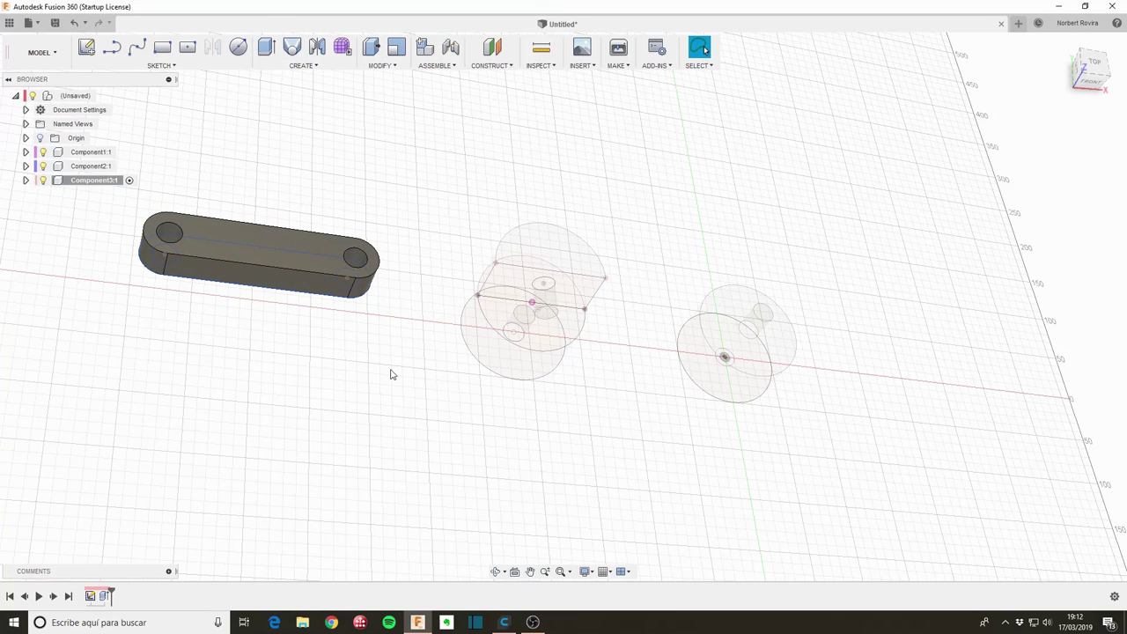
{"action": "left_click", "coordinate": [104, 96]}
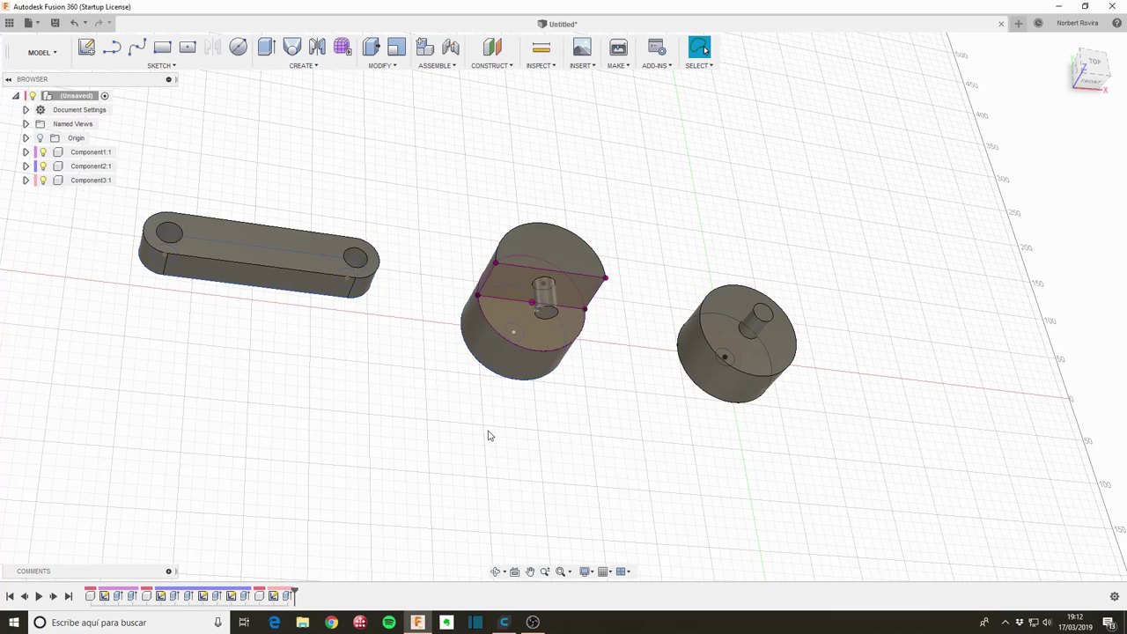
- Make Component1:1 the active component and orbit to a front view
{"action": "left_click", "coordinate": [93, 153]}
{"action": "right_click", "coordinate": [95, 155]}
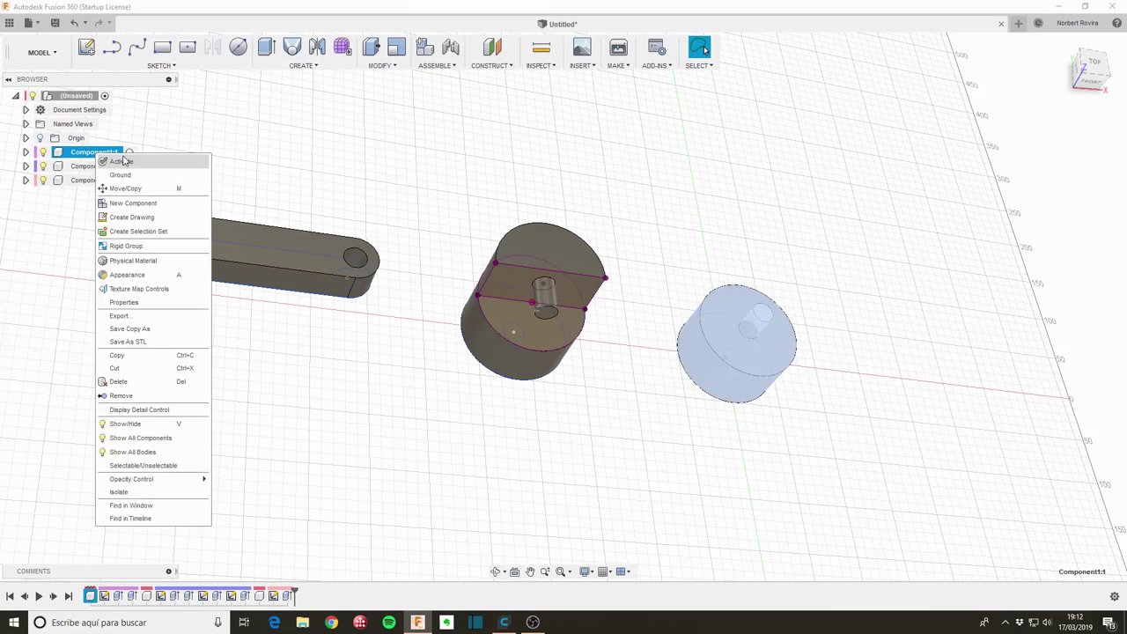
{"action": "left_click", "coordinate": [114, 160]}
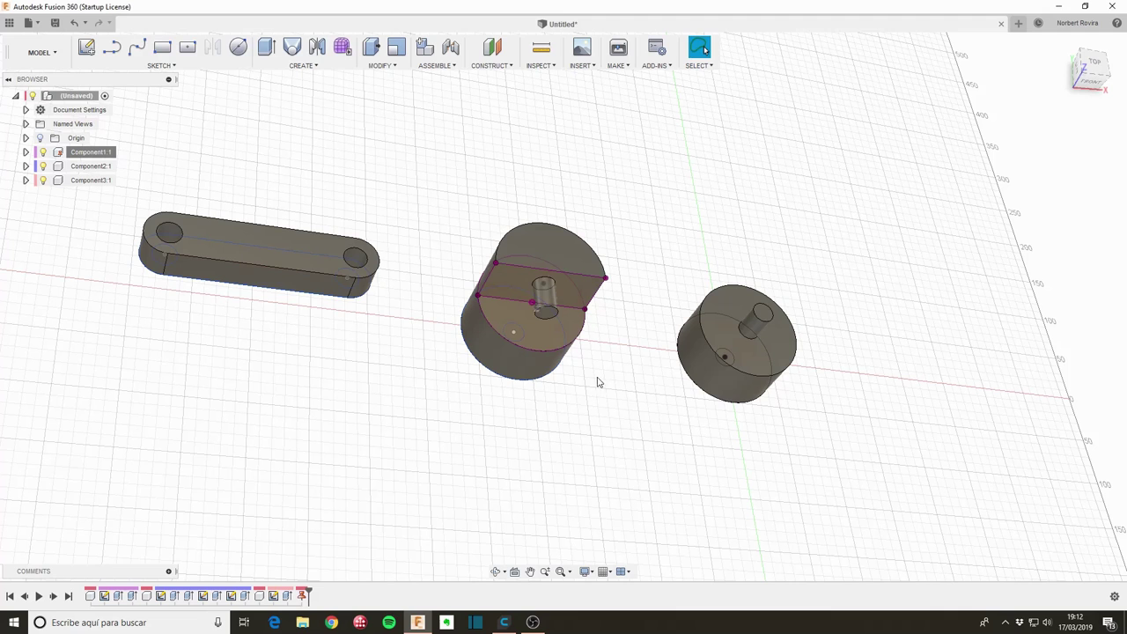
{"action": "middle_click_drag", "start_coordinate": [579, 427], "coordinate": [569, 395], "text": "shift"}
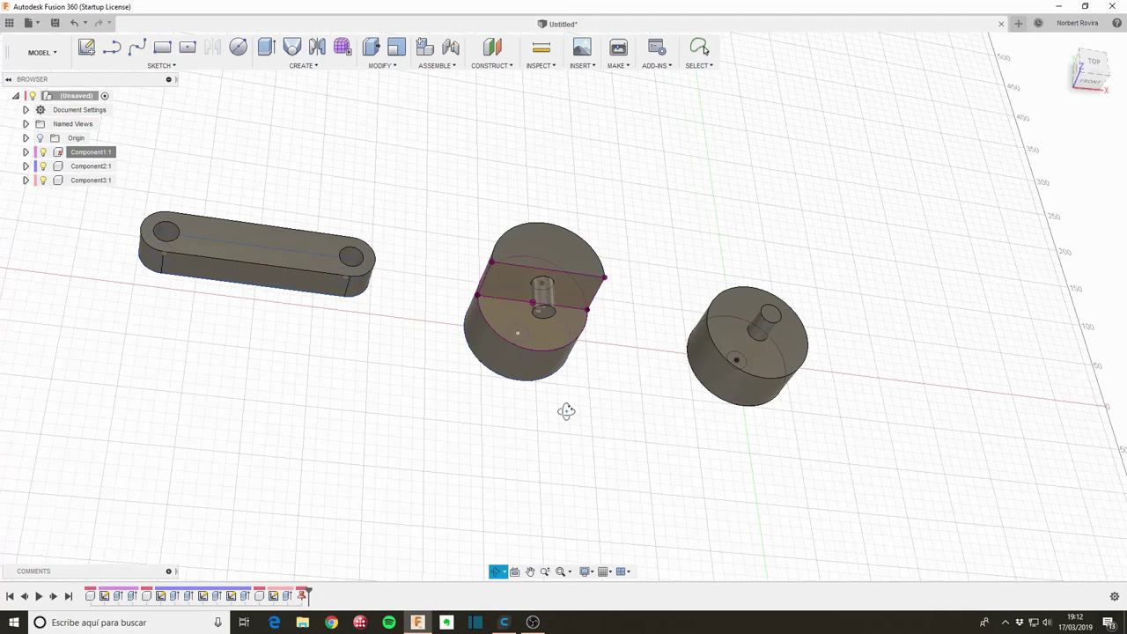
- Try a joint on the right cylinder's peg, cancel it, and restart the Joint command
{"action": "left_click", "coordinate": [457, 71]}
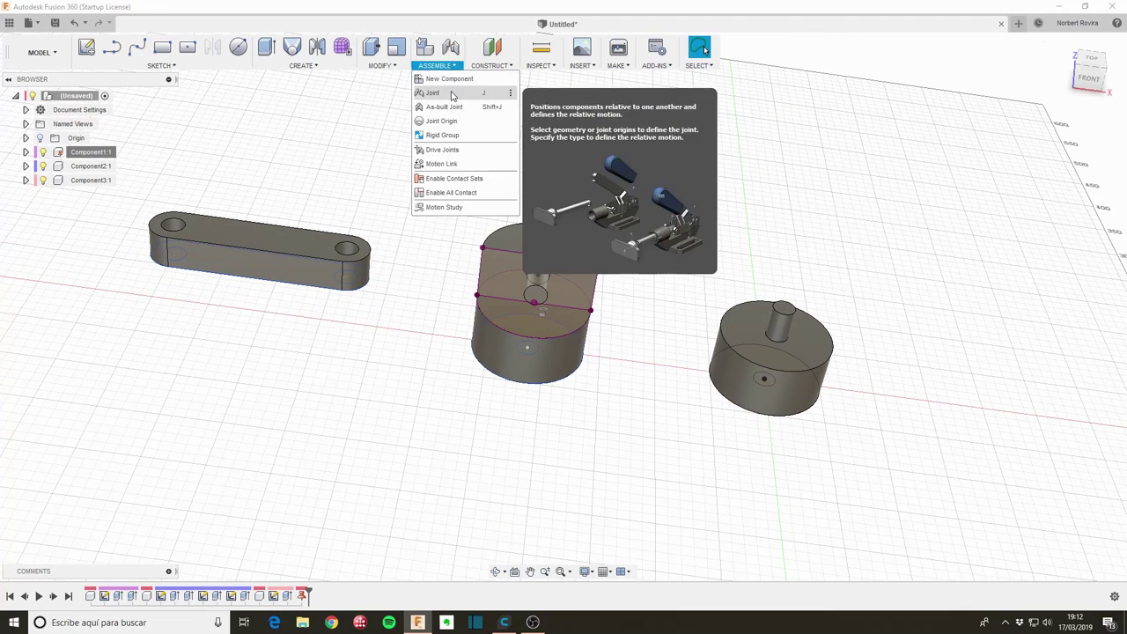
{"action": "left_click", "coordinate": [435, 93]}
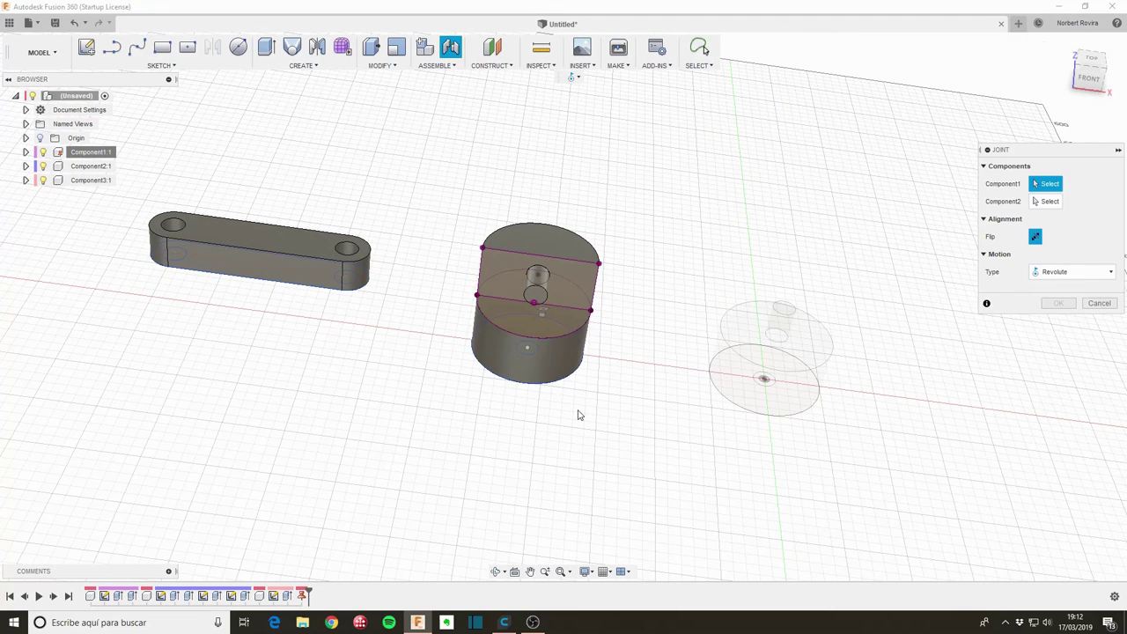
{"action": "left_click", "coordinate": [776, 337]}
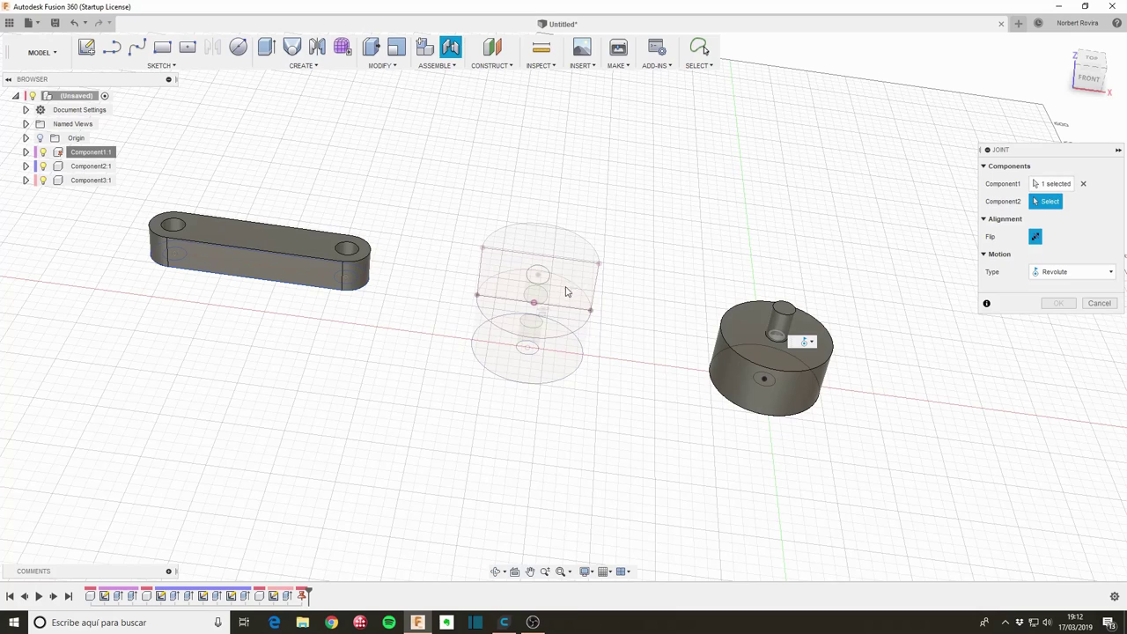
{"action": "mouse_move", "coordinate": [432, 390]}
{"action": "middle_mouse_down", "text": "shift"}
{"action": "mouse_move", "coordinate": [435, 374]}
{"action": "mouse_move", "coordinate": [420, 384]}
{"action": "middle_mouse_up", "text": "shift"}
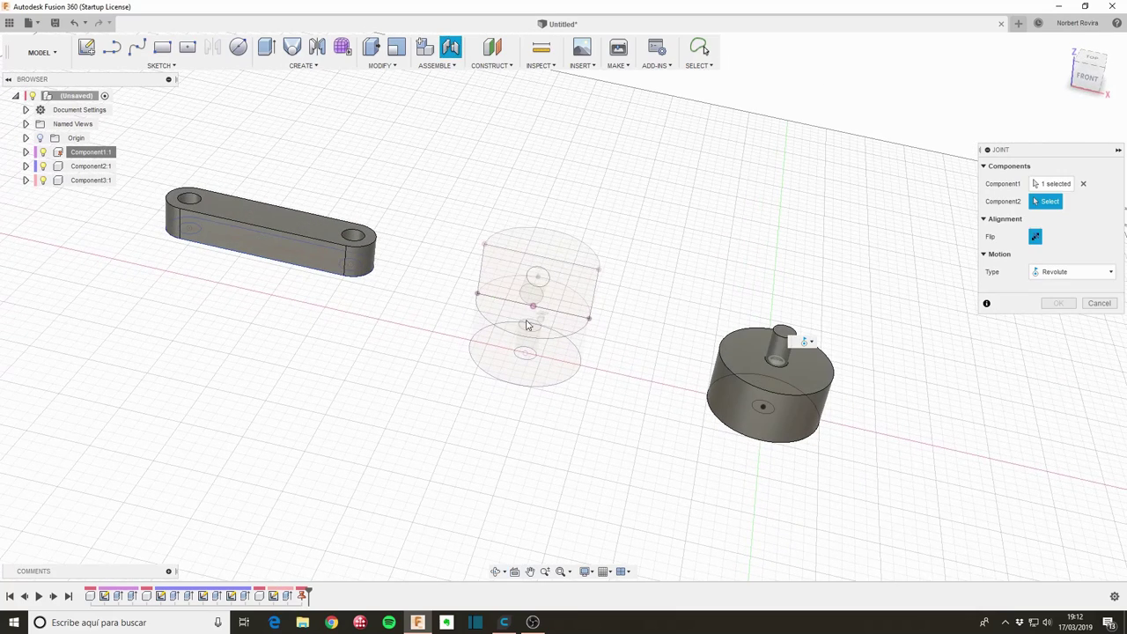
{"action": "left_click", "coordinate": [1097, 301]}
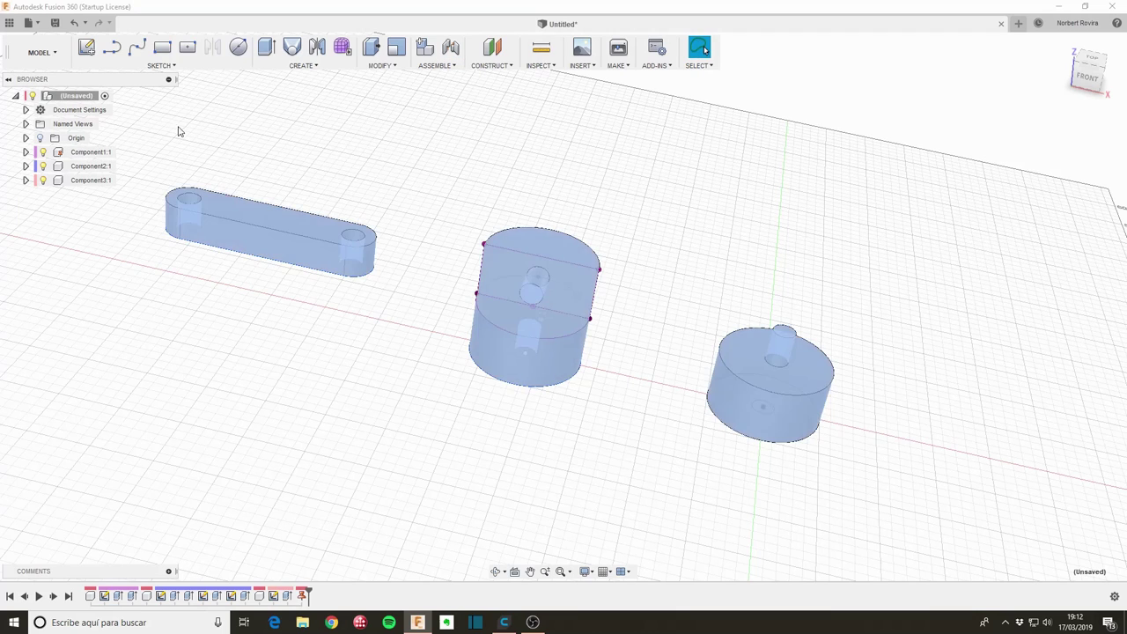
{"action": "left_click", "coordinate": [558, 192]}
{"action": "left_click", "coordinate": [436, 65]}
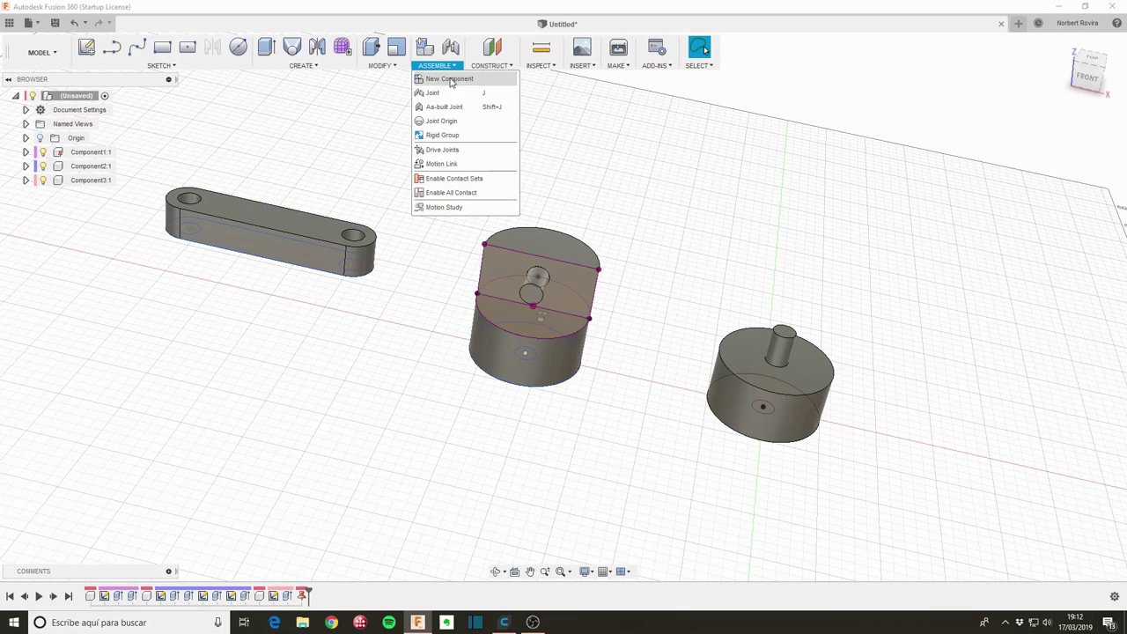
{"action": "left_click", "coordinate": [432, 92]}
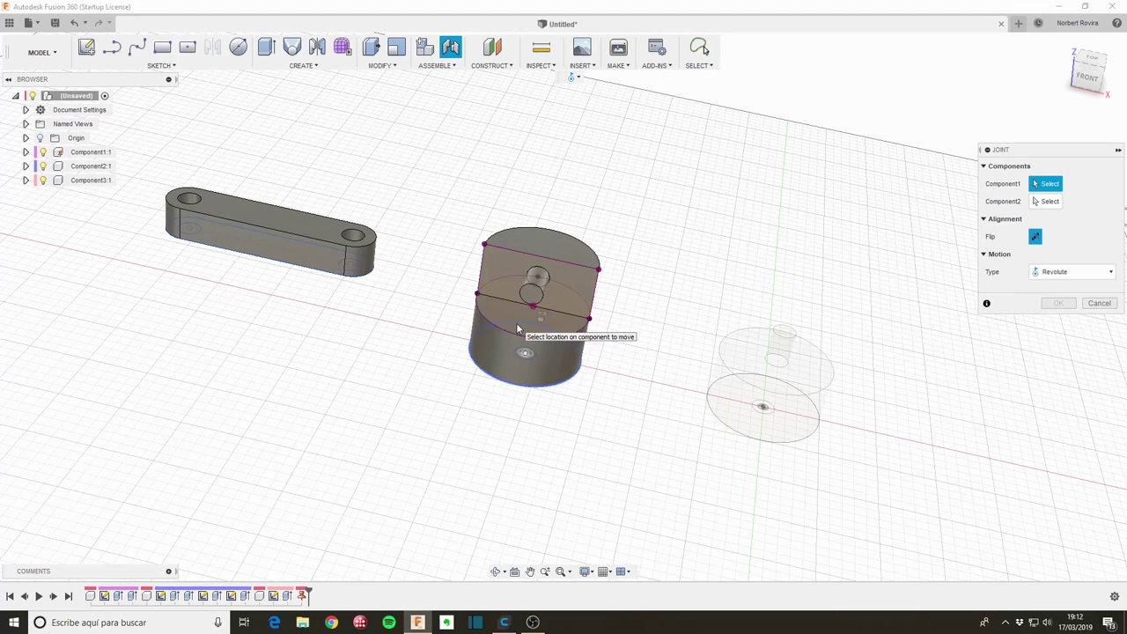
- Join the middle cylinder's hole centre to the right cylinder's peg with a revolute Z-axis joint
{"action": "mouse_move", "coordinate": [581, 382]}
{"action": "middle_mouse_down", "text": "shift"}
{"action": "mouse_move", "coordinate": [577, 402]}
{"action": "mouse_move", "coordinate": [604, 352]}
{"action": "mouse_move", "coordinate": [604, 320]}
{"action": "middle_mouse_up", "text": "shift"}
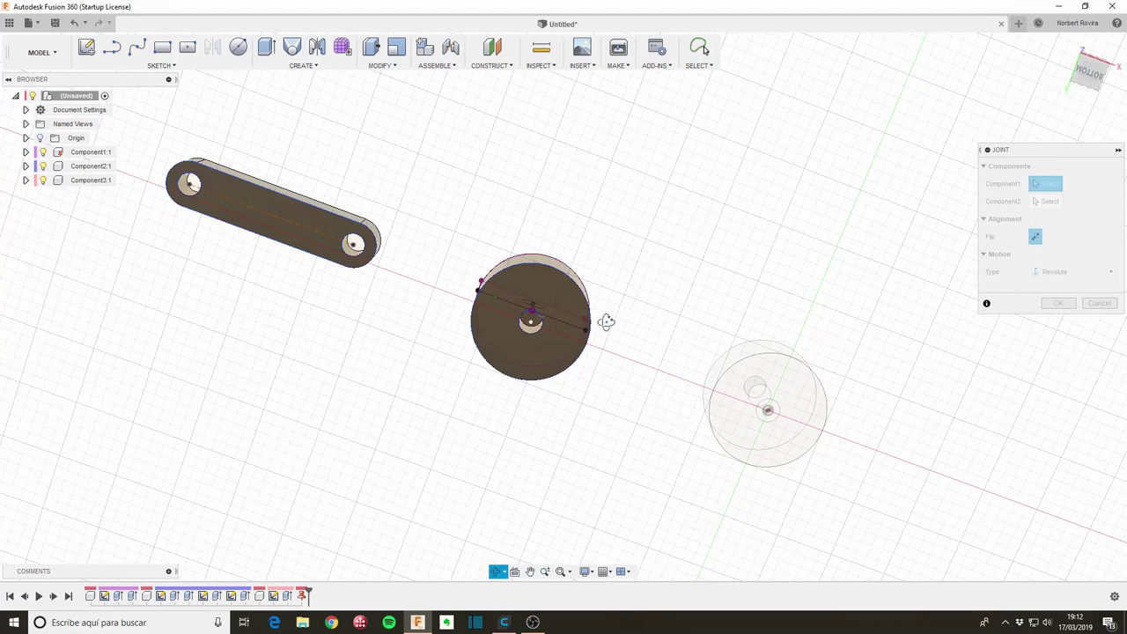
{"action": "scroll", "coordinate": [529, 322], "scroll_direction": "up", "scroll_amount": 2}
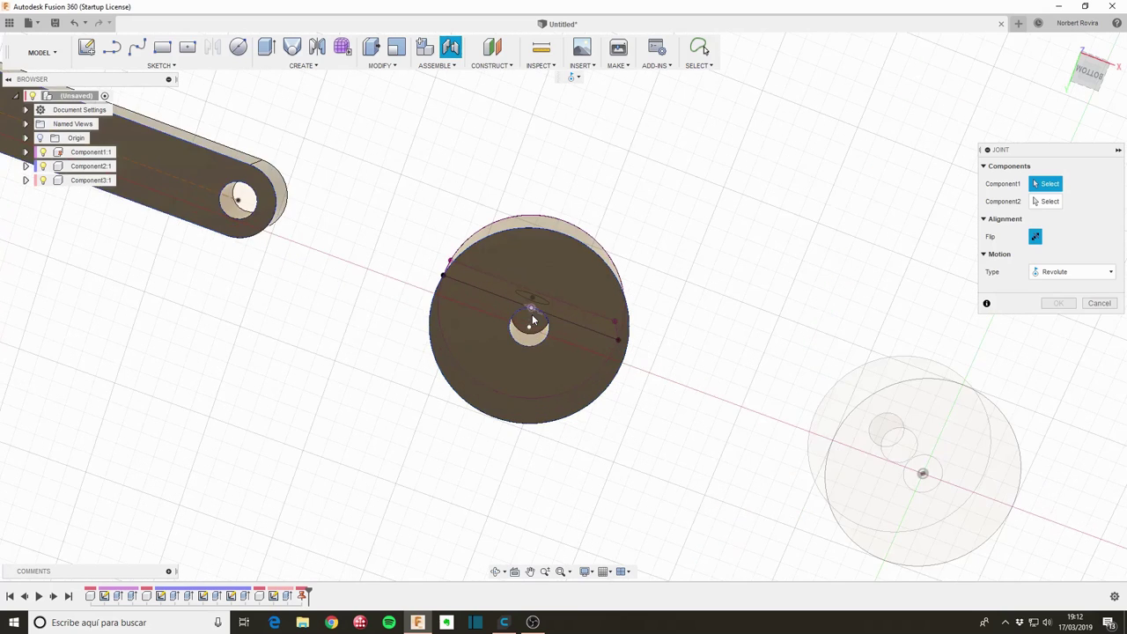
{"action": "scroll", "coordinate": [531, 317], "scroll_direction": "up", "scroll_amount": 3}
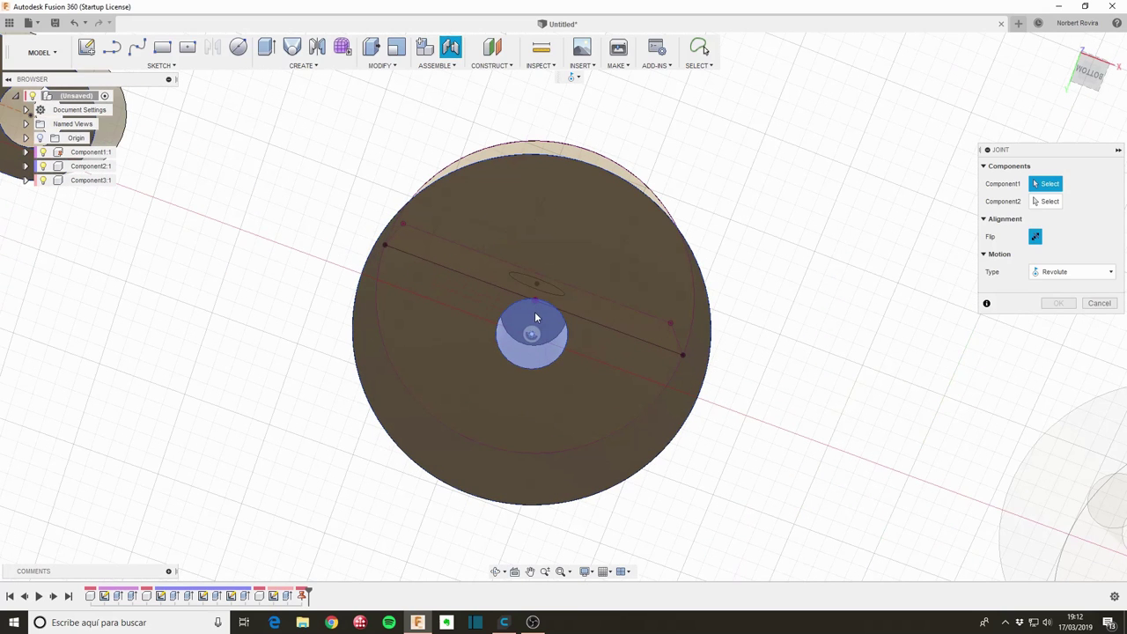
{"action": "middle_click_drag", "start_coordinate": [525, 314], "coordinate": [541, 350], "text": "shift"}
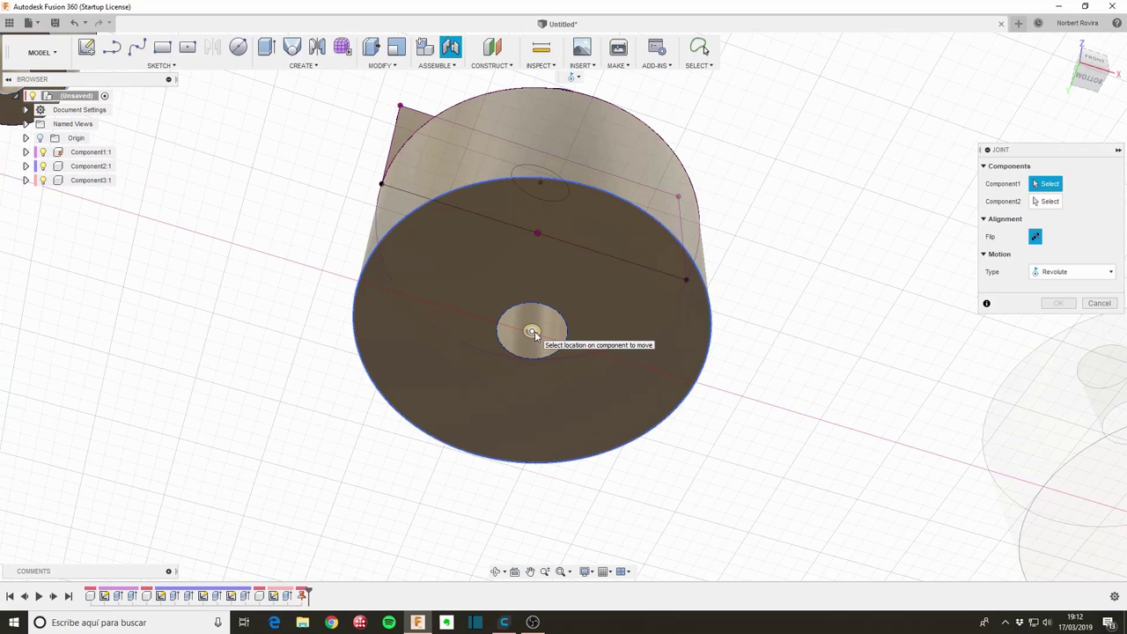
{"action": "left_click", "coordinate": [531, 332]}
{"action": "scroll", "coordinate": [669, 378], "scroll_direction": "down", "scroll_amount": 5}
{"action": "mouse_move", "coordinate": [792, 390]}
{"action": "middle_mouse_down", "text": "shift"}
{"action": "mouse_move", "coordinate": [781, 380]}
{"action": "mouse_move", "coordinate": [783, 390]}
{"action": "middle_mouse_up", "text": "shift"}
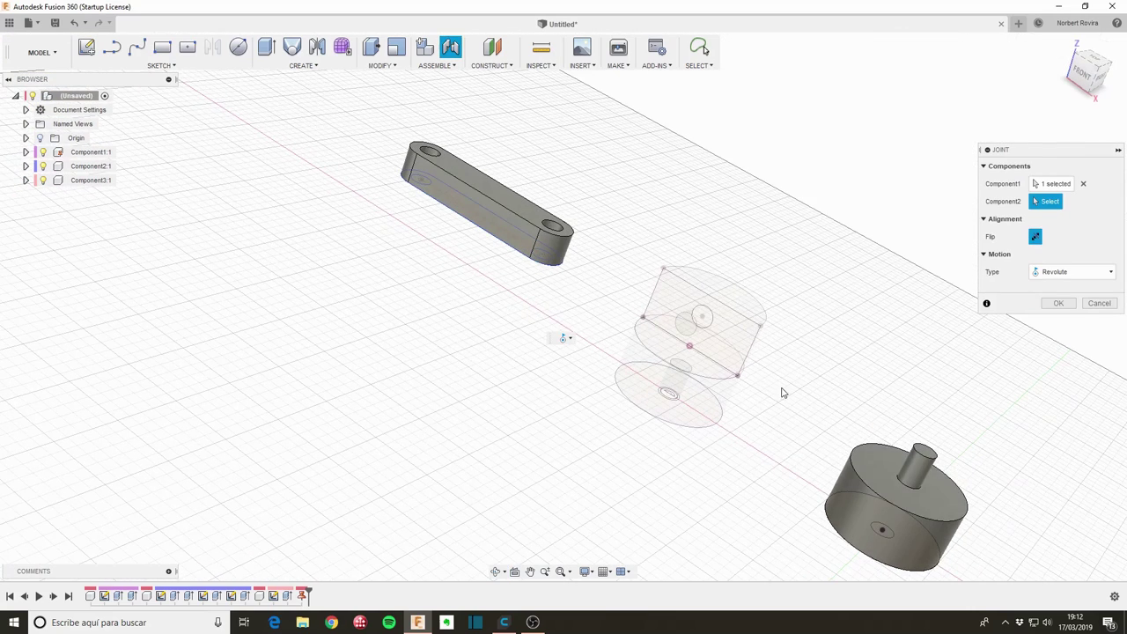
{"action": "left_click", "coordinate": [911, 486]}
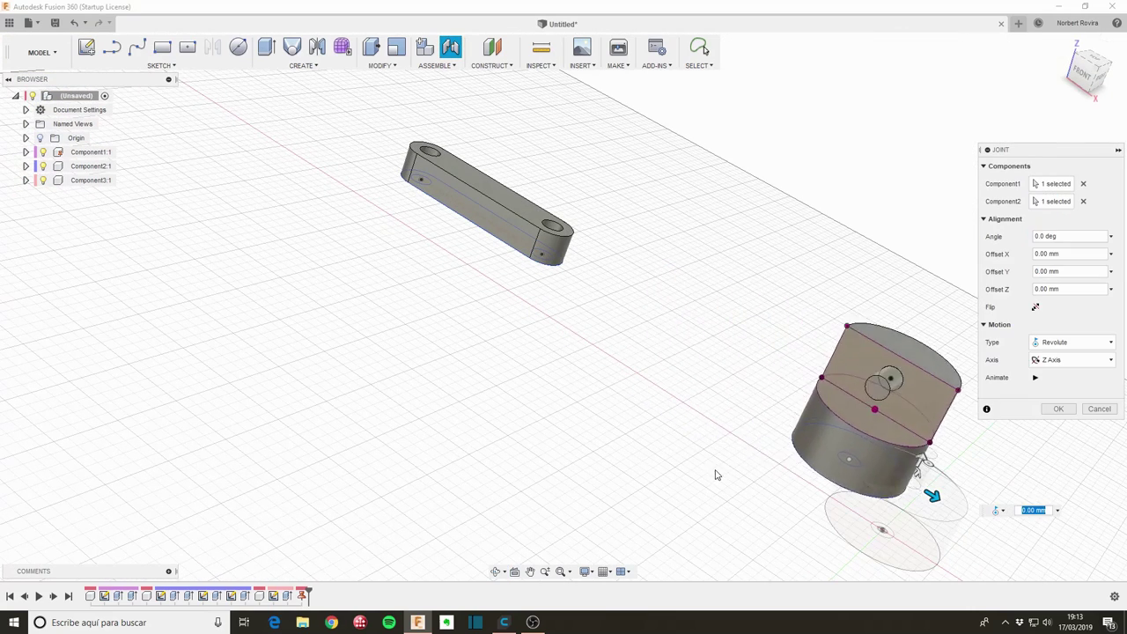
{"action": "scroll", "coordinate": [742, 440], "scroll_direction": "down", "scroll_amount": 3}
{"action": "scroll", "coordinate": [739, 440], "scroll_direction": "down", "scroll_amount": 4}
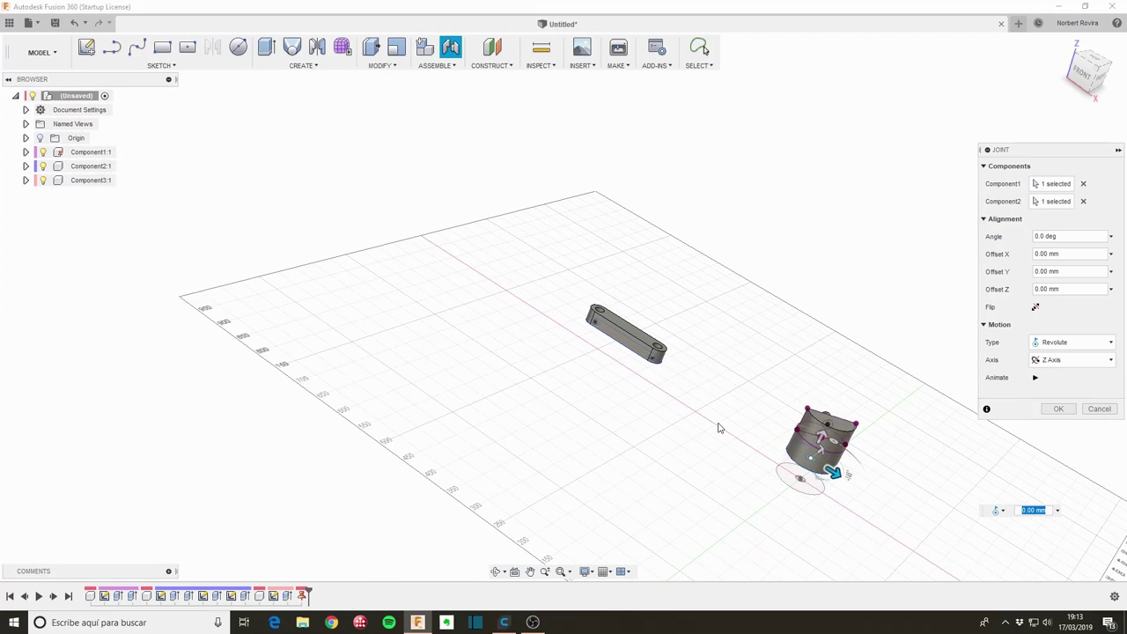
{"action": "left_click", "coordinate": [1058, 409]}
{"action": "scroll", "coordinate": [678, 410], "scroll_direction": "down", "scroll_amount": 3}
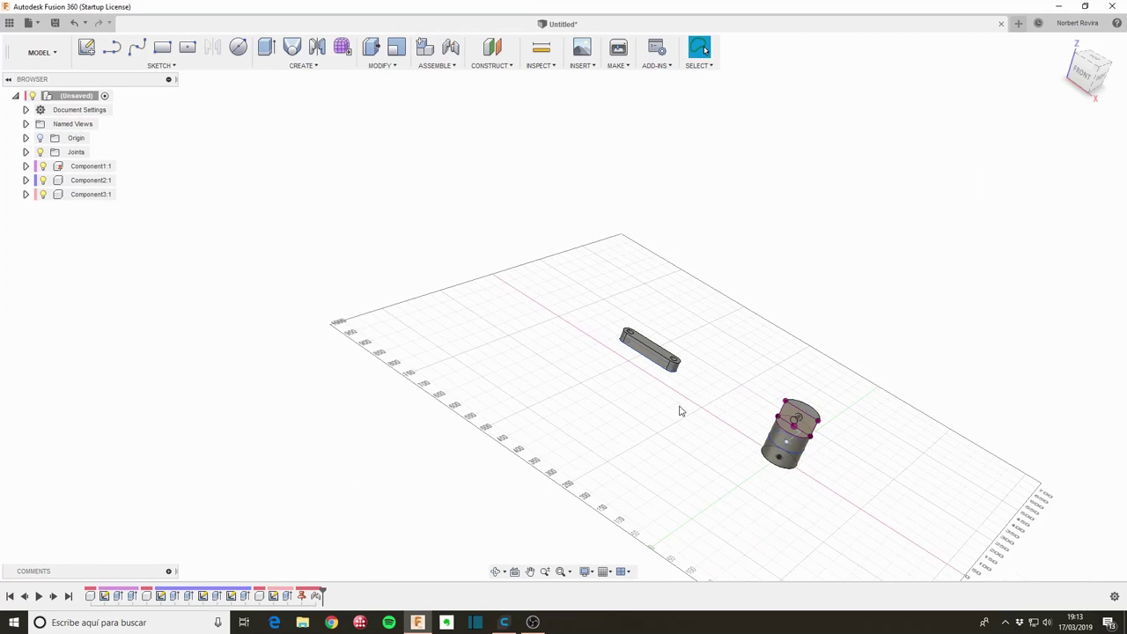
{"action": "scroll", "coordinate": [681, 359], "scroll_direction": "down", "scroll_amount": 3}
{"action": "scroll", "coordinate": [682, 362], "scroll_direction": "up", "scroll_amount": 3}
{"action": "scroll", "coordinate": [676, 370], "scroll_direction": "up", "scroll_amount": 3}
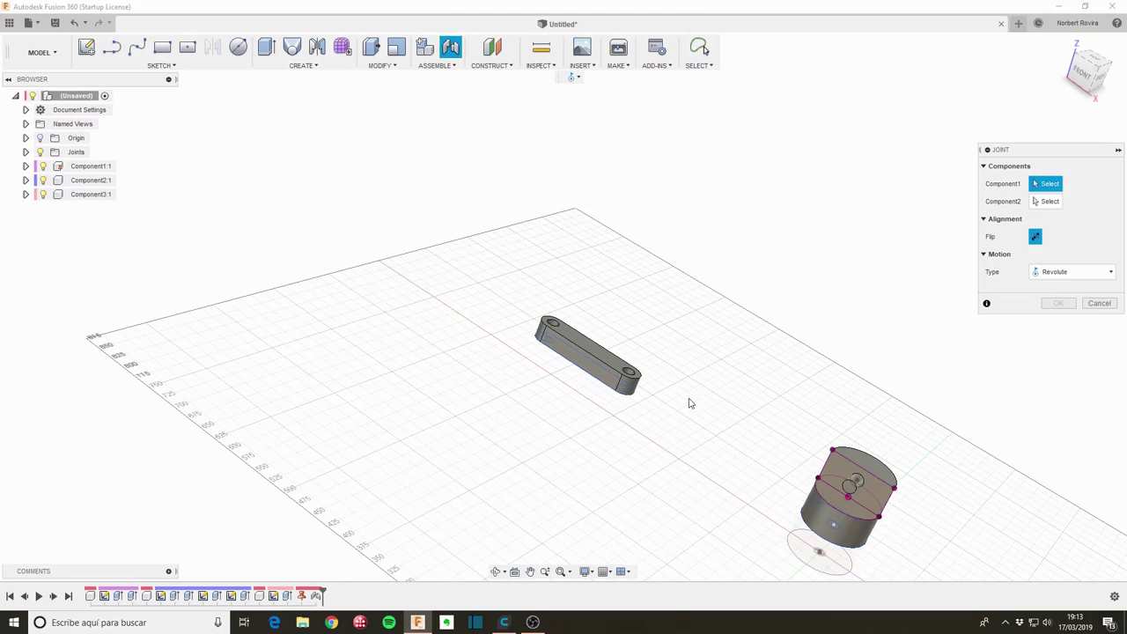
{"action": "scroll", "coordinate": [689, 403], "scroll_direction": "up", "scroll_amount": 3}
{"action": "middle_click_drag", "start_coordinate": [678, 390], "coordinate": [666, 382], "text": "shift"}
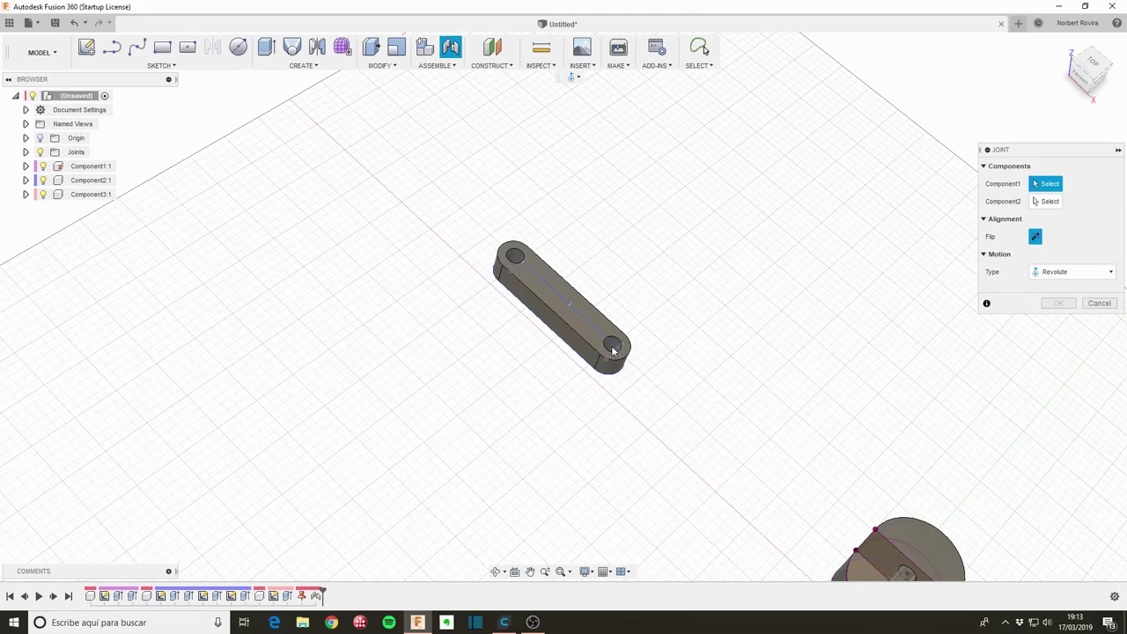
{"action": "scroll", "coordinate": [613, 350], "scroll_direction": "up", "scroll_amount": 3}
{"action": "scroll", "coordinate": [613, 350], "scroll_direction": "up", "scroll_amount": 3}
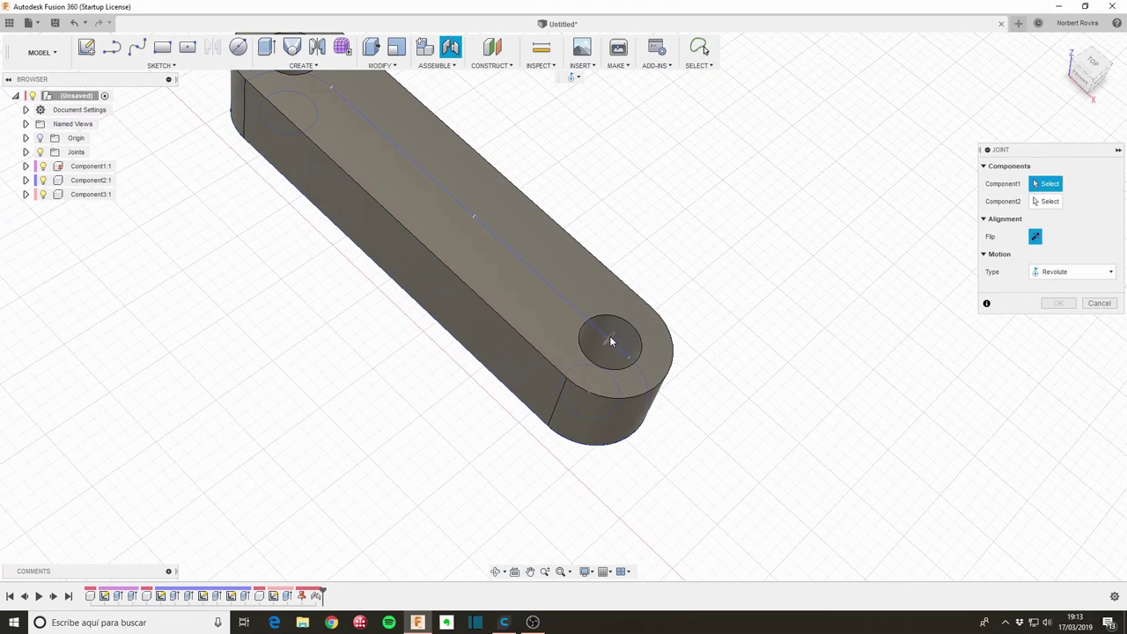
{"action": "left_click", "coordinate": [619, 355]}
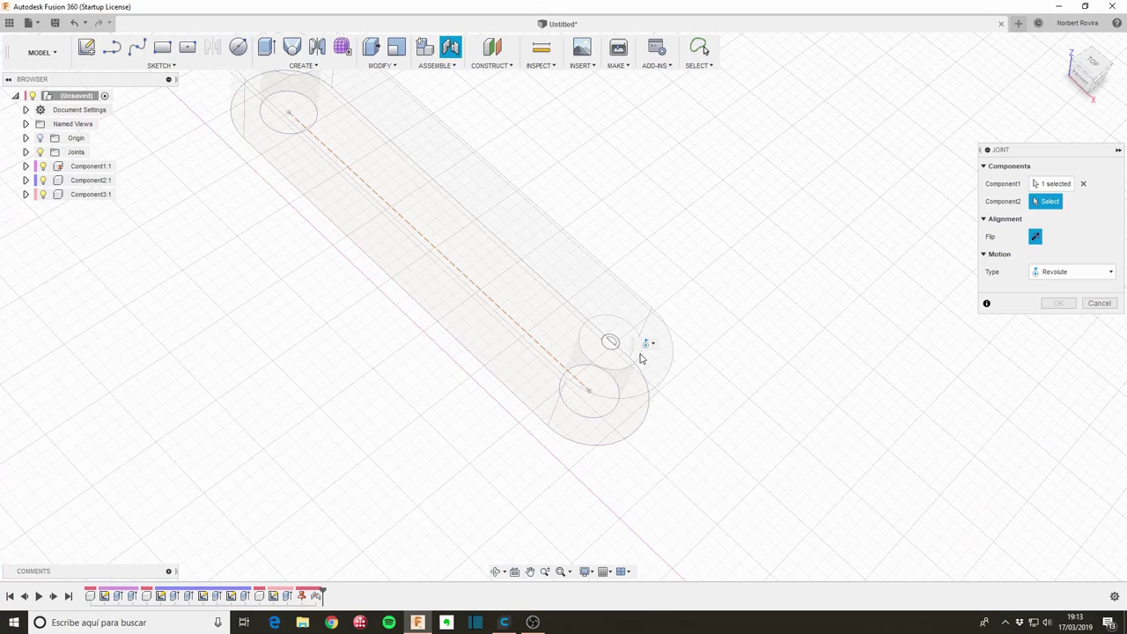
{"action": "scroll", "coordinate": [837, 414], "scroll_direction": "down", "scroll_amount": 2}
{"action": "scroll", "coordinate": [878, 450], "scroll_direction": "down", "scroll_amount": 3}
{"action": "middle_click_drag", "start_coordinate": [968, 472], "coordinate": [643, 343]}
{"action": "scroll", "coordinate": [643, 343], "scroll_direction": "up", "scroll_amount": 2}
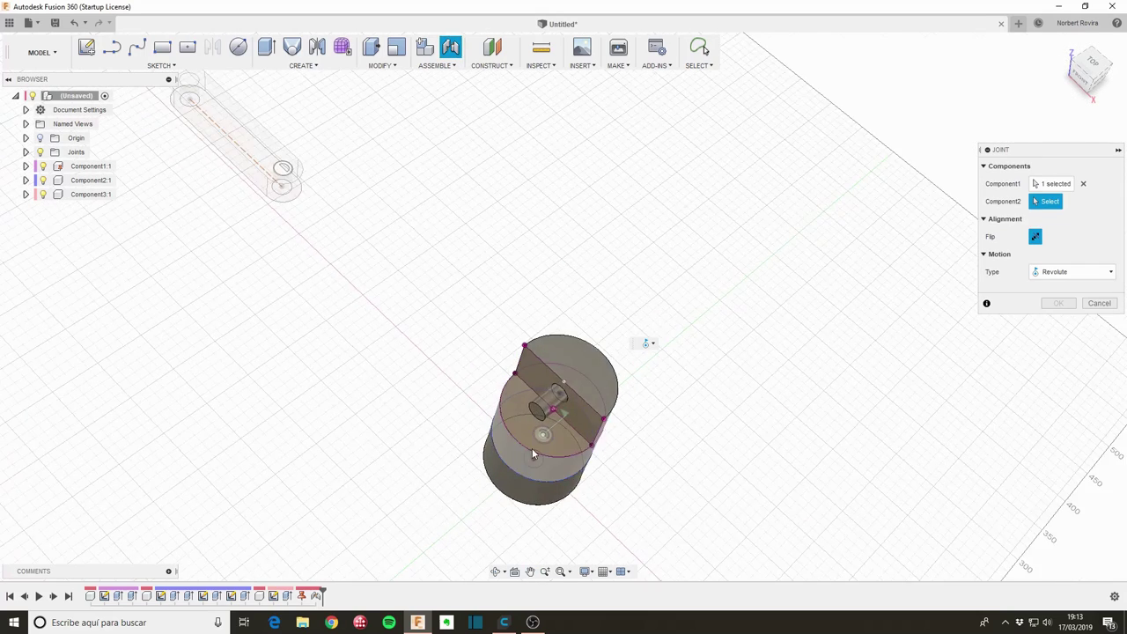
{"action": "scroll", "coordinate": [616, 378], "scroll_direction": "up", "scroll_amount": 2}
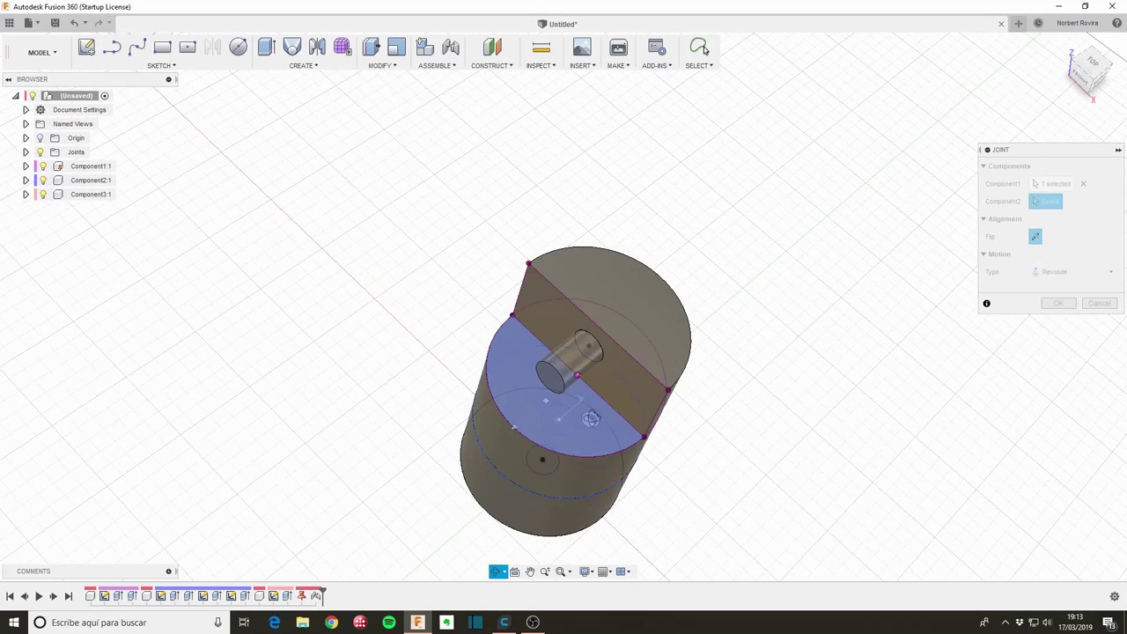
{"action": "left_click", "coordinate": [589, 346]}
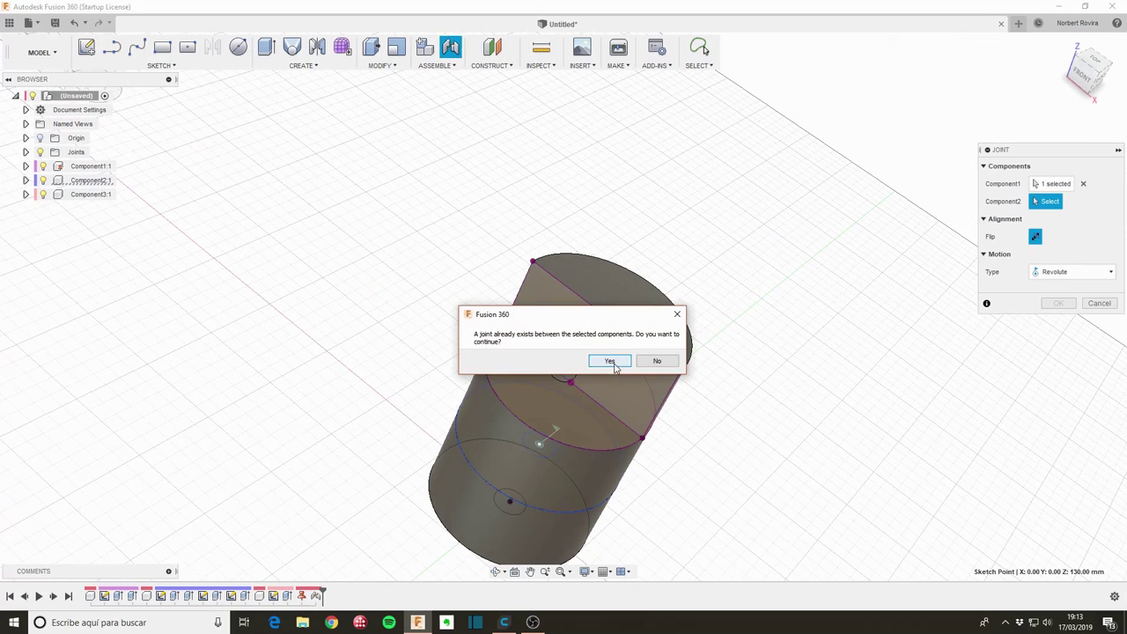
{"action": "left_click", "coordinate": [655, 361]}
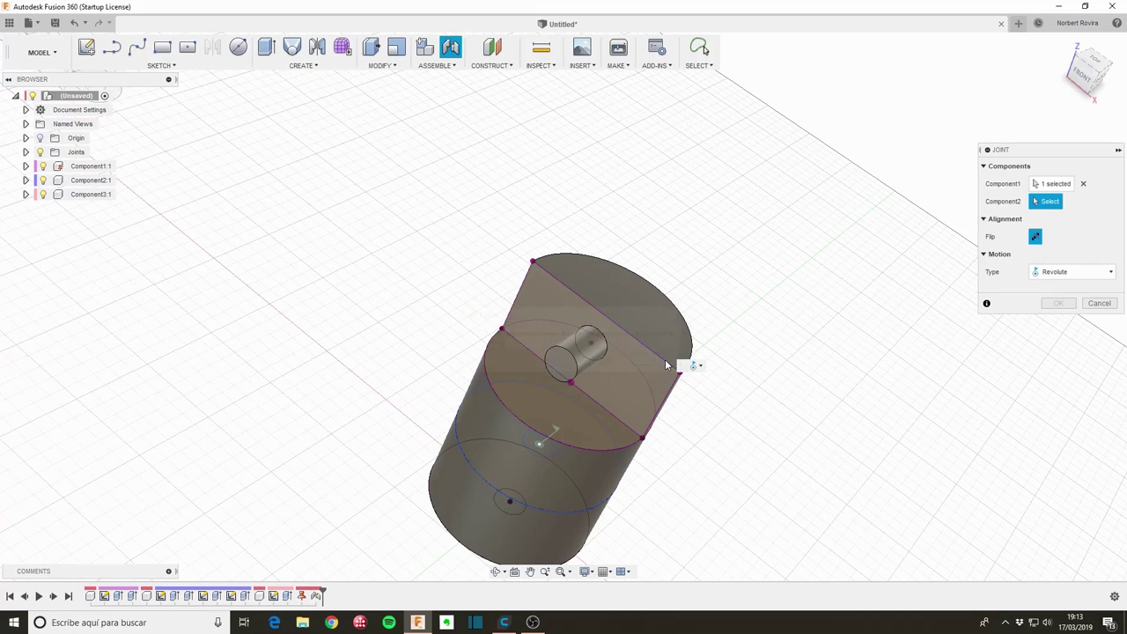
{"action": "scroll", "coordinate": [427, 391], "scroll_direction": "down", "scroll_amount": 3}
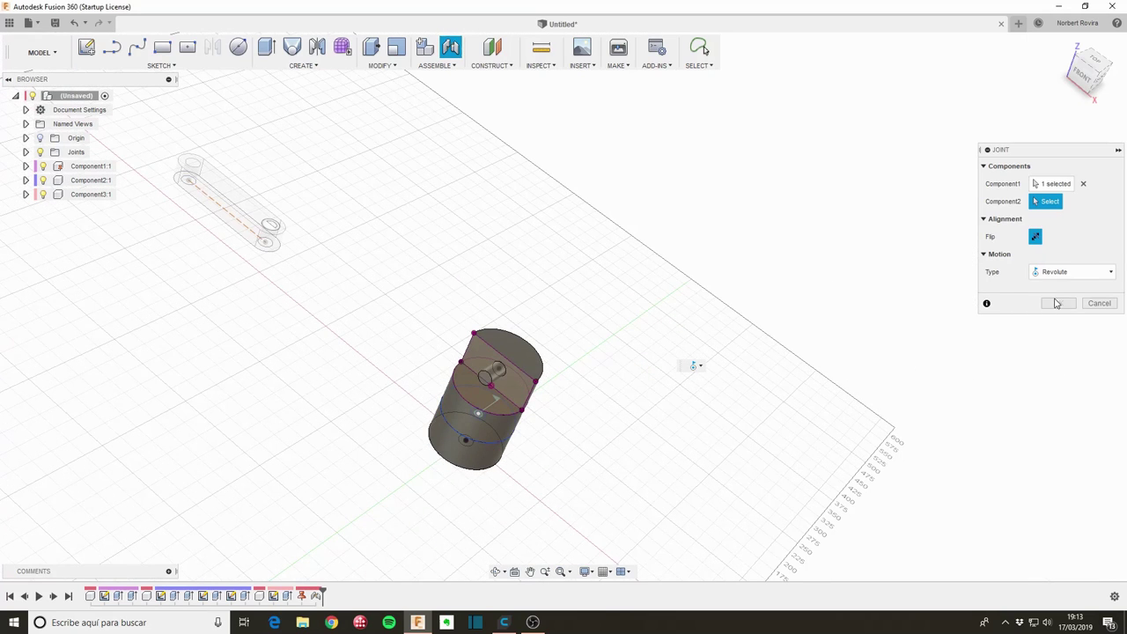
{"action": "left_click", "coordinate": [1082, 184]}
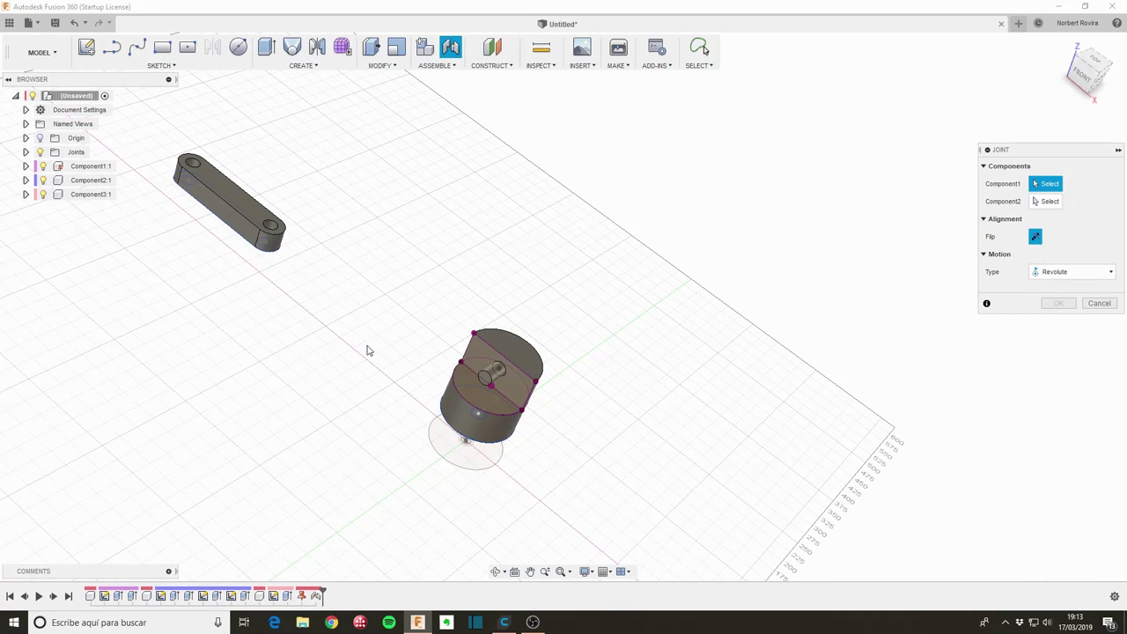
{"action": "left_click", "coordinate": [1097, 303]}
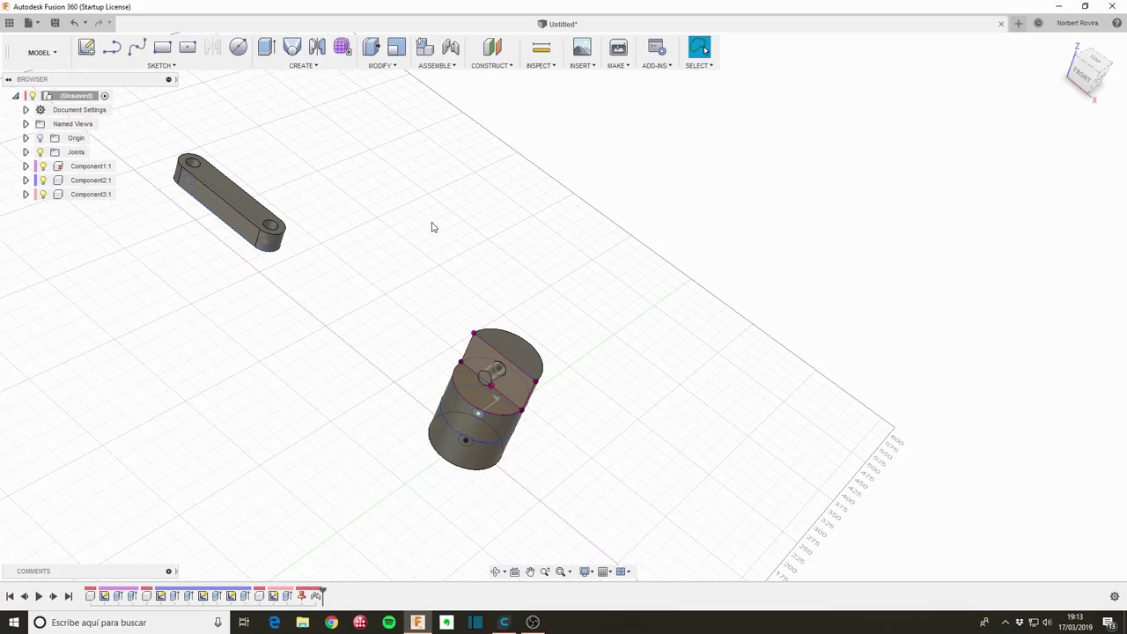
{"action": "left_click", "coordinate": [454, 62]}
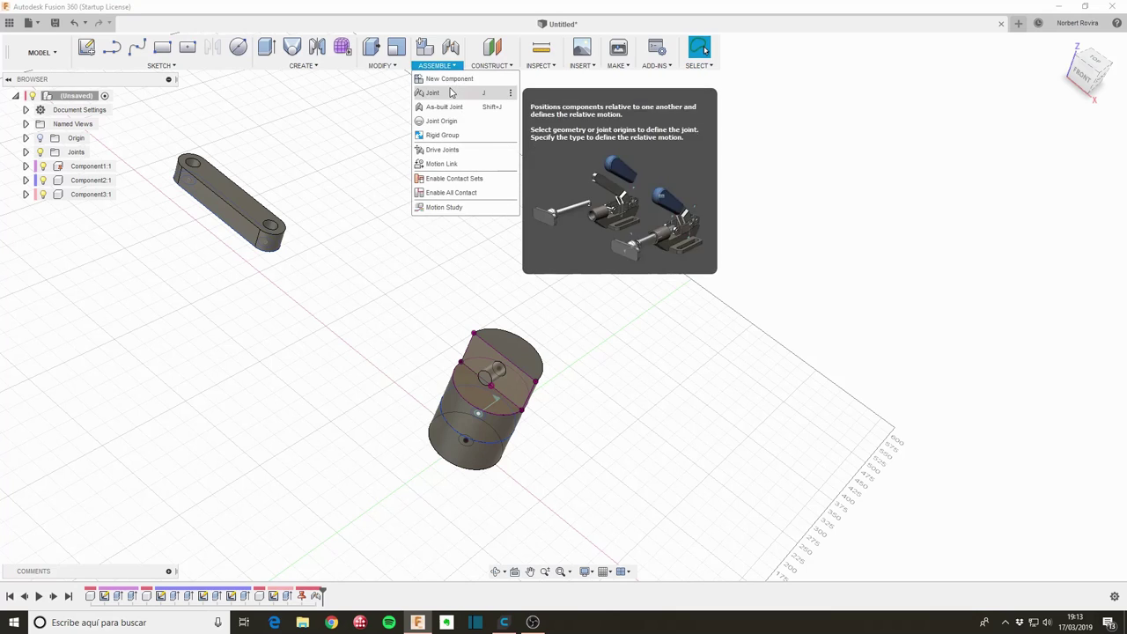
{"action": "left_click", "coordinate": [451, 91]}
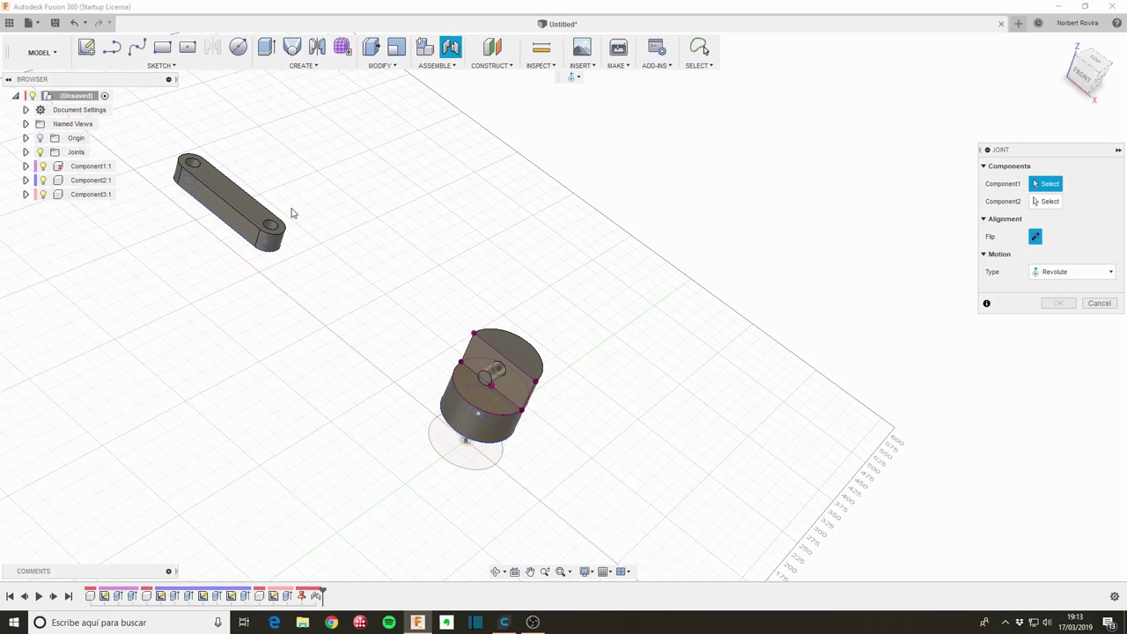
{"action": "left_click", "coordinate": [270, 226]}
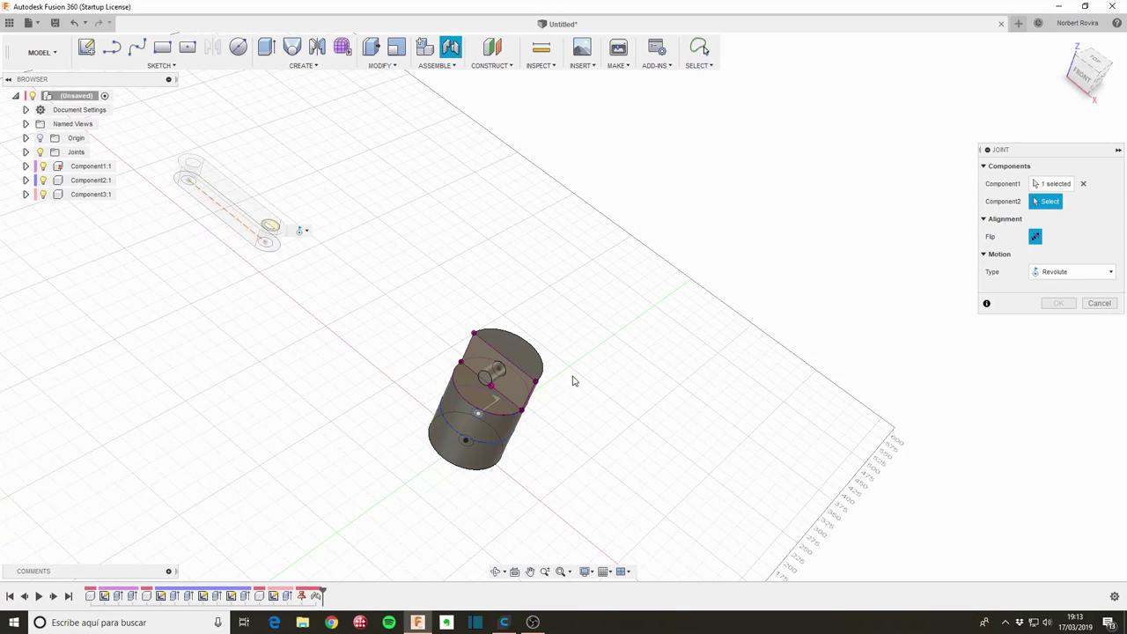
{"action": "left_click", "coordinate": [498, 370]}
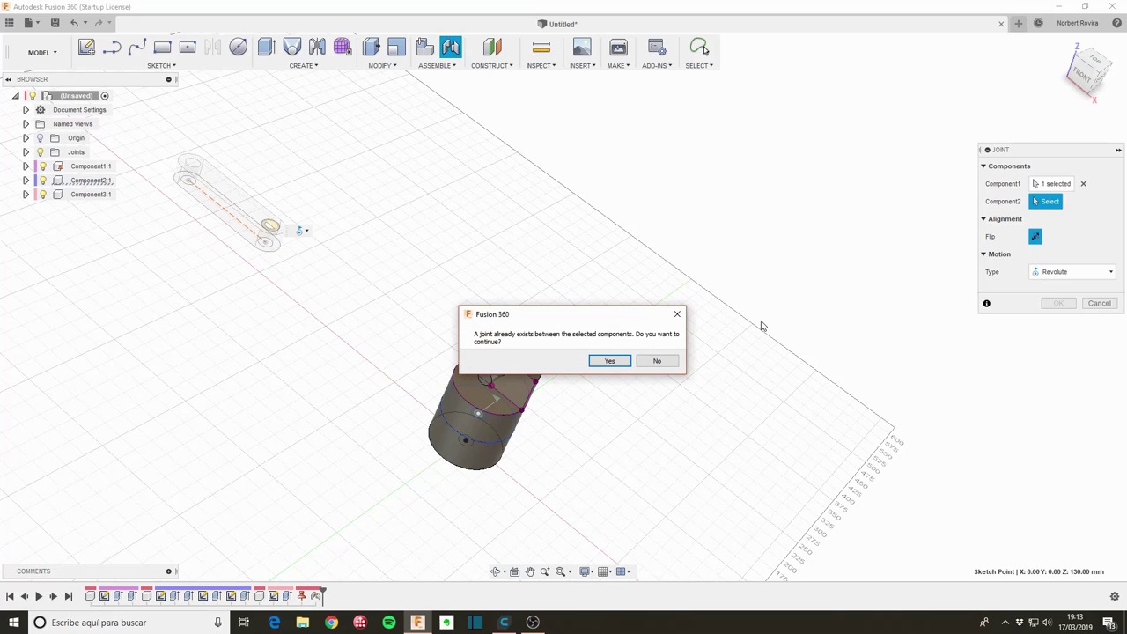
{"action": "left_click", "coordinate": [657, 361]}
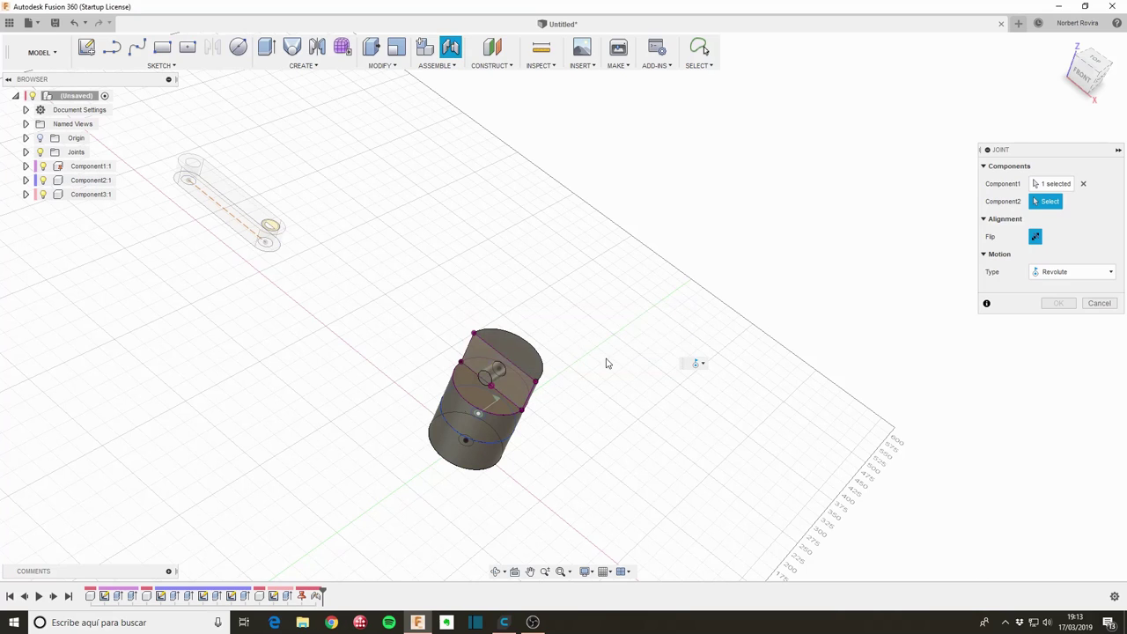
{"action": "left_click", "coordinate": [1090, 304]}
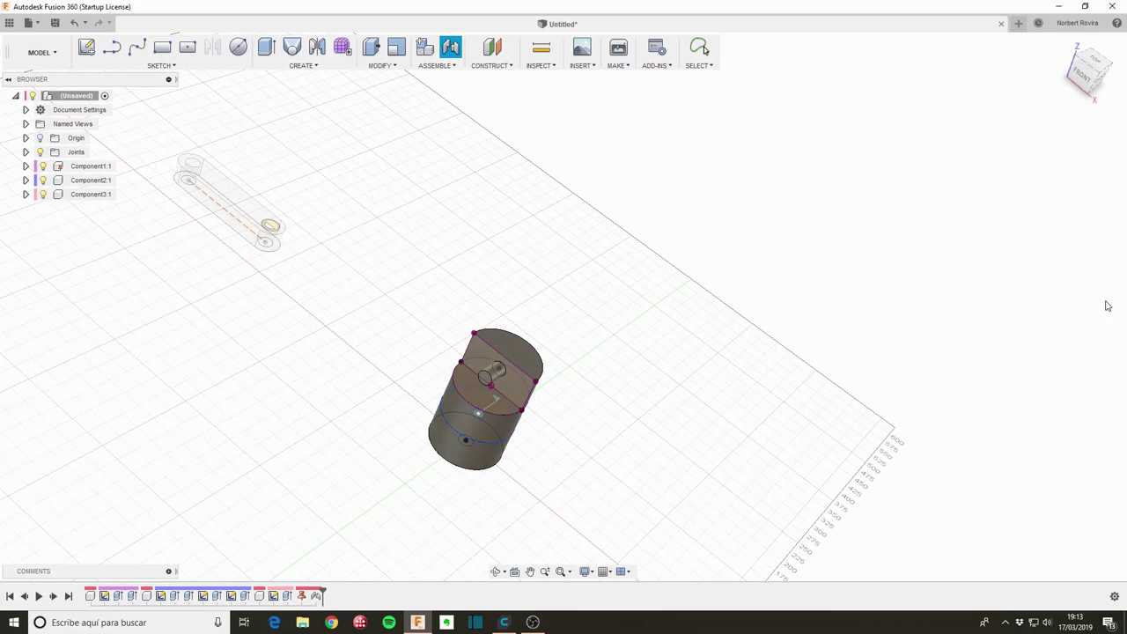
{"action": "mouse_move", "coordinate": [319, 470]}
{"action": "middle_mouse_down", "text": "shift"}
{"action": "mouse_move", "coordinate": [291, 443]}
{"action": "mouse_move", "coordinate": [372, 433]}
{"action": "middle_mouse_up", "text": "shift"}
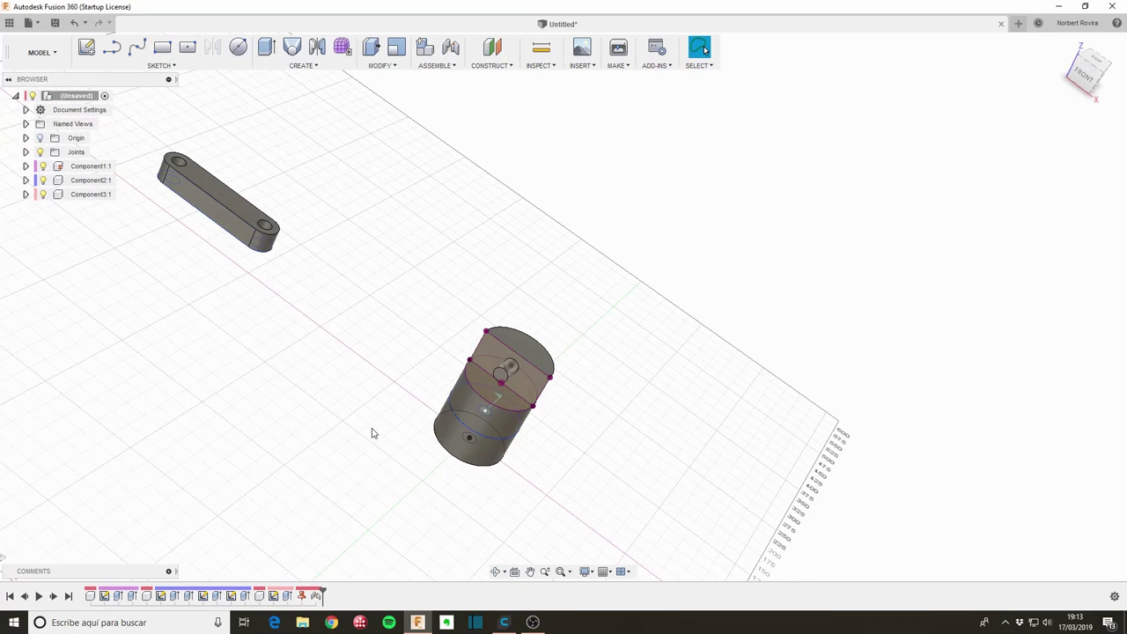
- Inspect the cylinder and the joint's options, then switch to a tilted front view
{"action": "left_click", "coordinate": [464, 413]}
{"action": "left_click", "coordinate": [538, 426]}
{"action": "key", "text": "Escape"}
{"action": "left_click", "coordinate": [511, 384]}
{"action": "left_click", "coordinate": [224, 390]}
{"action": "right_click", "coordinate": [319, 596]}
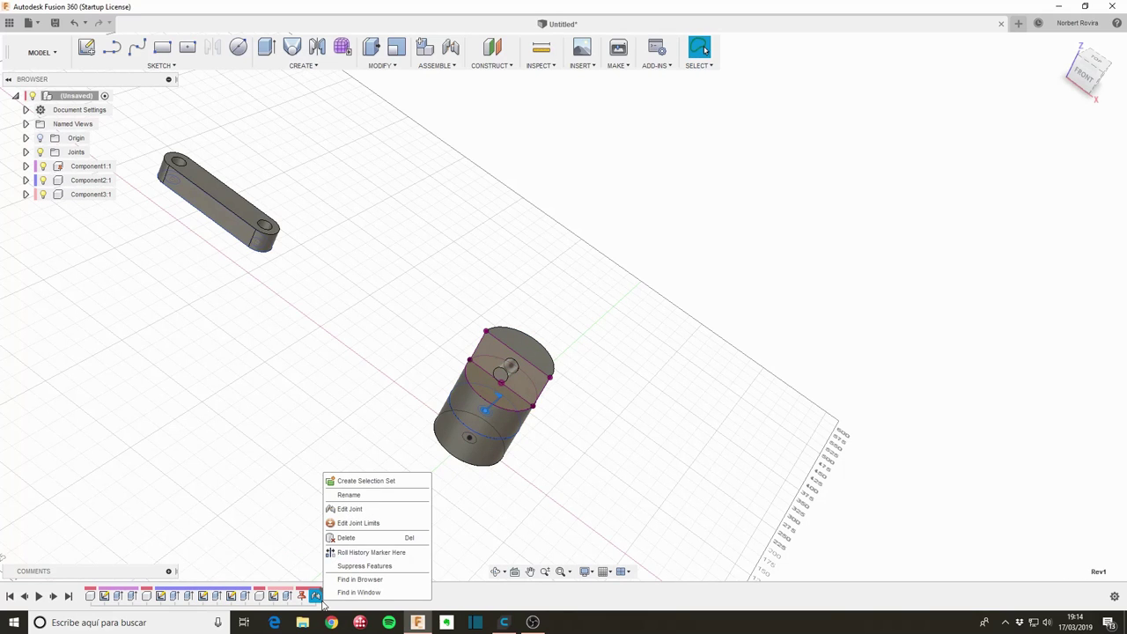
{"action": "left_click", "coordinate": [260, 491]}
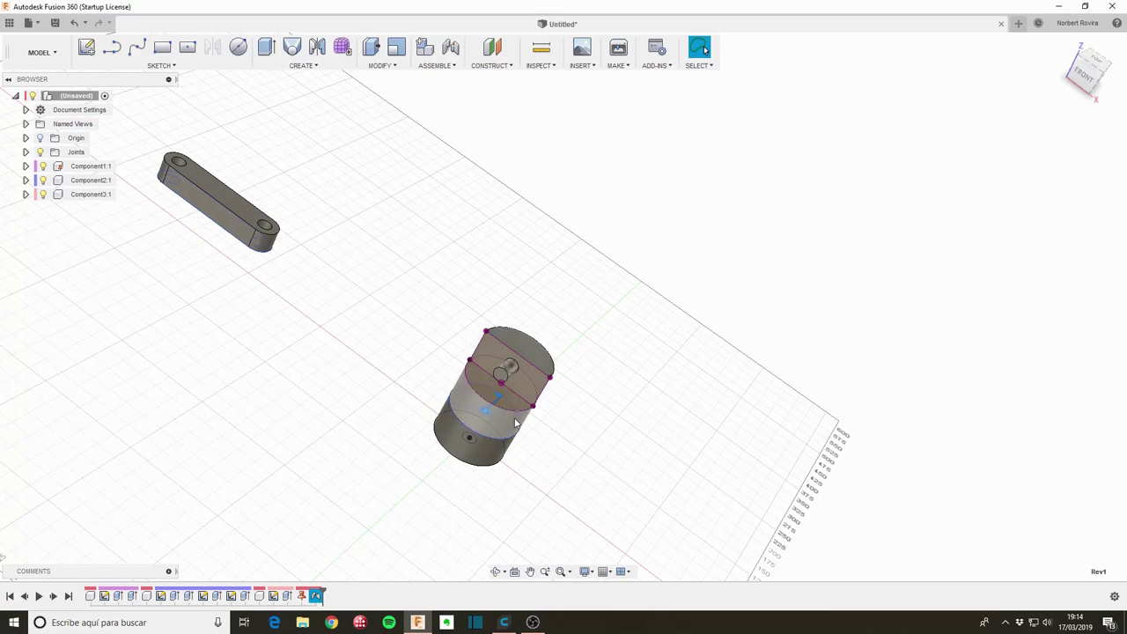
{"action": "left_click", "coordinate": [1084, 78]}
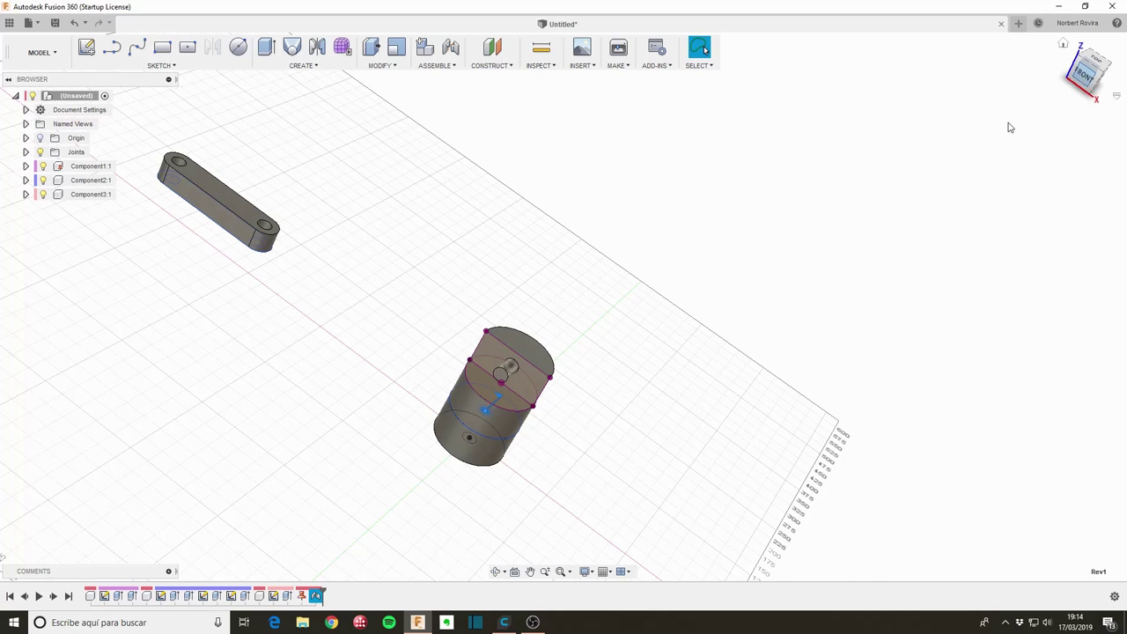
{"action": "mouse_move", "coordinate": [713, 269]}
{"action": "middle_mouse_down", "text": "shift"}
{"action": "mouse_move", "coordinate": [699, 315]}
{"action": "mouse_move", "coordinate": [706, 329]}
{"action": "middle_mouse_up", "text": "shift"}
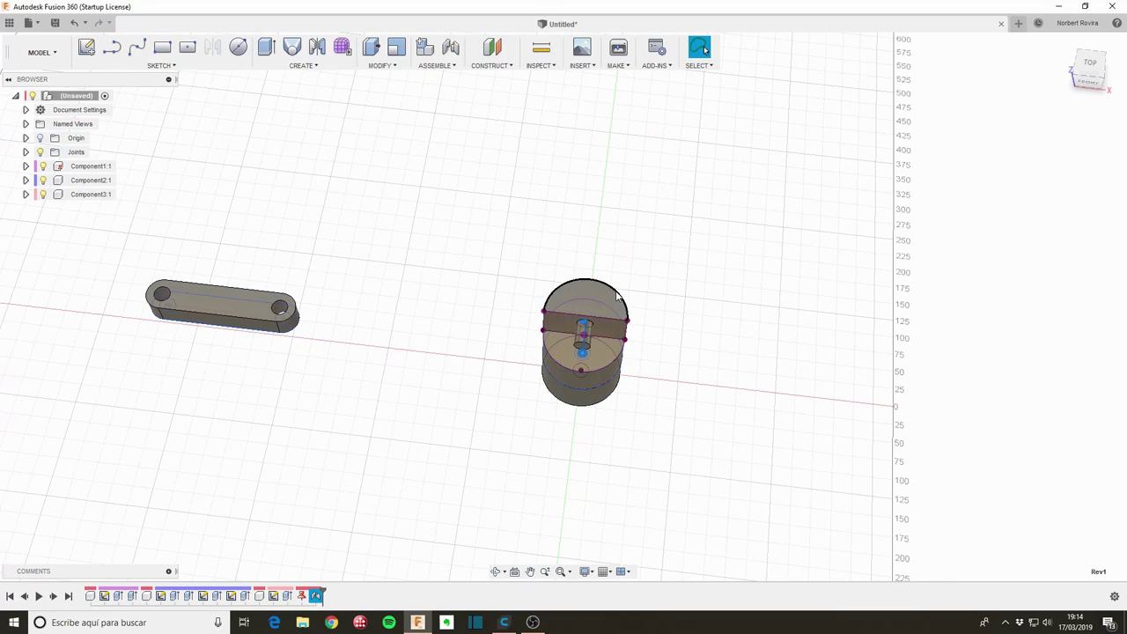
- Drag the slotted disc to test the joint, undo the move, and delete the joint
{"action": "middle_click_drag", "start_coordinate": [592, 288], "coordinate": [620, 304], "text": "shift"}
{"action": "left_click_drag", "start_coordinate": [620, 304], "coordinate": [628, 204]}
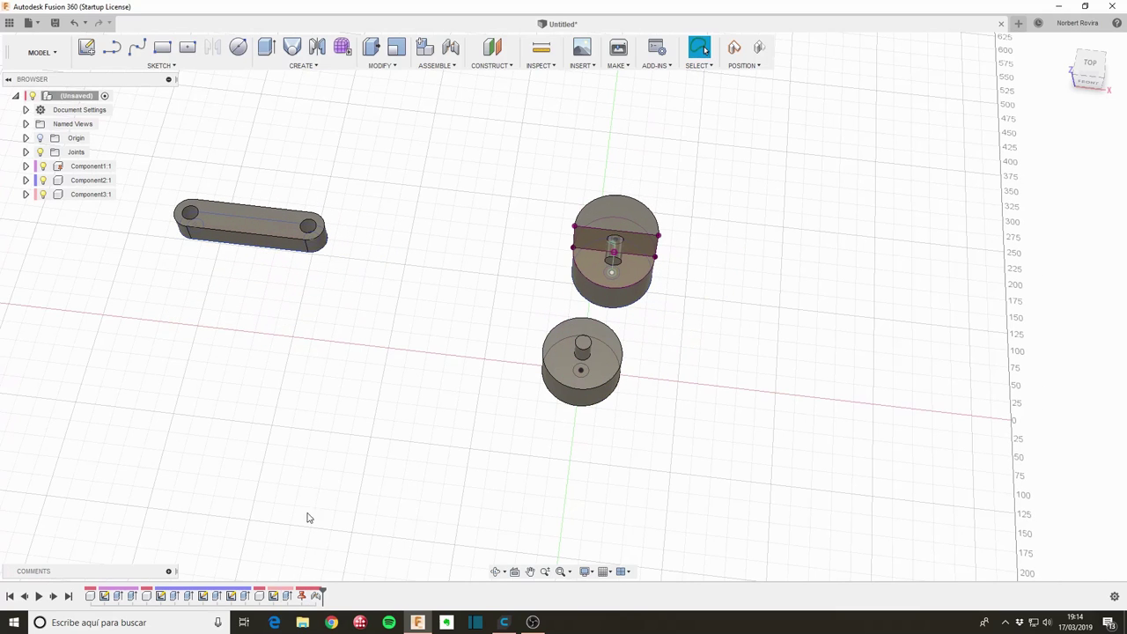
{"action": "left_click", "coordinate": [74, 23]}
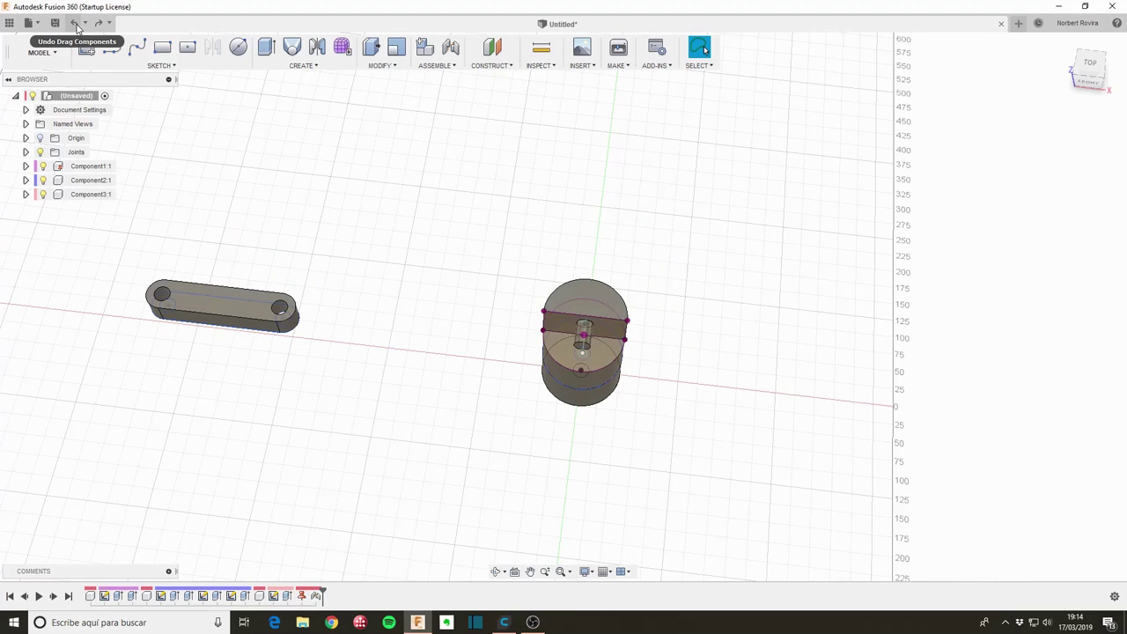
{"action": "right_click", "coordinate": [315, 596]}
{"action": "left_click", "coordinate": [358, 540]}
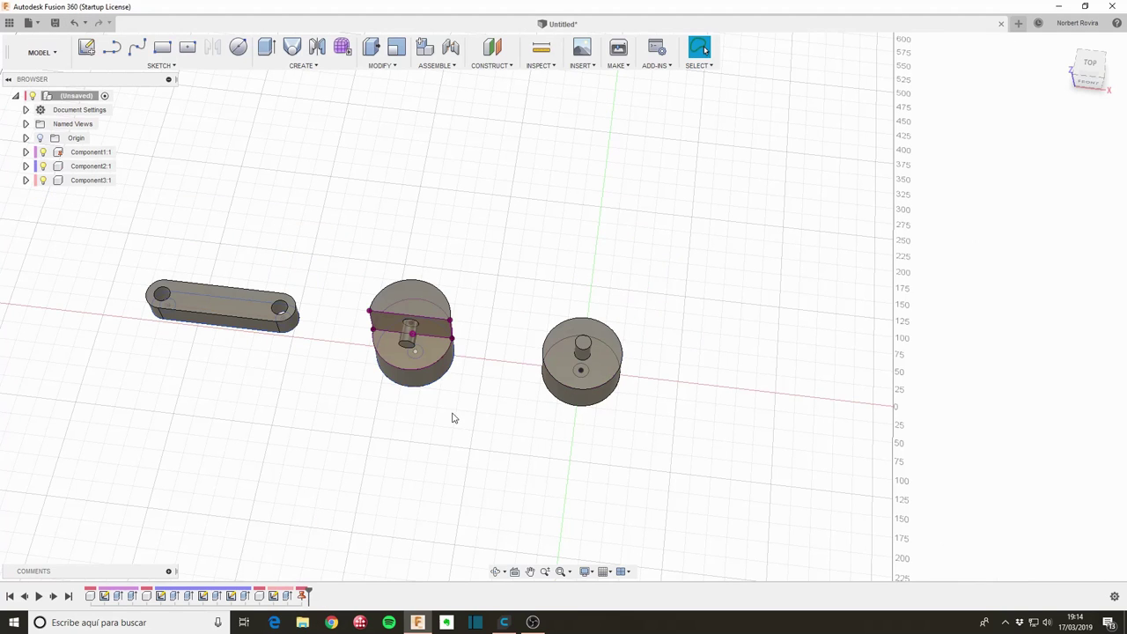
- Nudge the slotted disc and link bar, then undo the link bar move
{"action": "middle_click_drag", "start_coordinate": [402, 455], "coordinate": [414, 403], "text": "shift"}
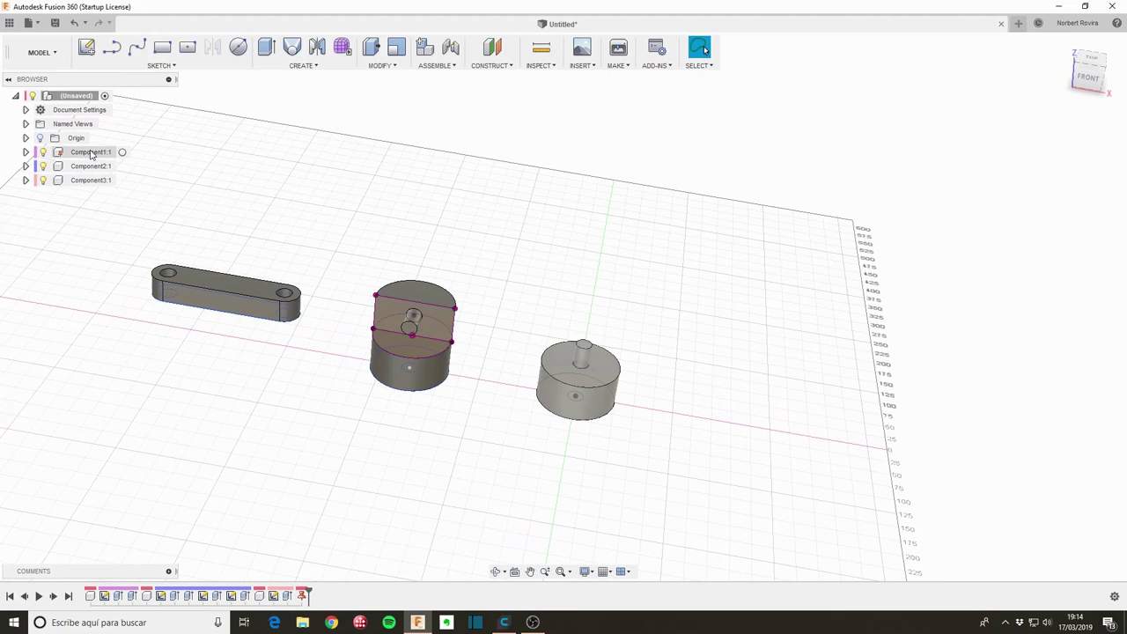
{"action": "left_click_drag", "start_coordinate": [447, 382], "coordinate": [442, 384]}
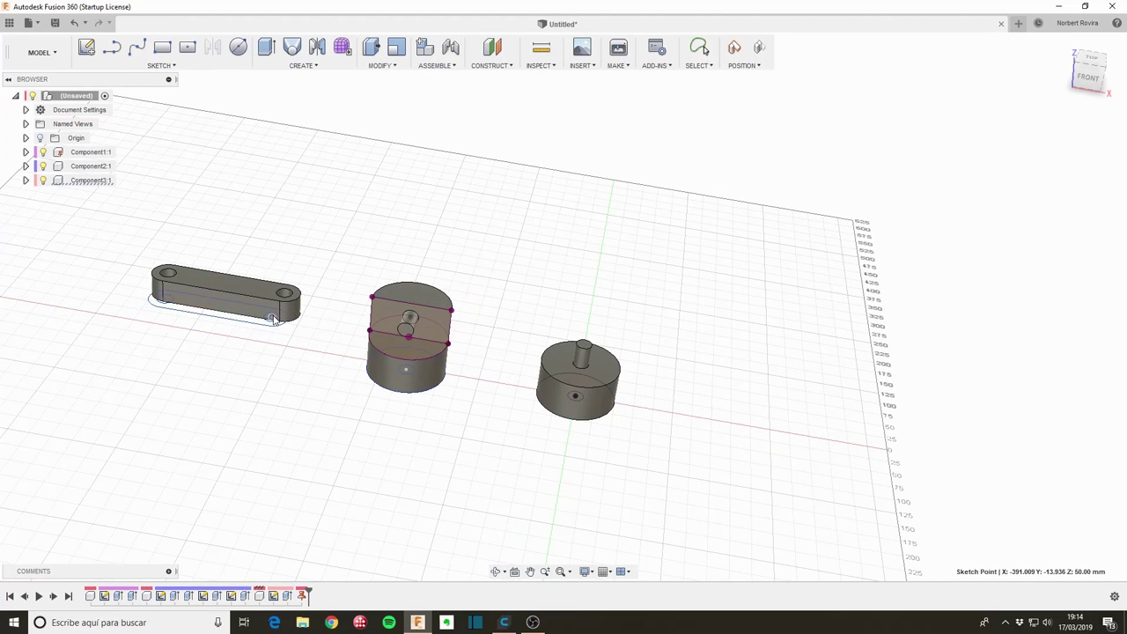
{"action": "left_click_drag", "start_coordinate": [260, 327], "coordinate": [265, 287]}
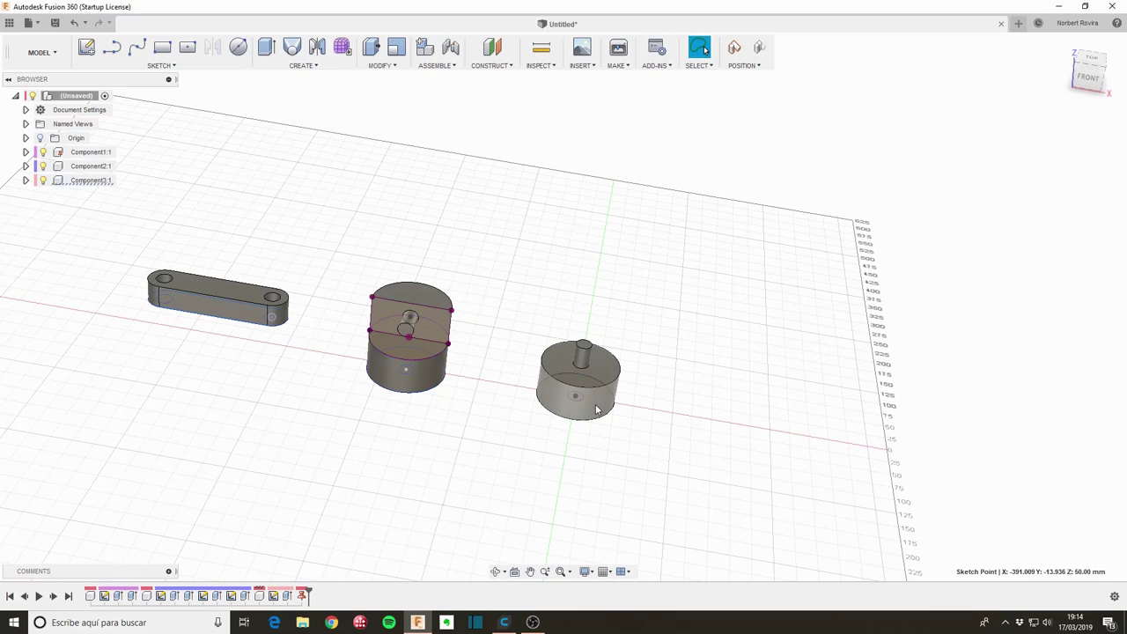
{"action": "left_click", "coordinate": [81, 27]}
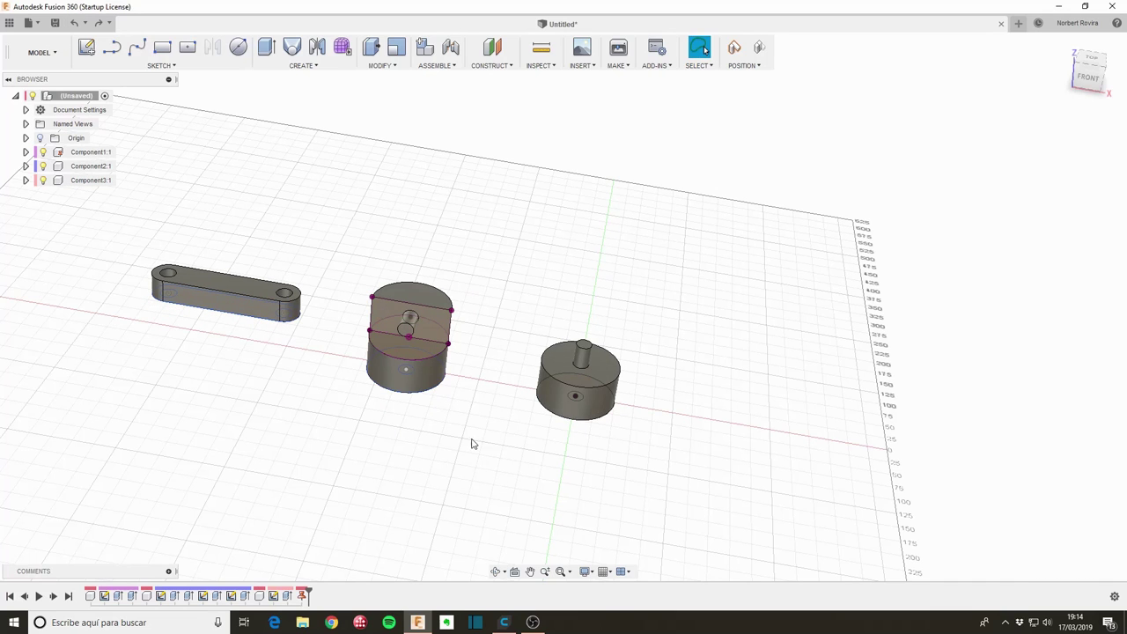
- Start a new joint with the middle cylinder's base centre as the first point
{"action": "middle_click_drag", "start_coordinate": [414, 445], "coordinate": [441, 418], "text": "shift"}
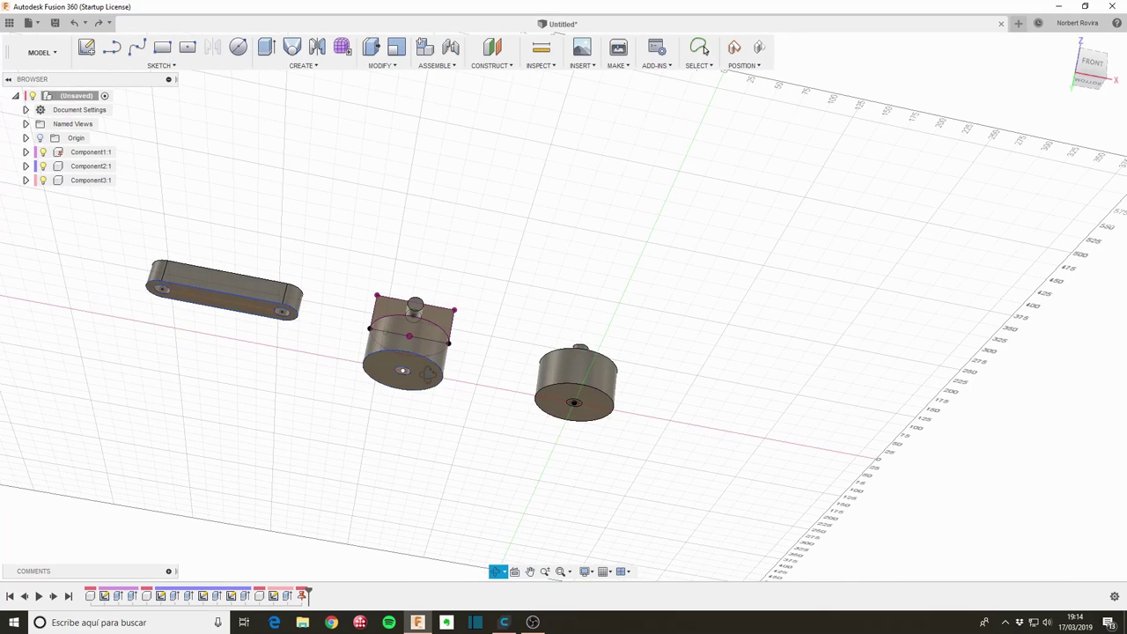
{"action": "key", "text": "m"}
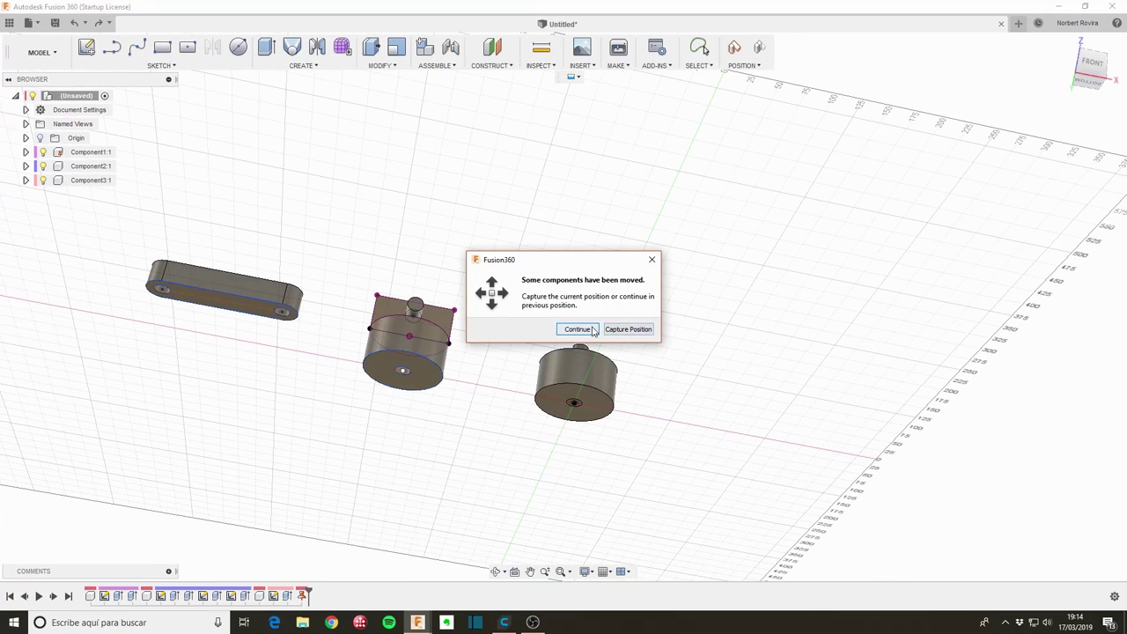
{"action": "left_click", "coordinate": [629, 330]}
{"action": "left_click", "coordinate": [406, 373]}
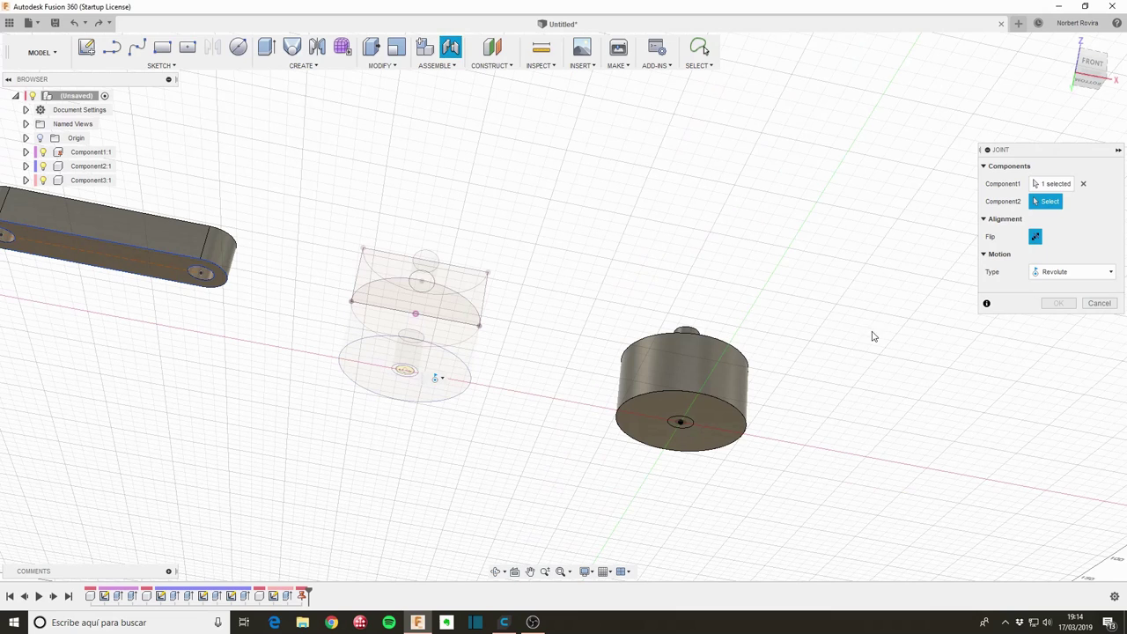
- Joint the middle cylinder to the right disc's pin base, test it, then undo the test move
{"action": "middle_click_drag", "start_coordinate": [870, 335], "coordinate": [813, 390], "text": "shift"}
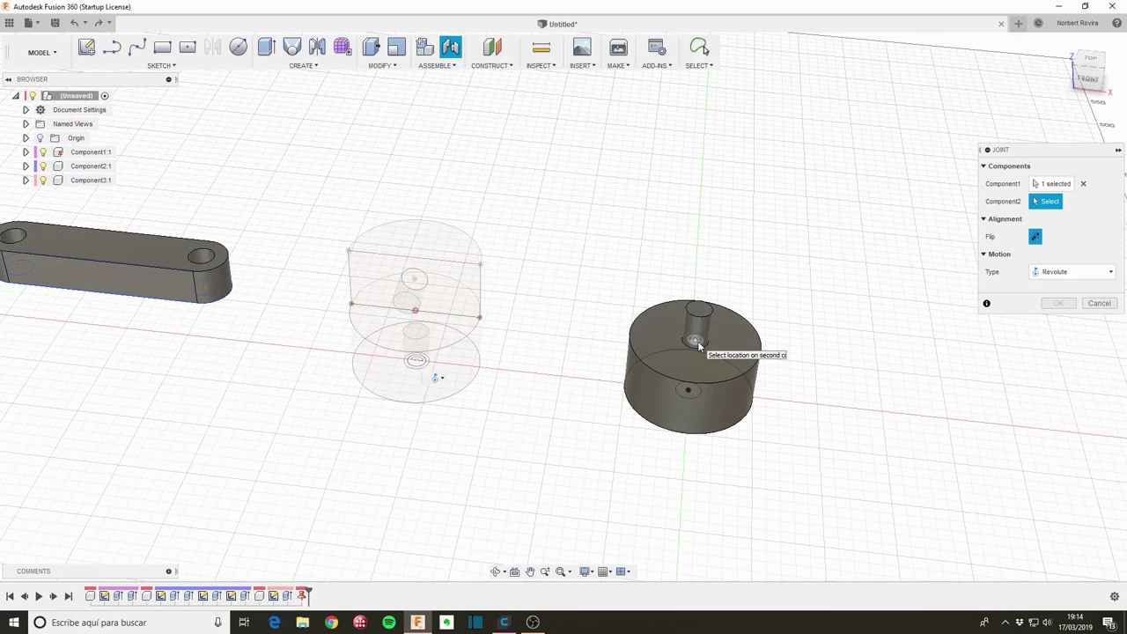
{"action": "left_click", "coordinate": [696, 343]}
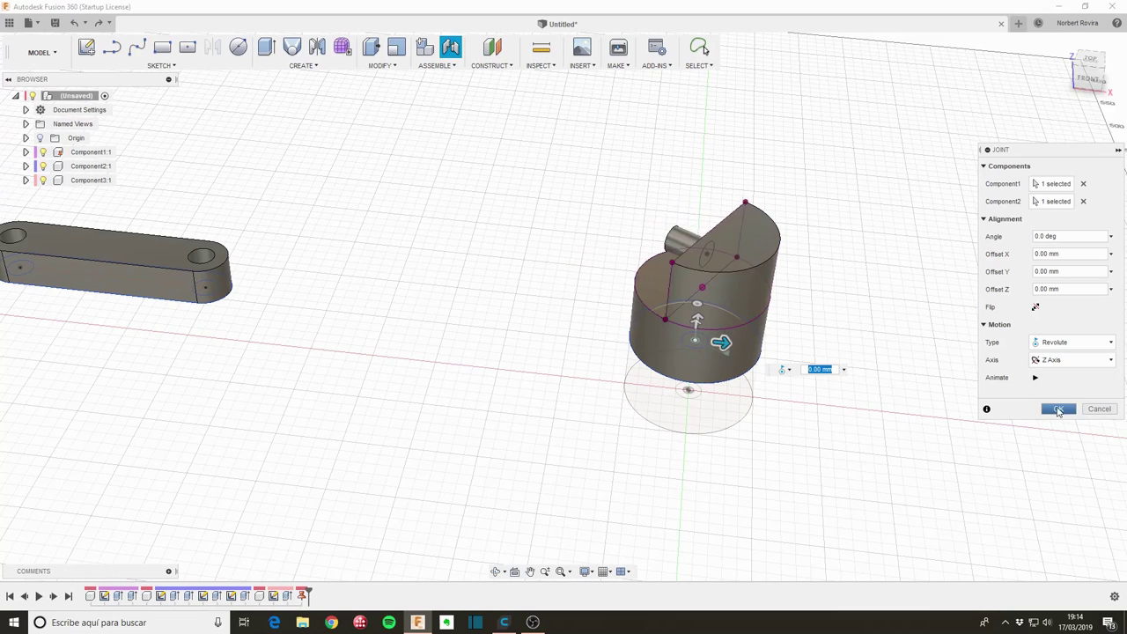
{"action": "left_click", "coordinate": [1059, 410]}
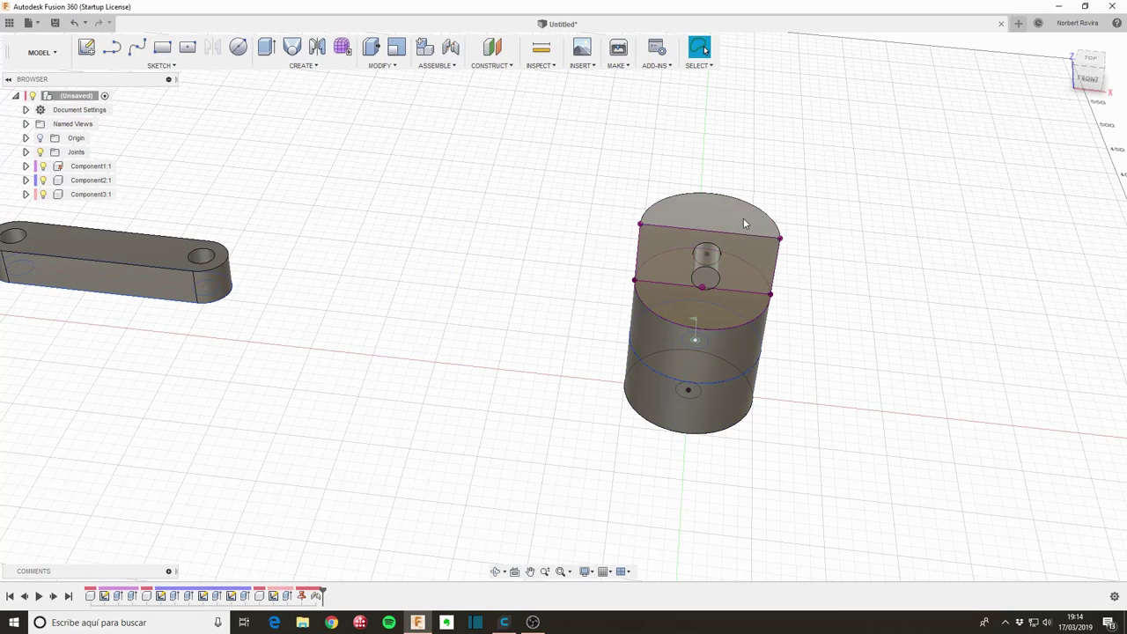
{"action": "mouse_move", "coordinate": [743, 218]}
{"action": "left_mouse_down"}
{"action": "mouse_move", "coordinate": [818, 136]}
{"action": "mouse_move", "coordinate": [748, 199]}
{"action": "mouse_move", "coordinate": [745, 225]}
{"action": "mouse_move", "coordinate": [753, 179]}
{"action": "mouse_move", "coordinate": [713, 270]}
{"action": "left_mouse_up"}
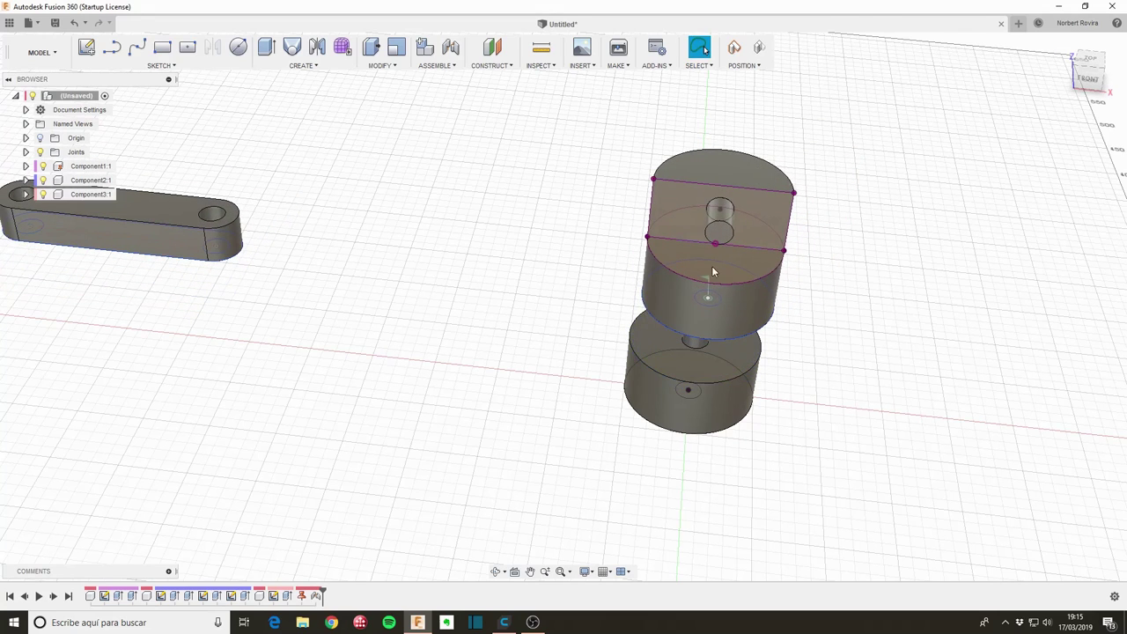
{"action": "left_click", "coordinate": [74, 22]}
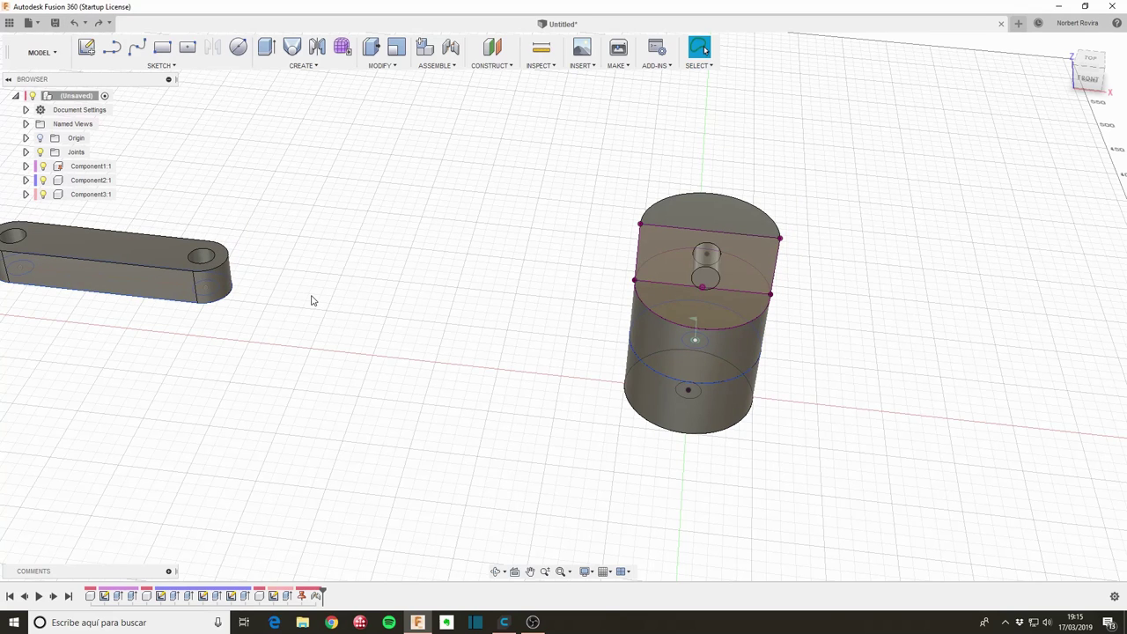
{"action": "left_click", "coordinate": [97, 196]}
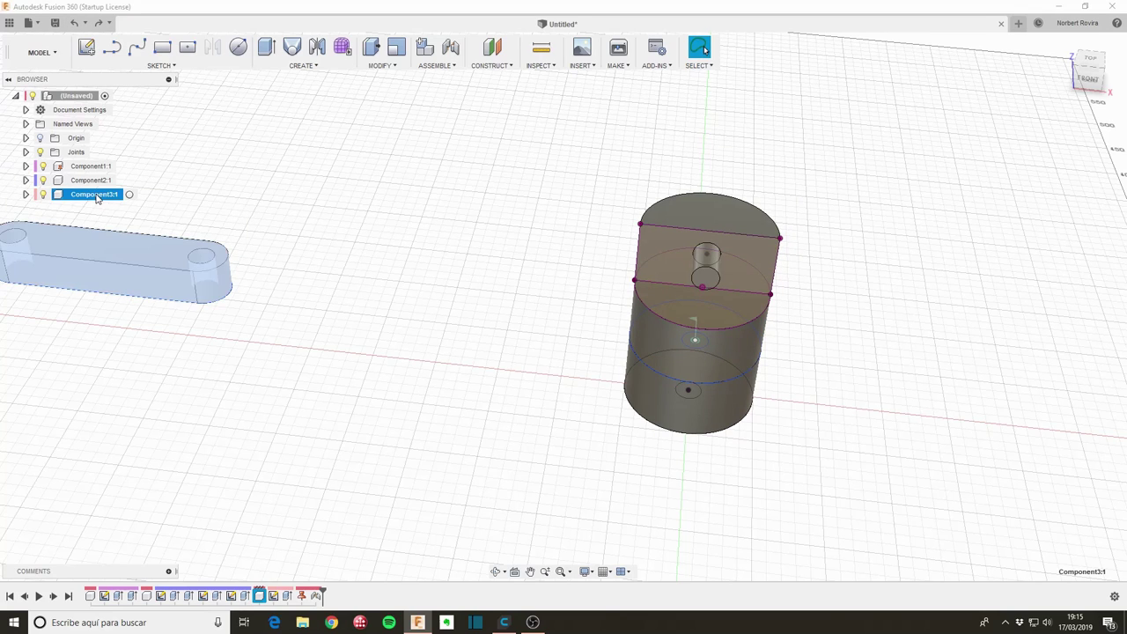
{"action": "left_click", "coordinate": [351, 339]}
{"action": "scroll", "coordinate": [309, 547], "scroll_direction": "down", "scroll_amount": 2}
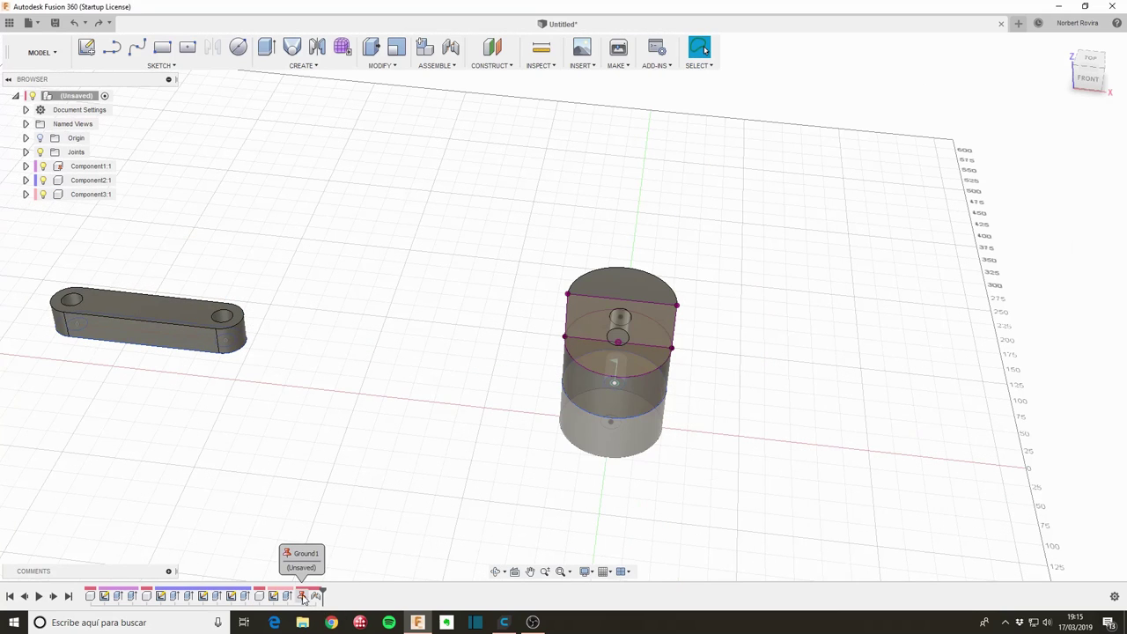
{"action": "middle_click_drag", "start_coordinate": [301, 377], "coordinate": [344, 380]}
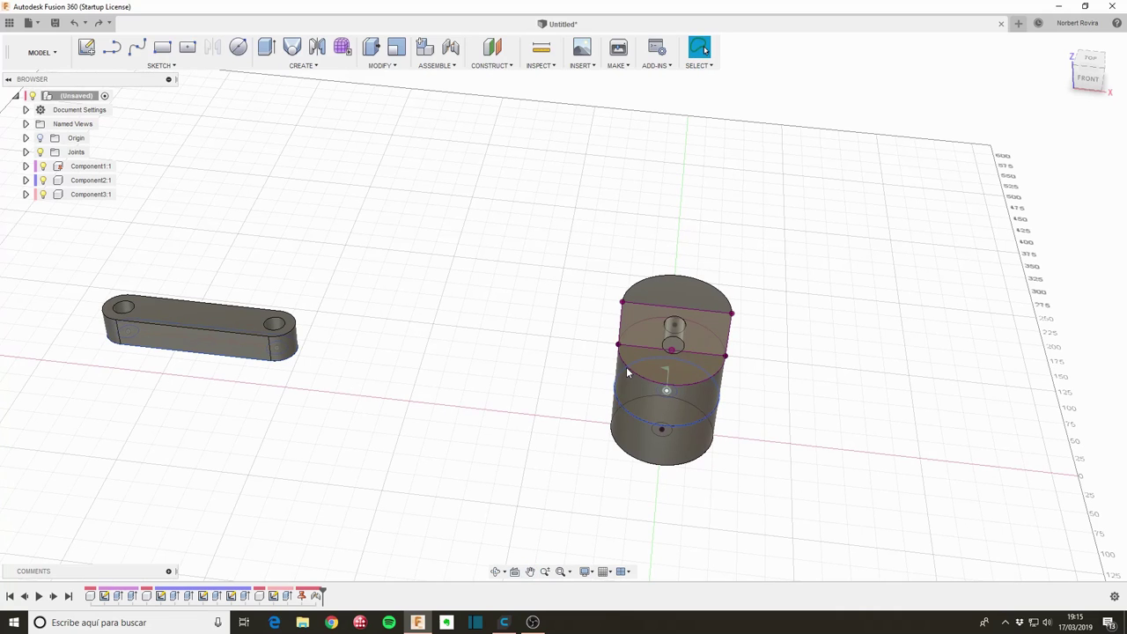
{"action": "left_click_drag", "start_coordinate": [247, 321], "coordinate": [412, 180]}
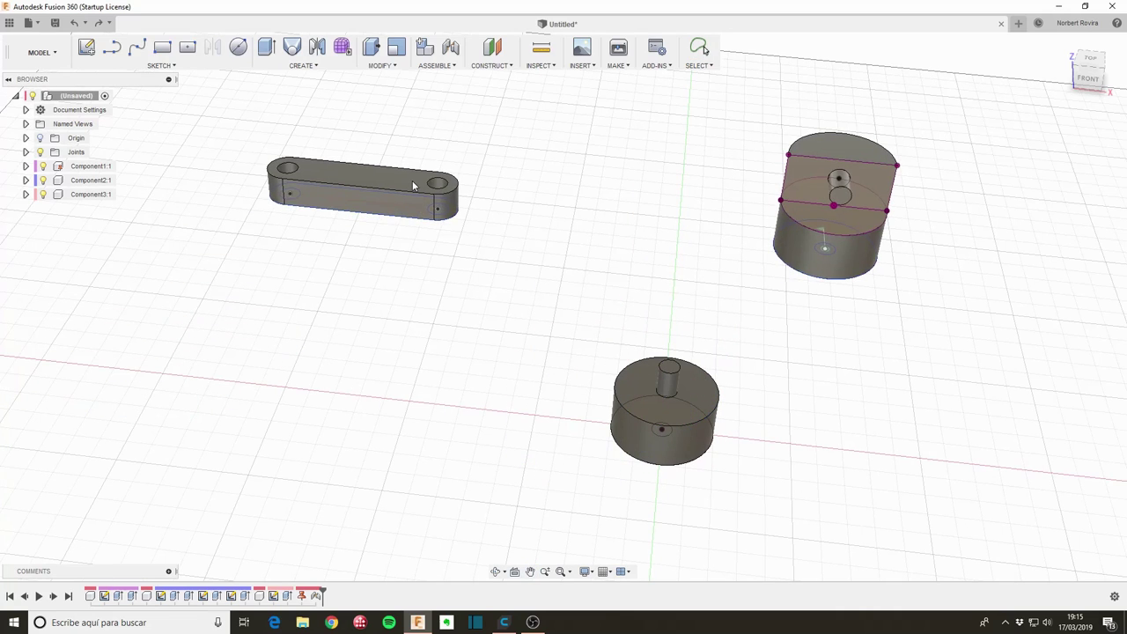
{"action": "left_click_drag", "start_coordinate": [412, 180], "coordinate": [388, 237]}
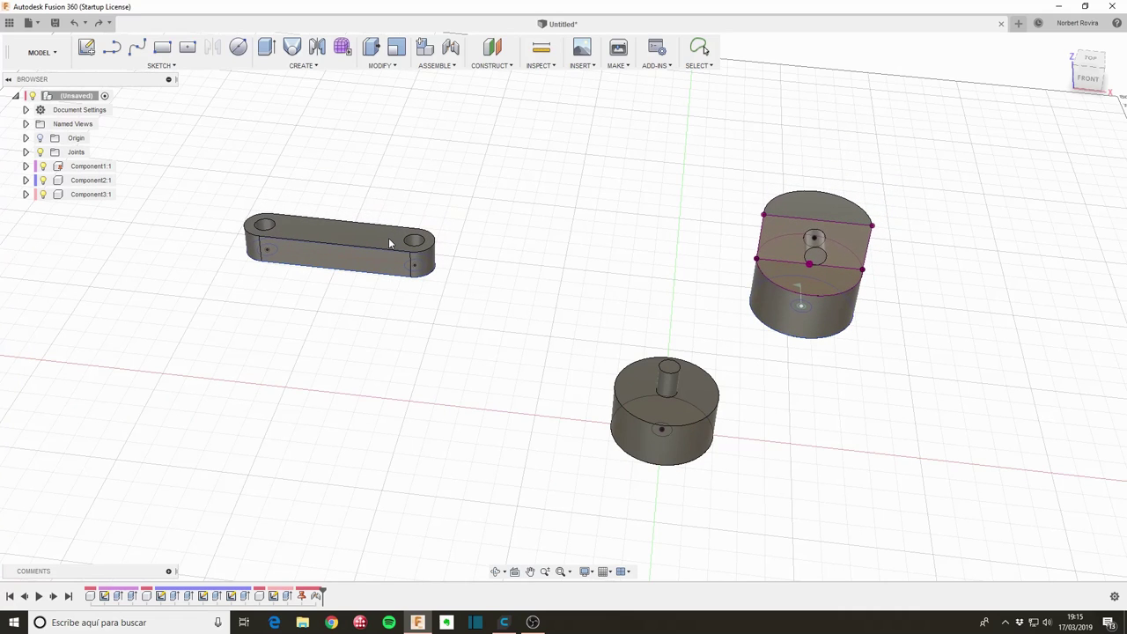
{"action": "left_click_drag", "start_coordinate": [390, 244], "coordinate": [382, 248]}
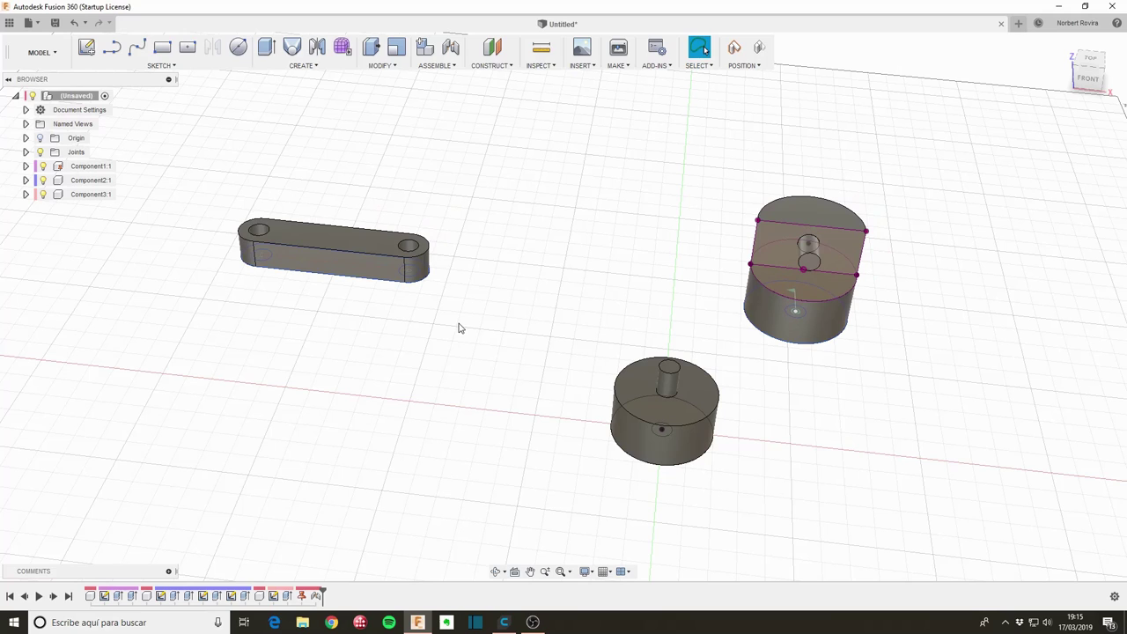
{"action": "left_click", "coordinate": [78, 24]}
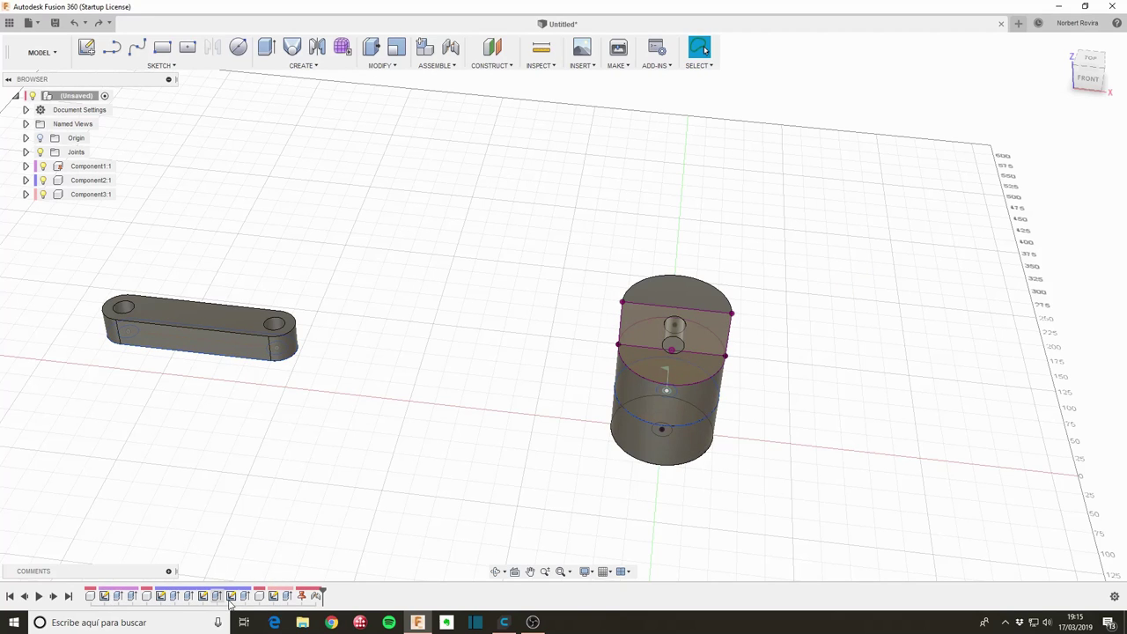
- Delete the latest revolute joint from the timeline
{"action": "left_click", "coordinate": [266, 600]}
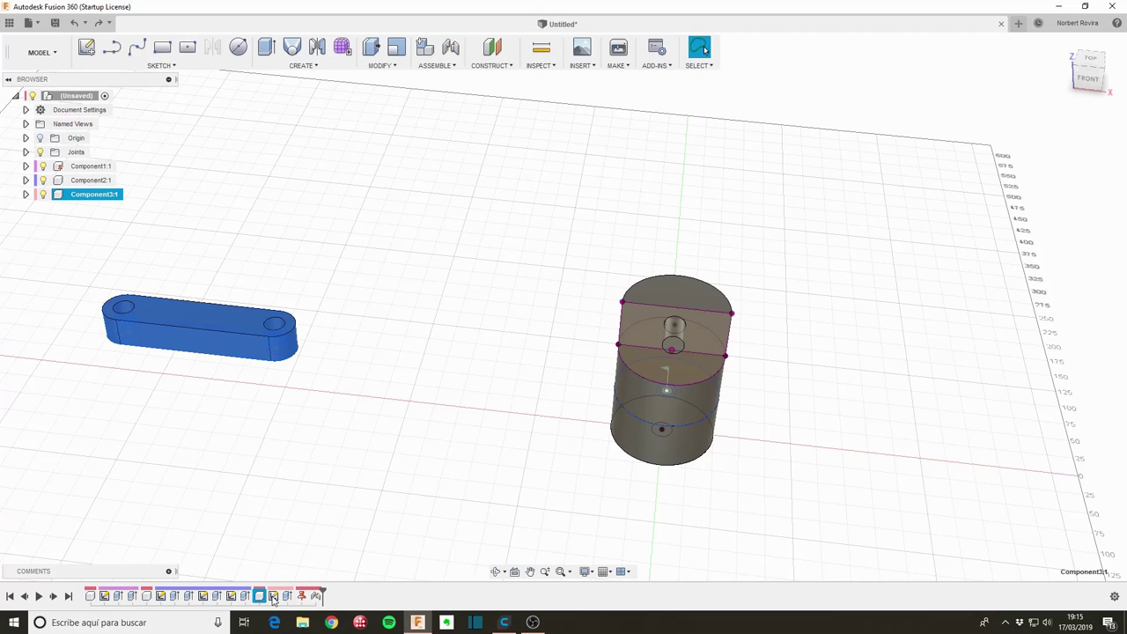
{"action": "right_click", "coordinate": [316, 596]}
{"action": "left_click", "coordinate": [371, 532]}
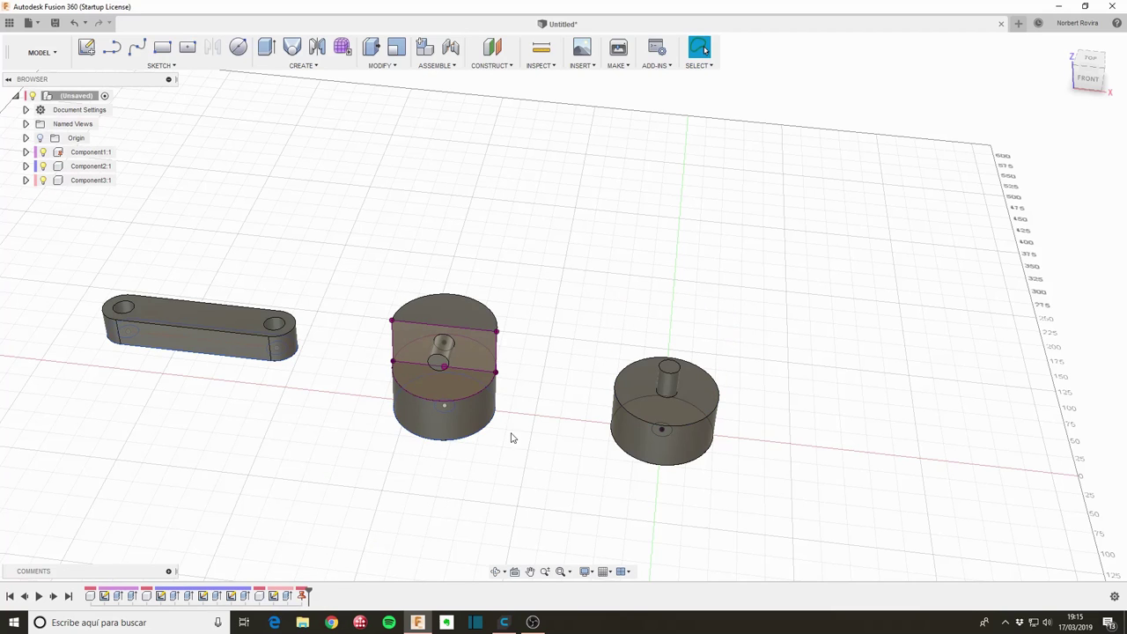
- Shift the link bar slightly to a new spot beside the other parts
{"action": "middle_click_drag", "start_coordinate": [512, 437], "coordinate": [515, 397], "text": "shift"}
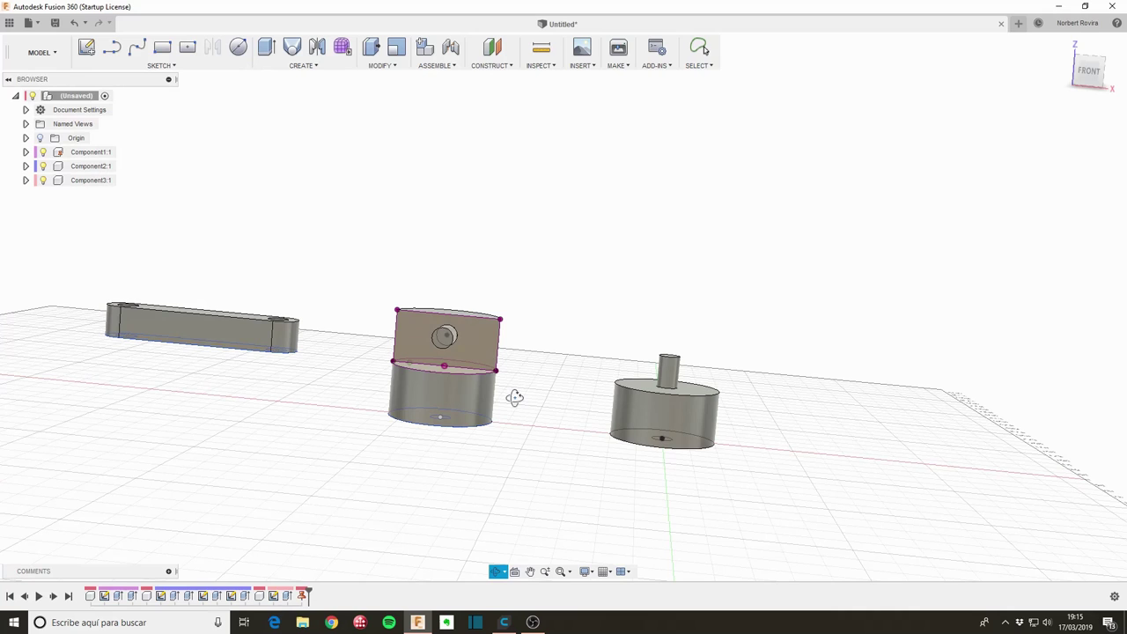
{"action": "middle_click_drag", "start_coordinate": [515, 397], "coordinate": [520, 410], "text": "shift"}
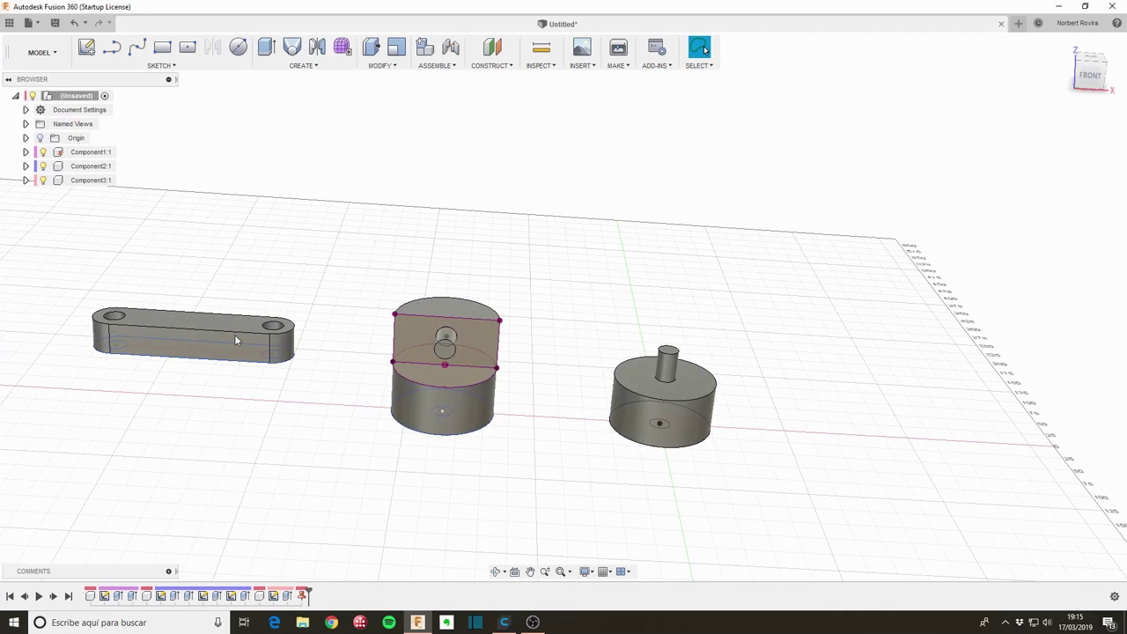
{"action": "left_click_drag", "start_coordinate": [235, 336], "coordinate": [218, 324]}
{"action": "mouse_move", "coordinate": [537, 266]}
{"action": "middle_mouse_down", "text": "shift"}
{"action": "mouse_move", "coordinate": [573, 267]}
{"action": "mouse_move", "coordinate": [568, 288]}
{"action": "middle_mouse_up", "text": "shift"}
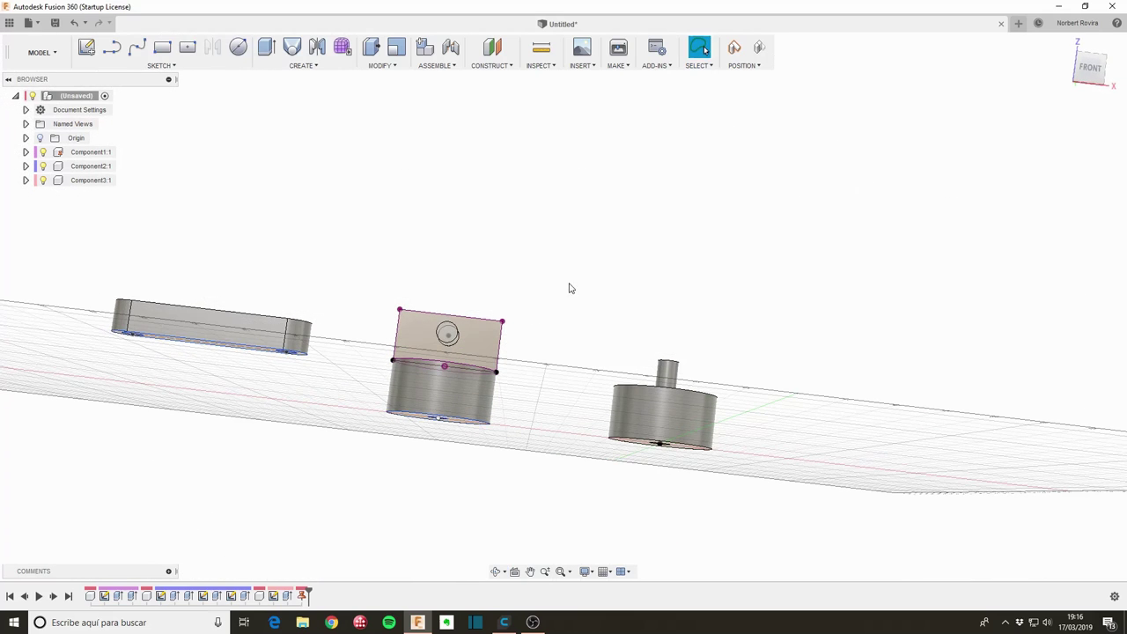
- Start a new joint, picking the middle cylinder's base centre as the first point
{"action": "key", "text": "j"}
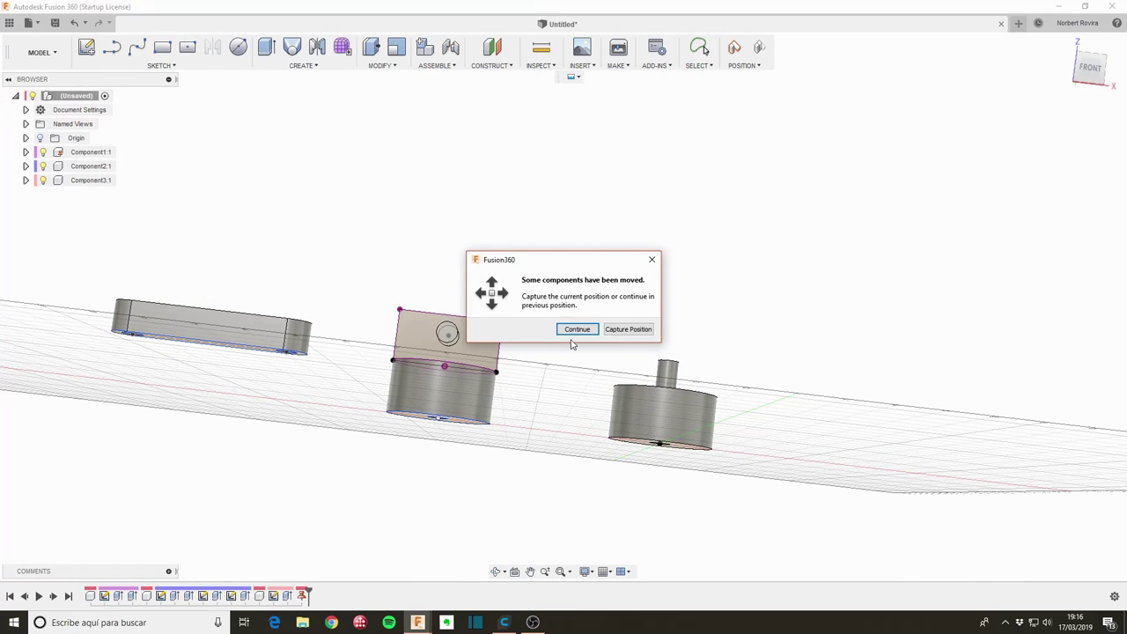
{"action": "left_click", "coordinate": [575, 331]}
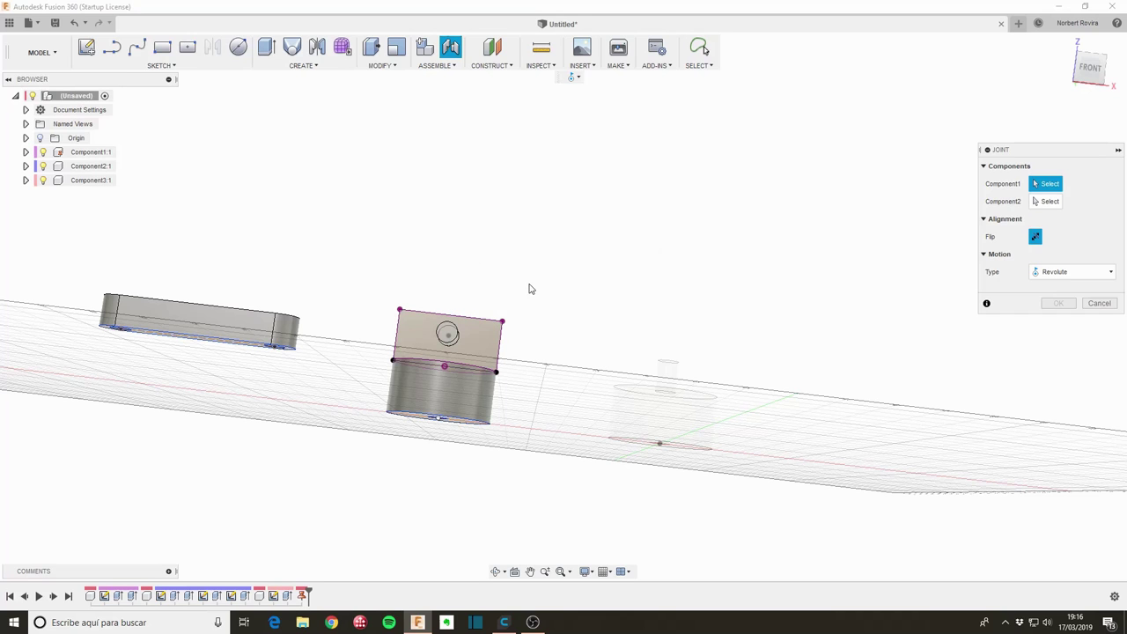
{"action": "middle_click_drag", "start_coordinate": [557, 482], "coordinate": [570, 433], "text": "shift"}
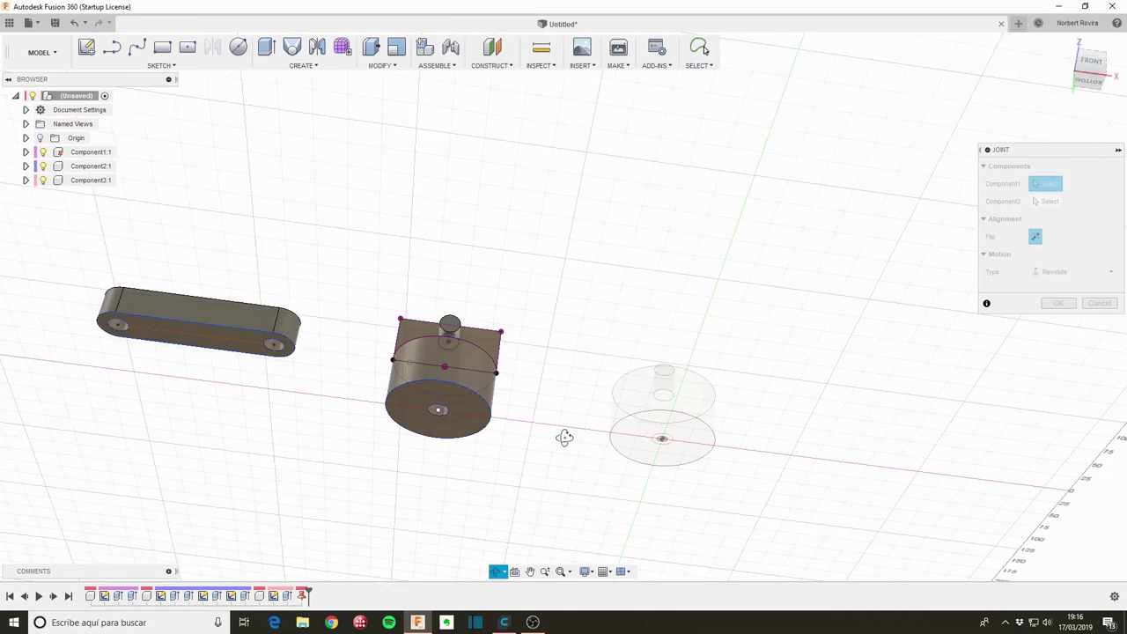
{"action": "left_click", "coordinate": [442, 407]}
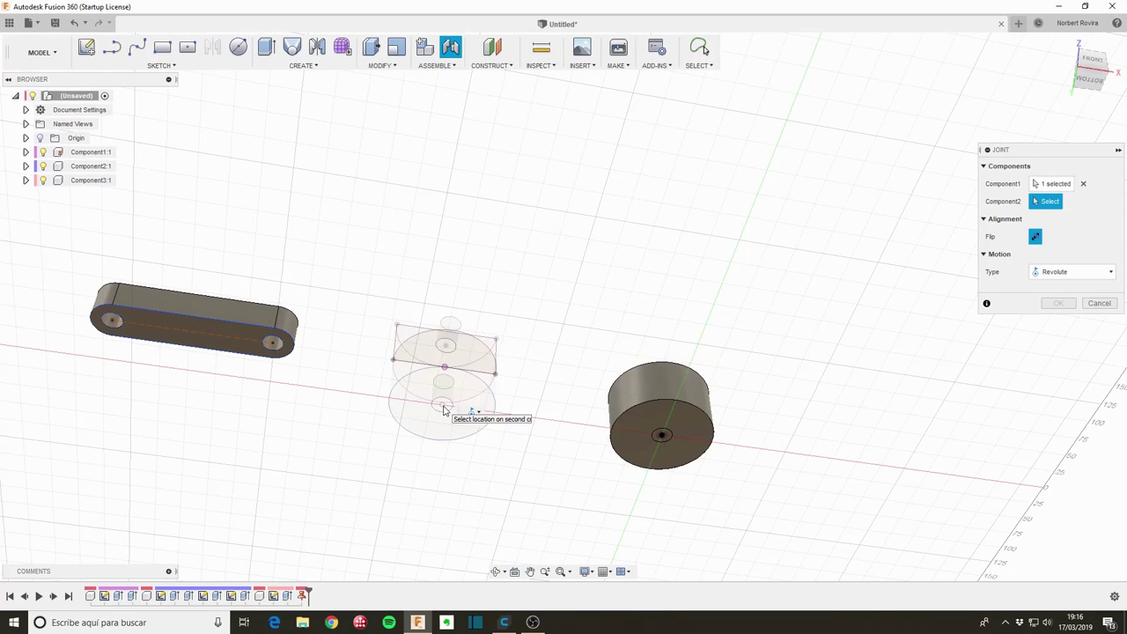
- Pick the right disc's pin base as the second point and commit the Z-axis revolute joint
{"action": "mouse_move", "coordinate": [635, 308]}
{"action": "middle_mouse_down", "text": "shift"}
{"action": "mouse_move", "coordinate": [611, 344]}
{"action": "mouse_move", "coordinate": [607, 381]}
{"action": "middle_mouse_up", "text": "shift"}
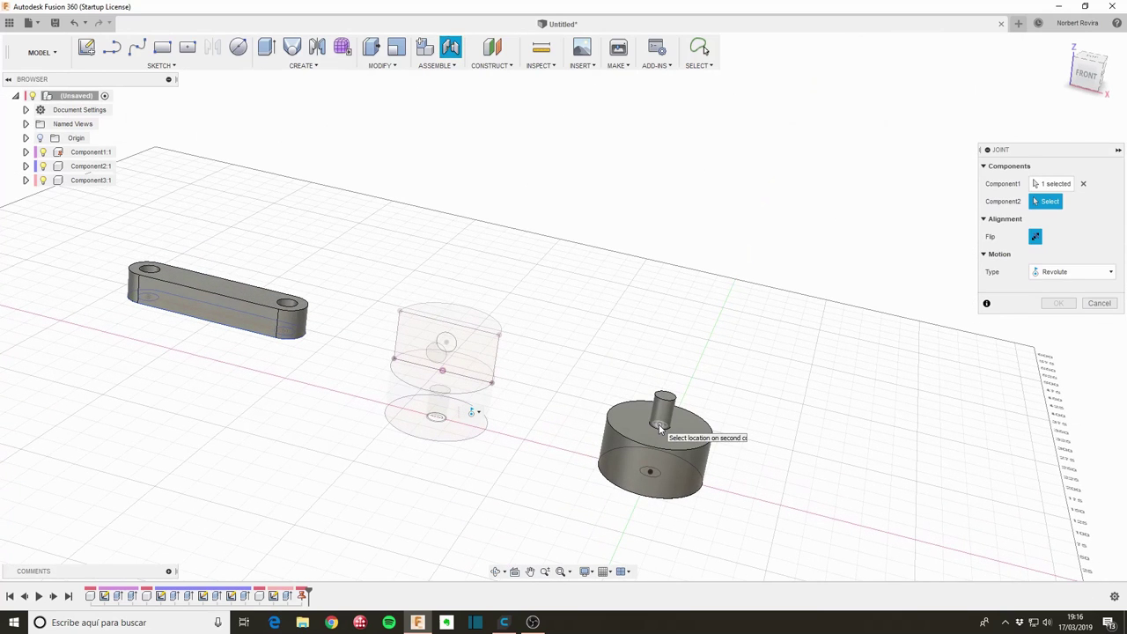
{"action": "middle_click_drag", "start_coordinate": [711, 402], "coordinate": [662, 442], "text": "shift"}
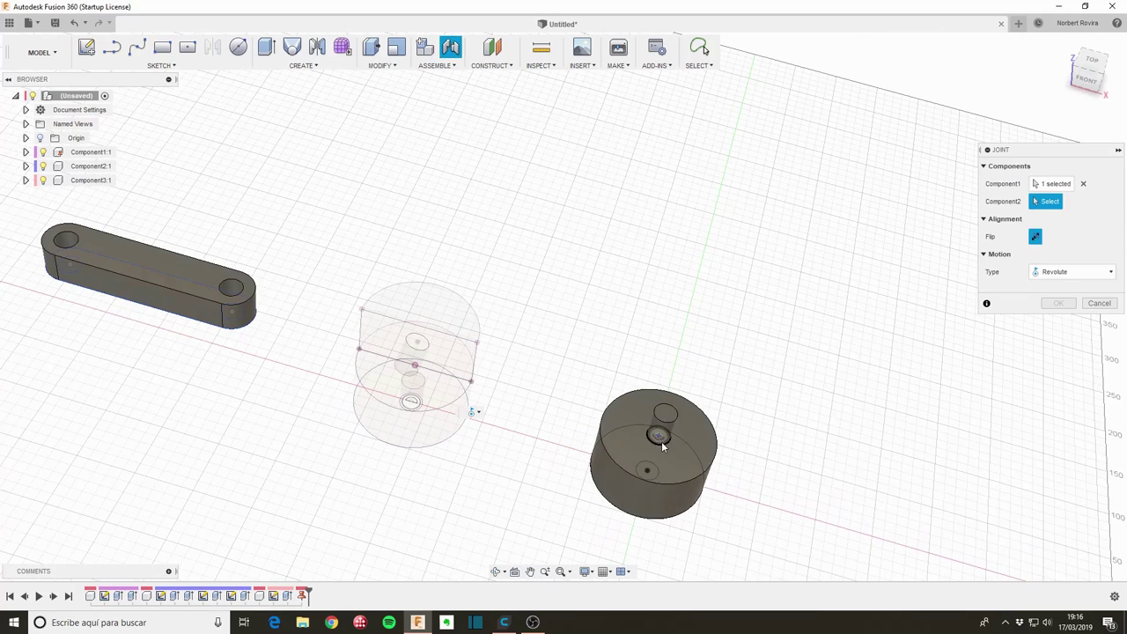
{"action": "left_click", "coordinate": [659, 441]}
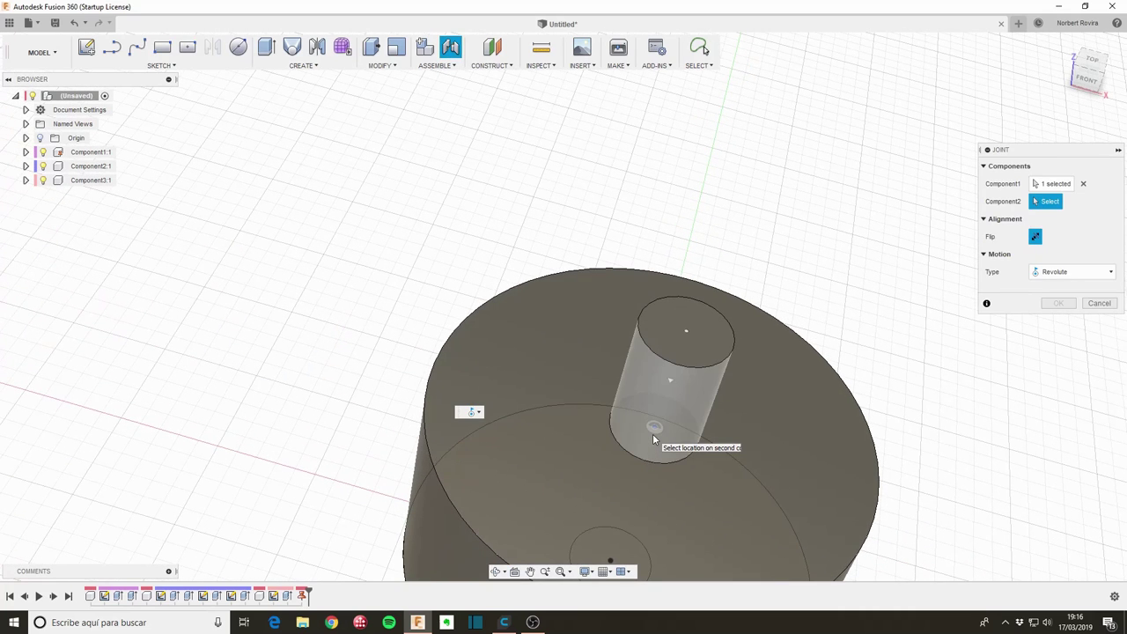
{"action": "left_click", "coordinate": [652, 434]}
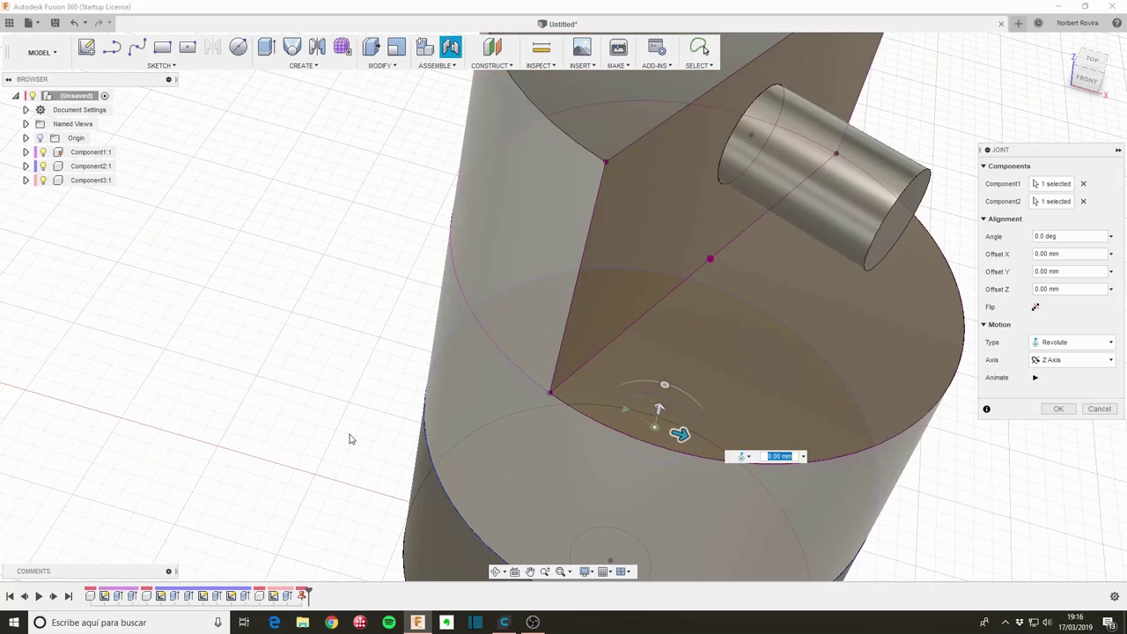
{"action": "scroll", "coordinate": [302, 440], "scroll_direction": "down", "scroll_amount": 5}
{"action": "scroll", "coordinate": [276, 432], "scroll_direction": "down", "scroll_amount": 5}
{"action": "mouse_move", "coordinate": [254, 402]}
{"action": "middle_mouse_down"}
{"action": "mouse_move", "coordinate": [531, 382]}
{"action": "mouse_move", "coordinate": [505, 417]}
{"action": "middle_mouse_up"}
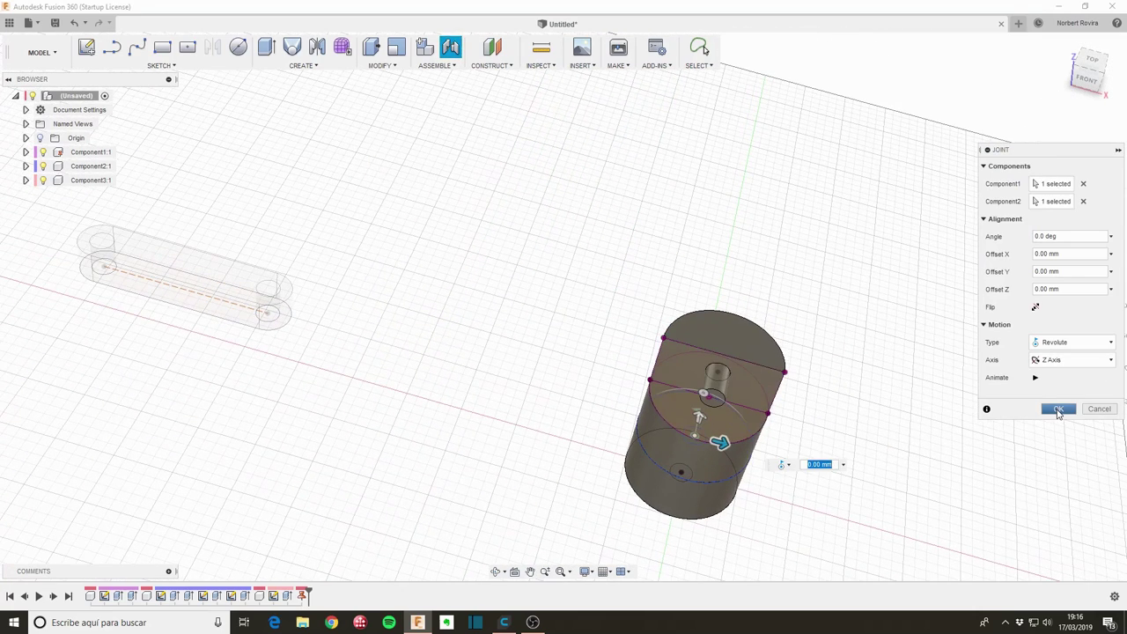
{"action": "left_click", "coordinate": [1058, 411]}
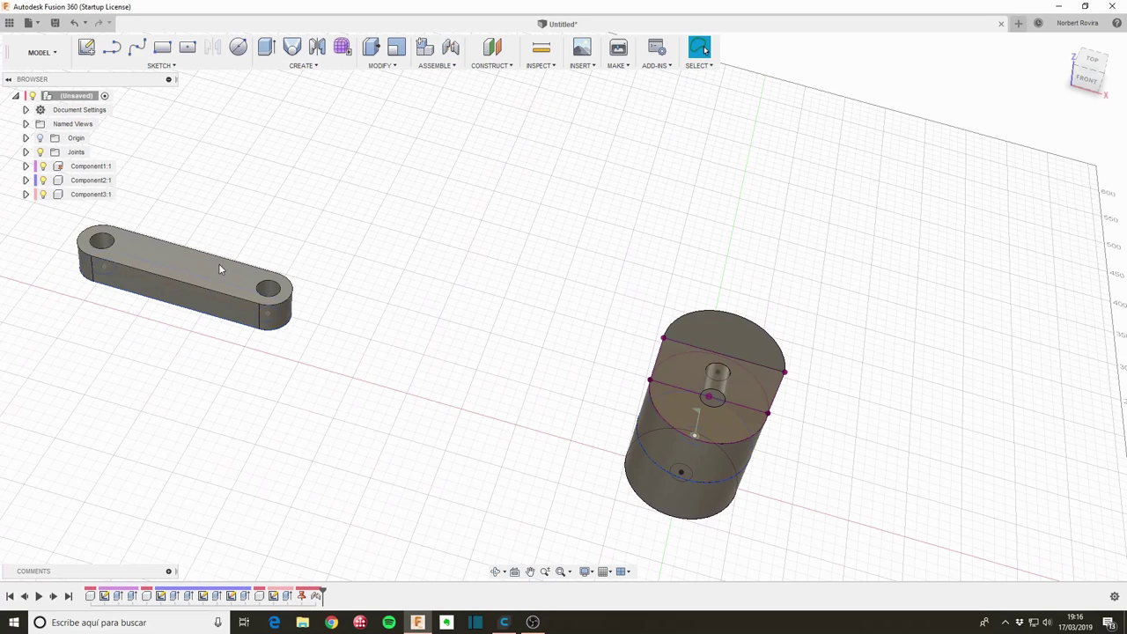
- Move the link bar to the cylinder and joint its end hole to the cylinder's hole
{"action": "left_click_drag", "start_coordinate": [218, 263], "coordinate": [397, 323]}
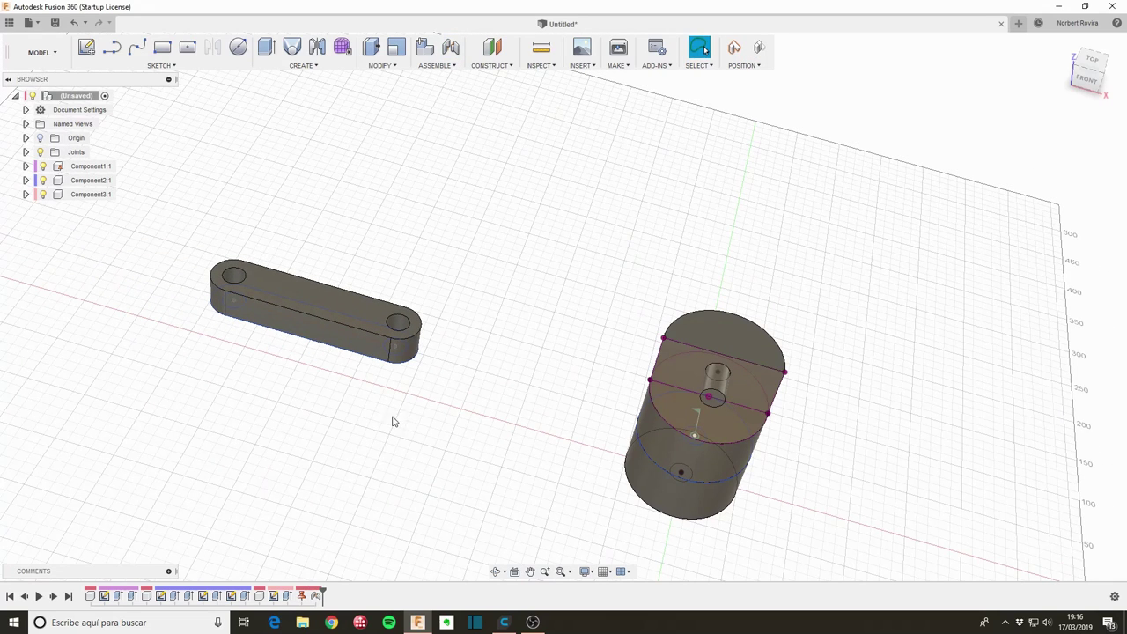
{"action": "key", "text": "j"}
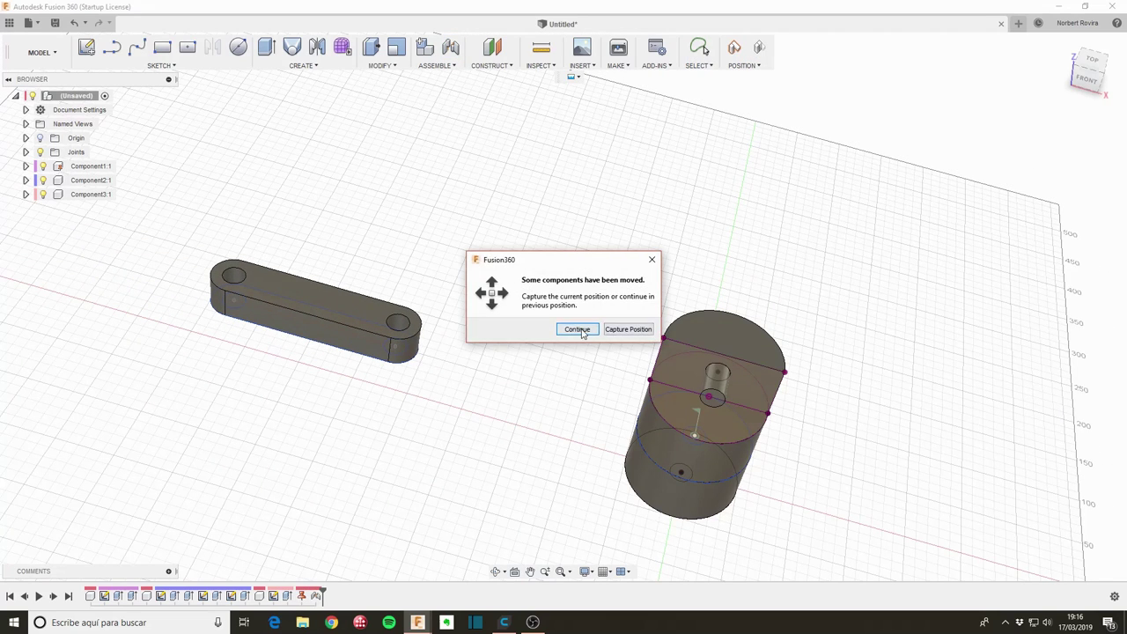
{"action": "left_click", "coordinate": [580, 331]}
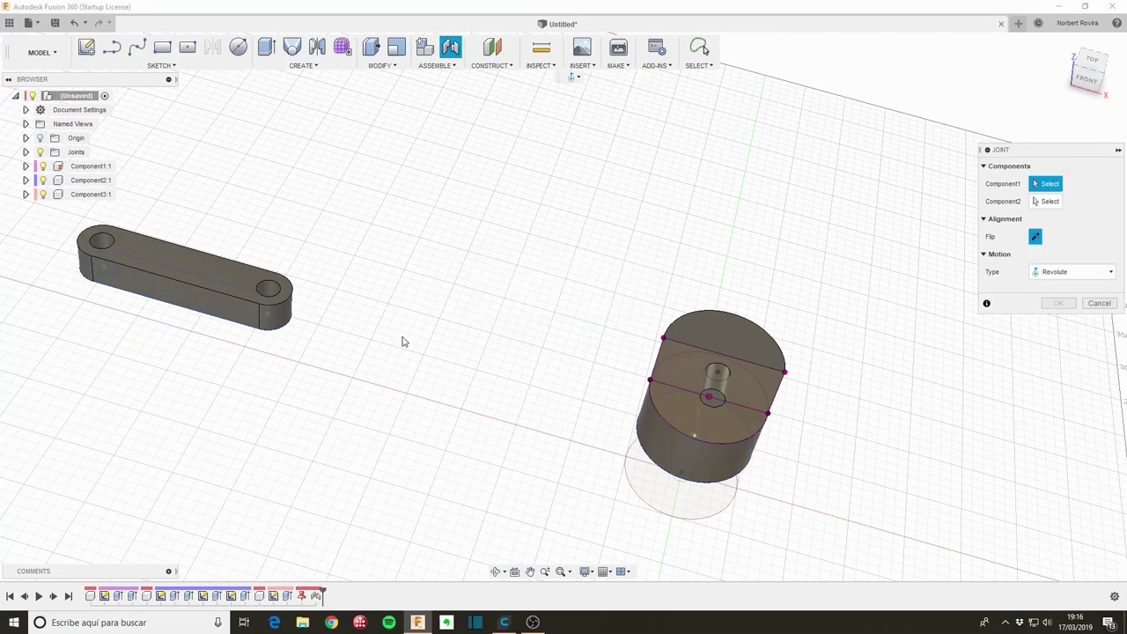
{"action": "left_click", "coordinate": [269, 293]}
{"action": "left_click", "coordinate": [722, 374]}
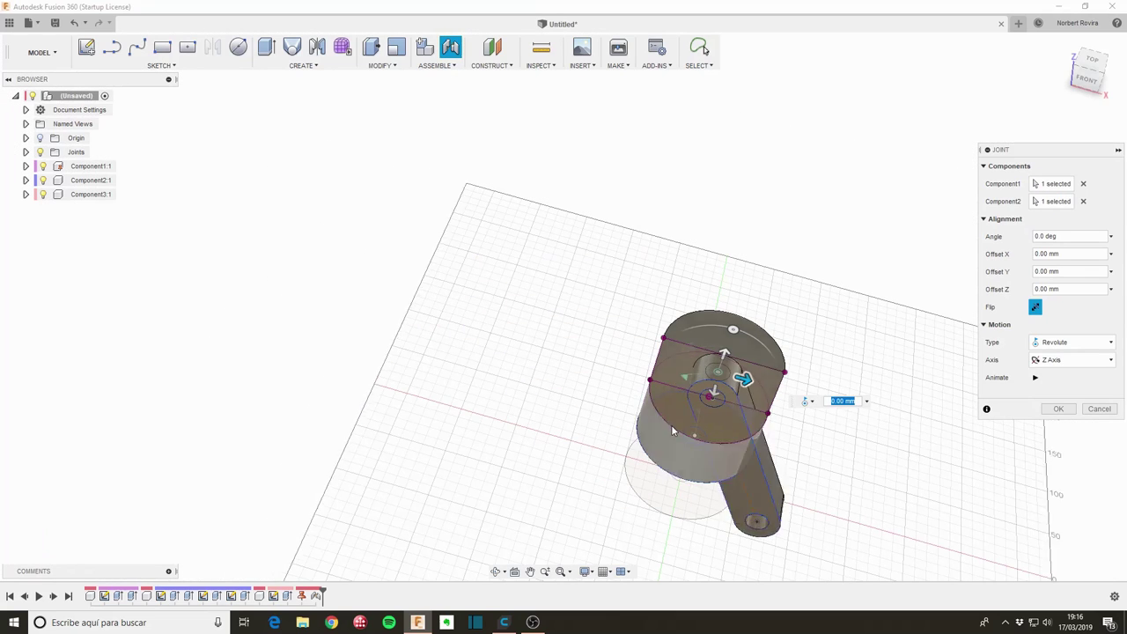
{"action": "middle_click_drag", "start_coordinate": [850, 304], "coordinate": [619, 285]}
{"action": "left_click", "coordinate": [1057, 409]}
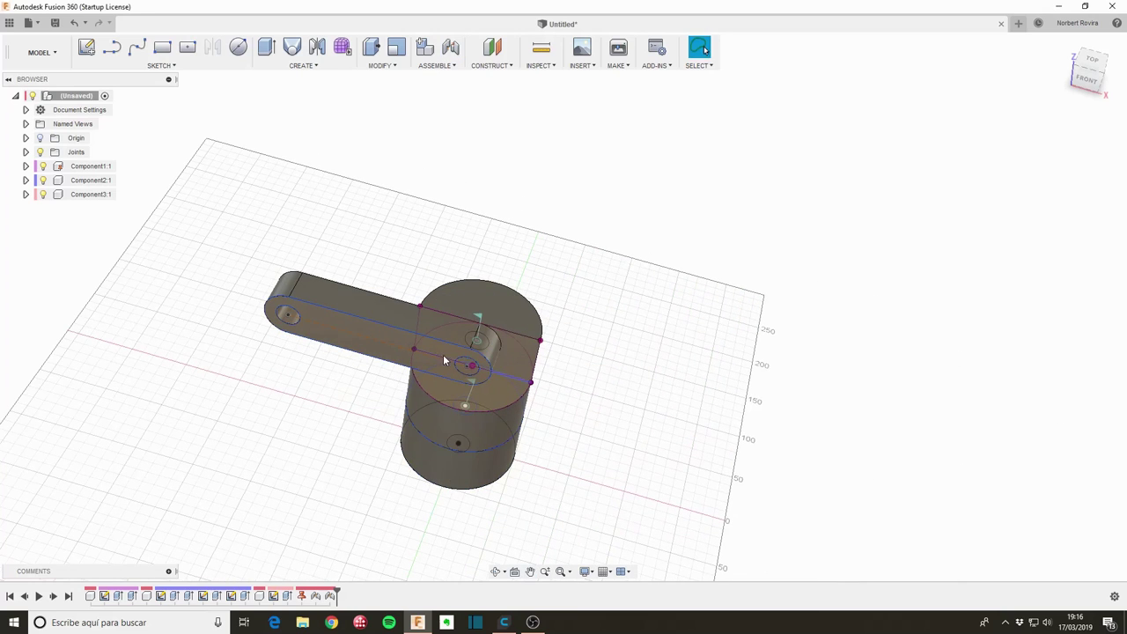
- Copy Component2 and paste it into the root, offset 217.533 mm to the right
{"action": "left_click", "coordinate": [103, 179]}
{"action": "right_click", "coordinate": [108, 181]}
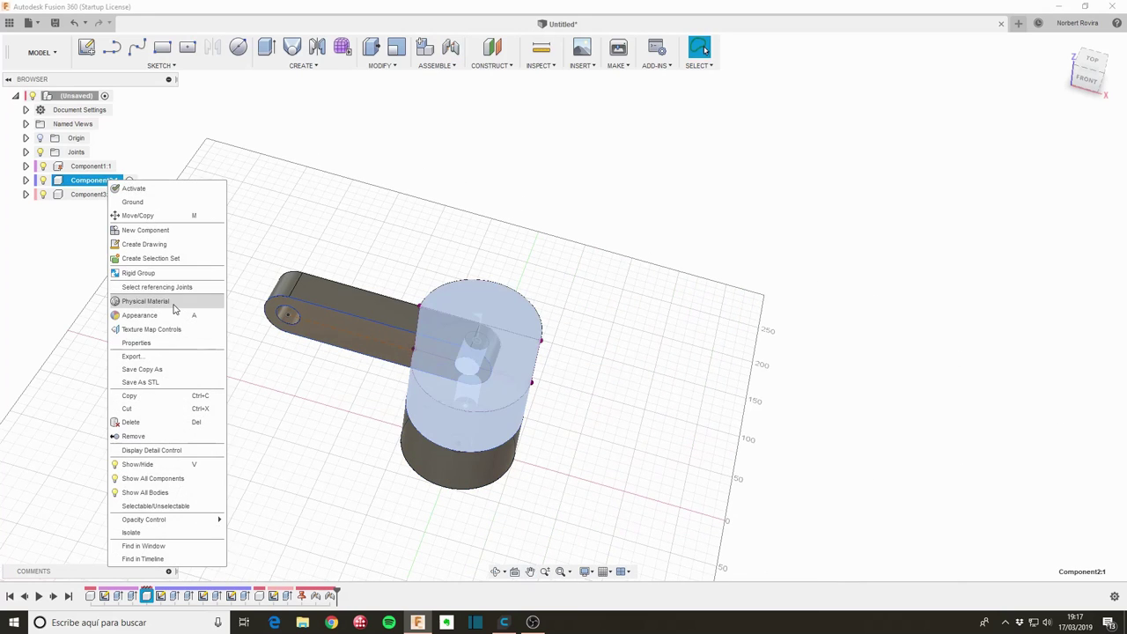
{"action": "left_click", "coordinate": [159, 397]}
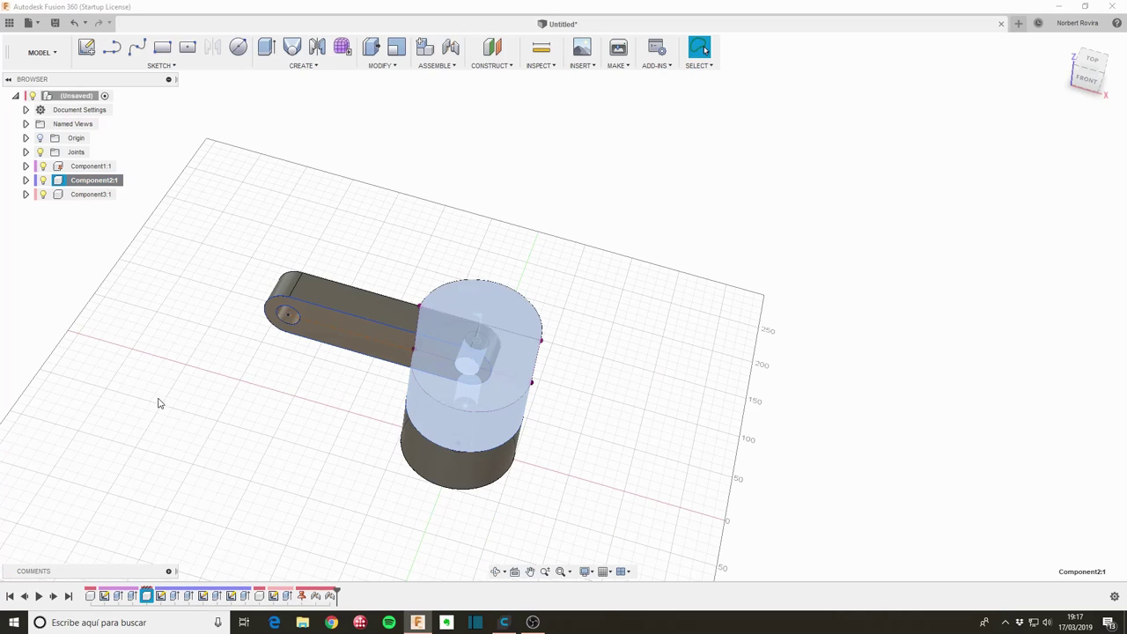
{"action": "right_click", "coordinate": [86, 95]}
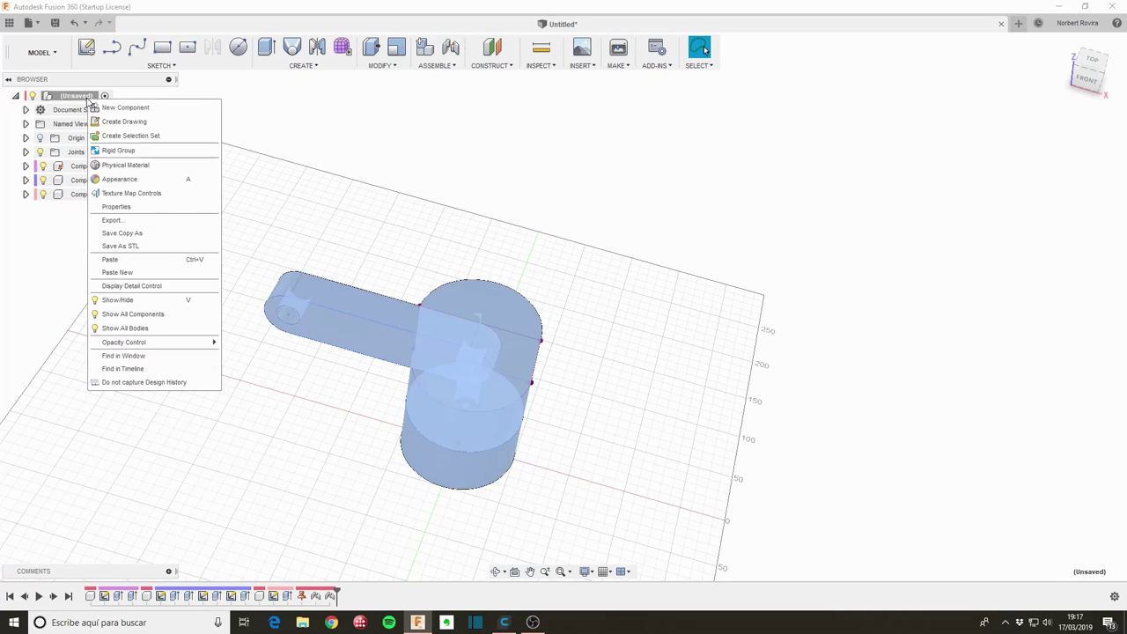
{"action": "left_click", "coordinate": [151, 273]}
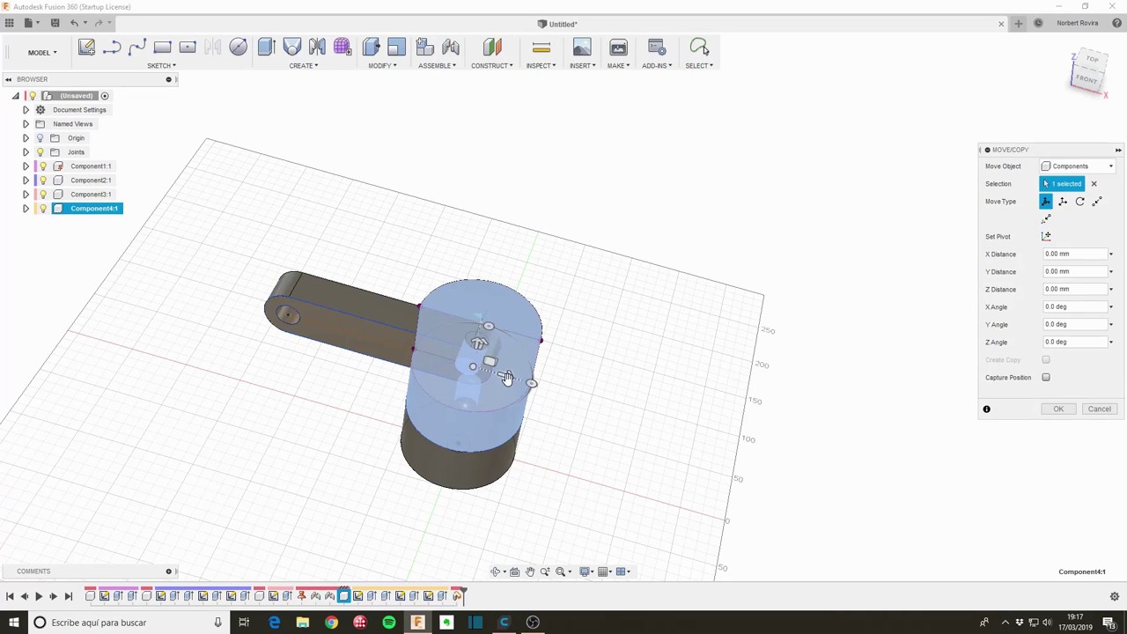
{"action": "left_click_drag", "start_coordinate": [489, 361], "coordinate": [748, 424]}
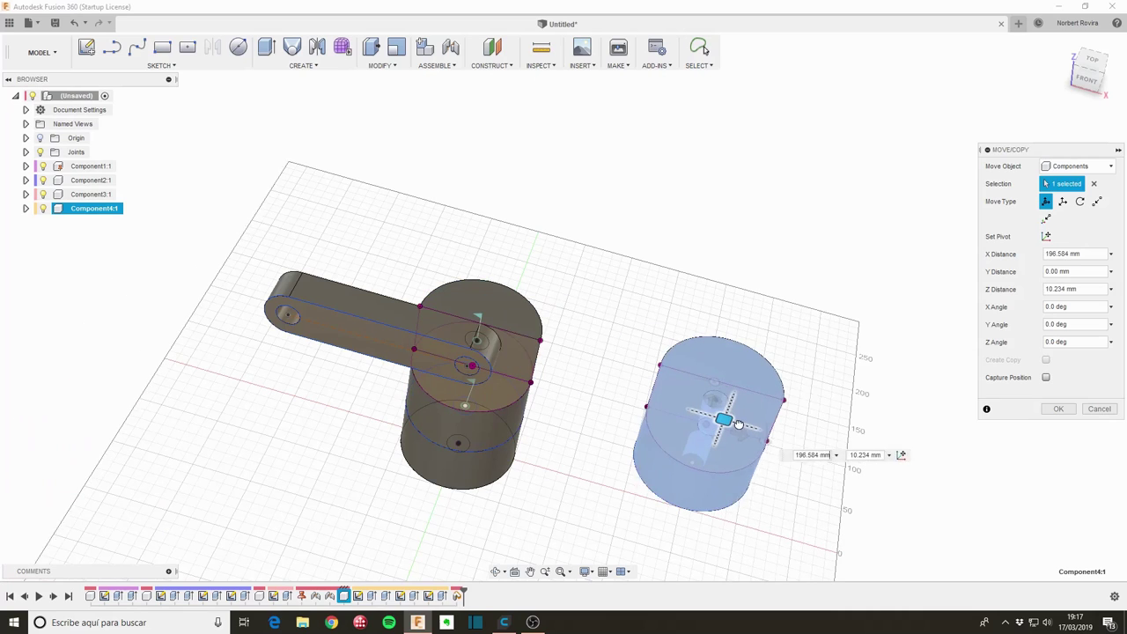
{"action": "left_click", "coordinate": [1057, 410]}
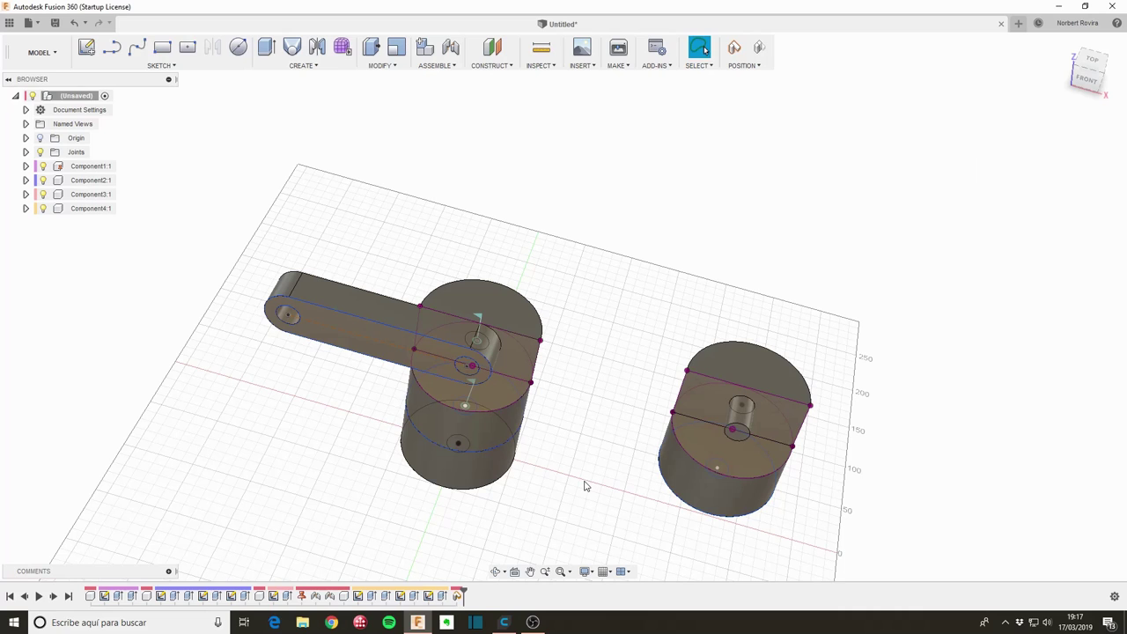
- Joint the copied cylinder's hole to the link bar's free end hole
{"action": "key", "text": "j"}
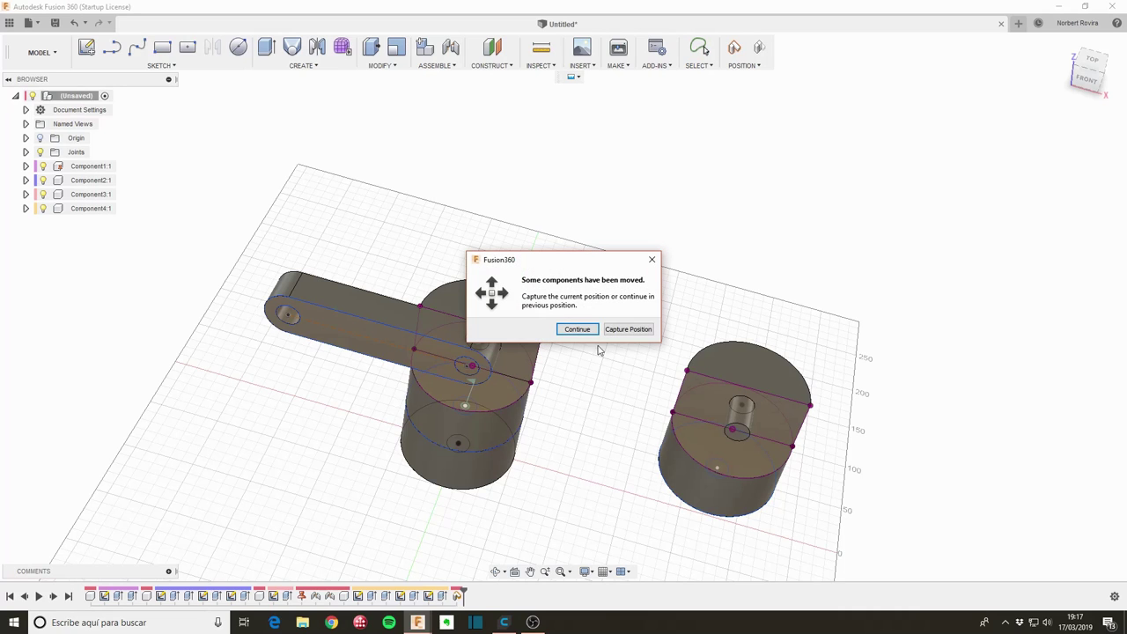
{"action": "left_click", "coordinate": [622, 330]}
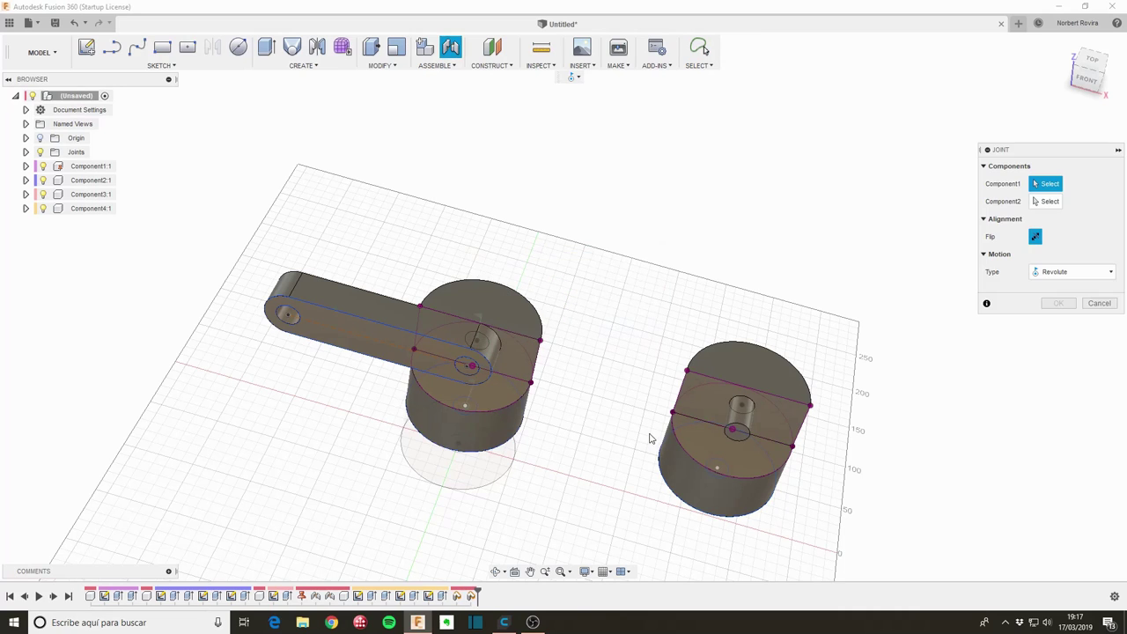
{"action": "left_click", "coordinate": [745, 409]}
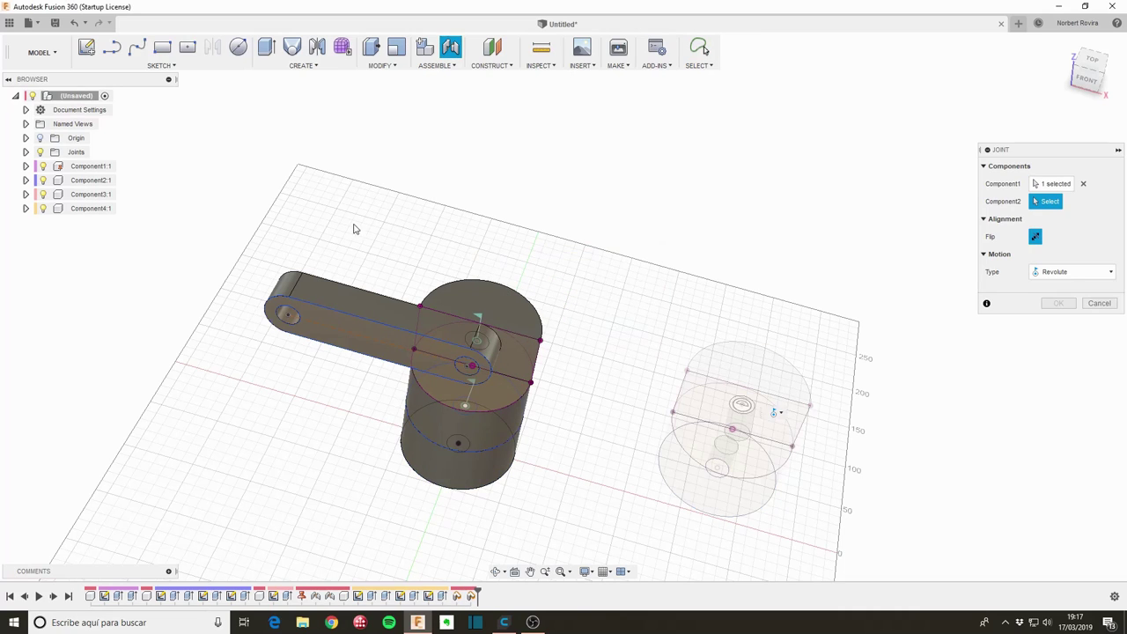
{"action": "mouse_move", "coordinate": [381, 211]}
{"action": "middle_mouse_down", "text": "shift"}
{"action": "mouse_move", "coordinate": [364, 262]}
{"action": "mouse_move", "coordinate": [311, 342]}
{"action": "middle_mouse_up", "text": "shift"}
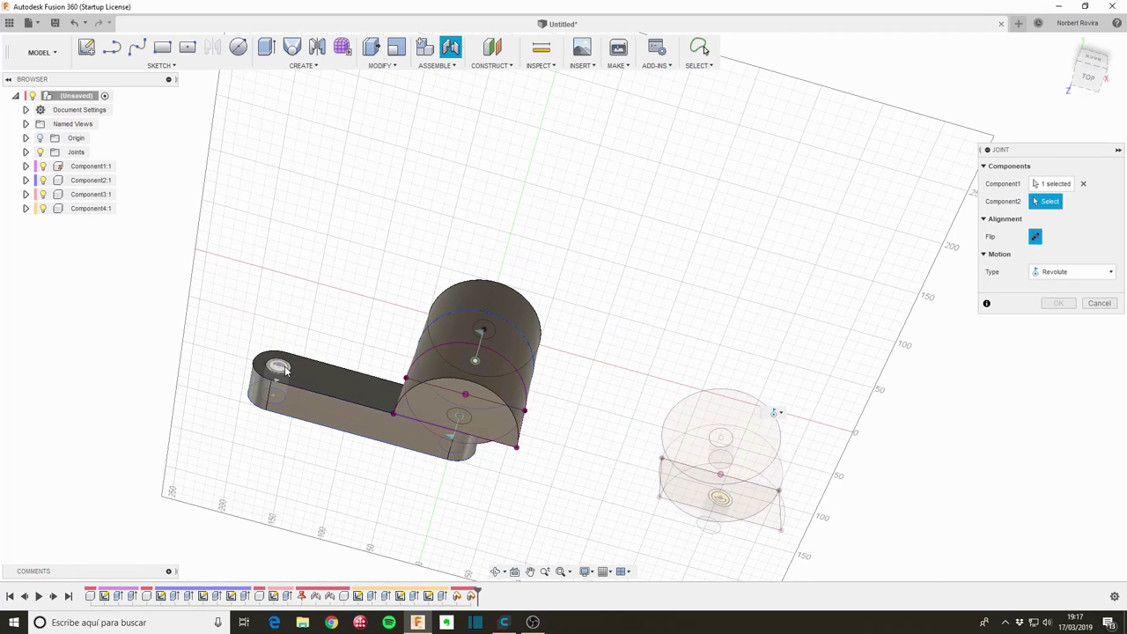
{"action": "left_click", "coordinate": [284, 368]}
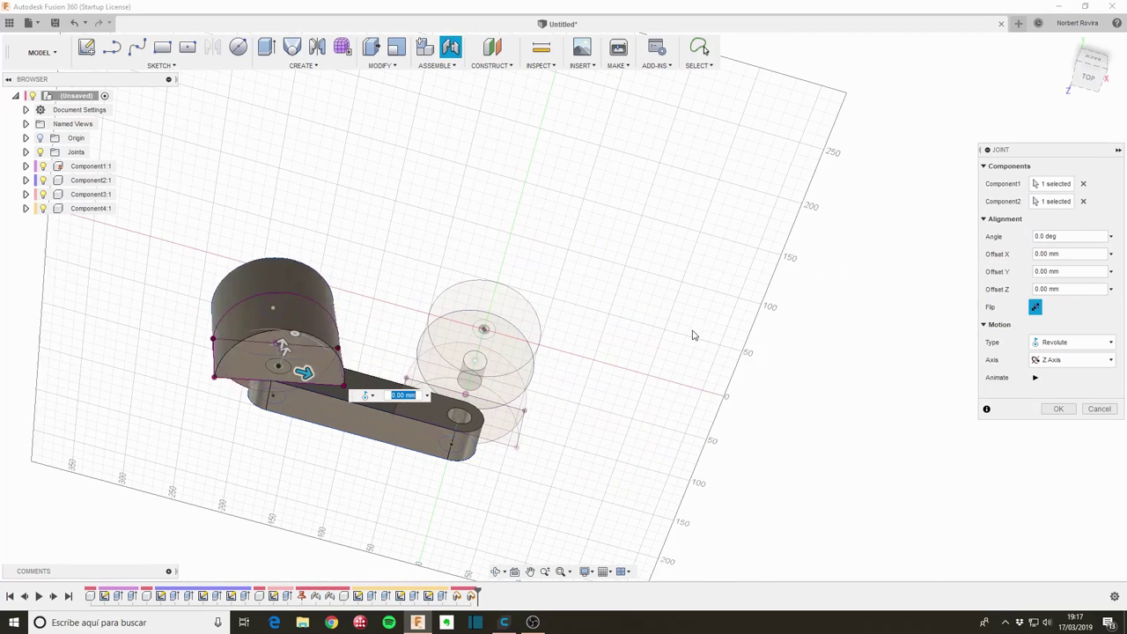
{"action": "middle_click_drag", "start_coordinate": [649, 396], "coordinate": [666, 272], "text": "shift"}
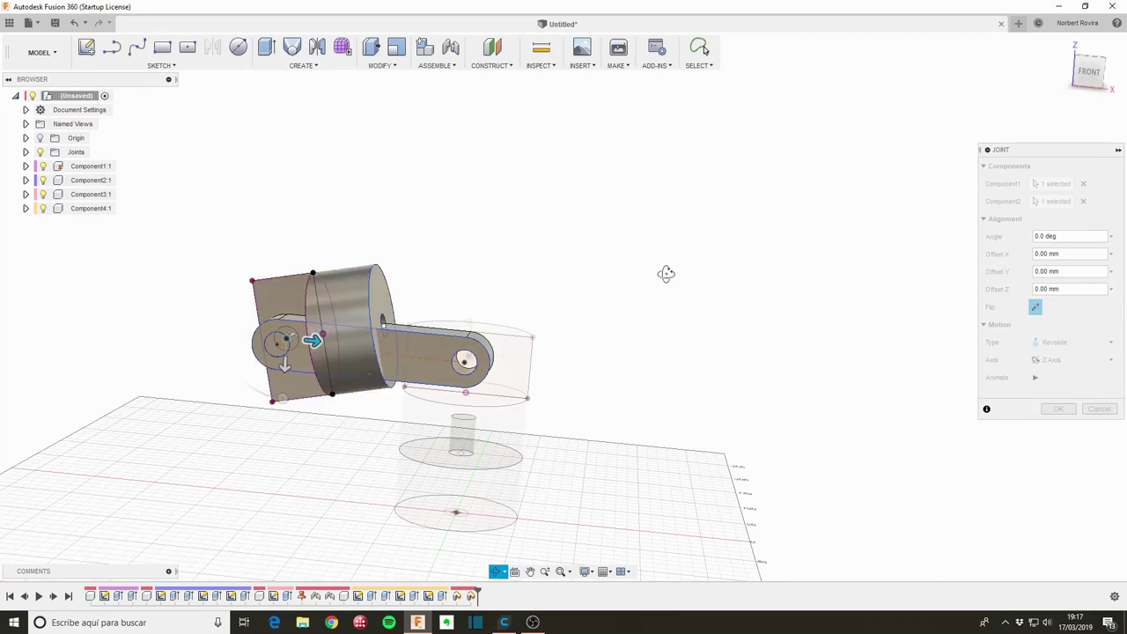
{"action": "left_click", "coordinate": [1058, 408]}
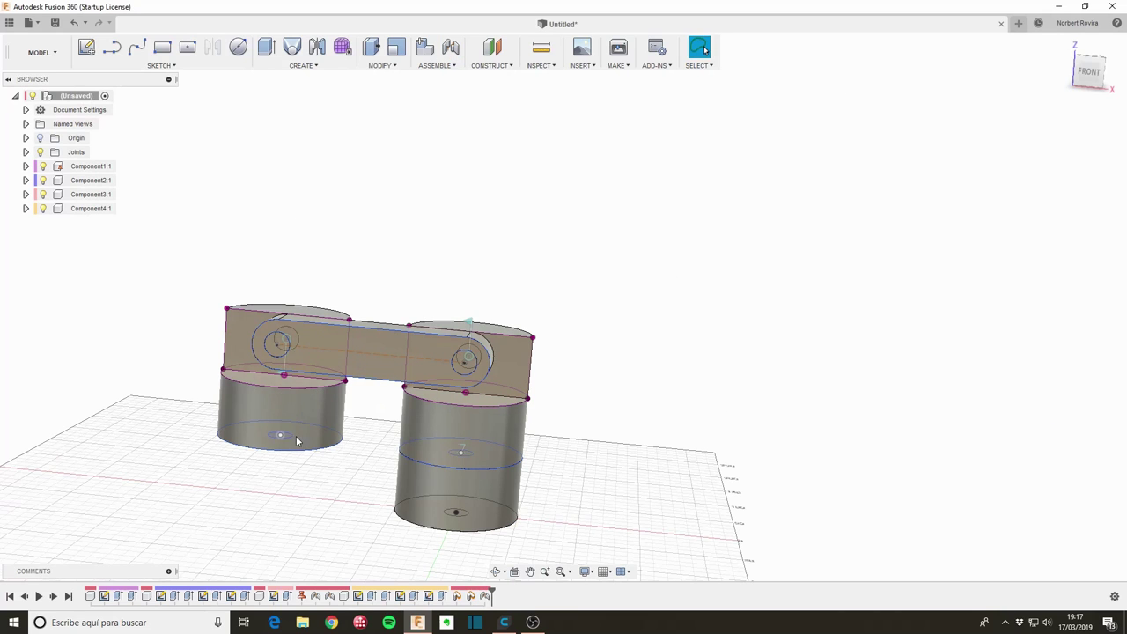
- Drag the right cylinder to swing the linkage around its joints, then back straight
{"action": "middle_click_drag", "start_coordinate": [490, 284], "coordinate": [569, 239]}
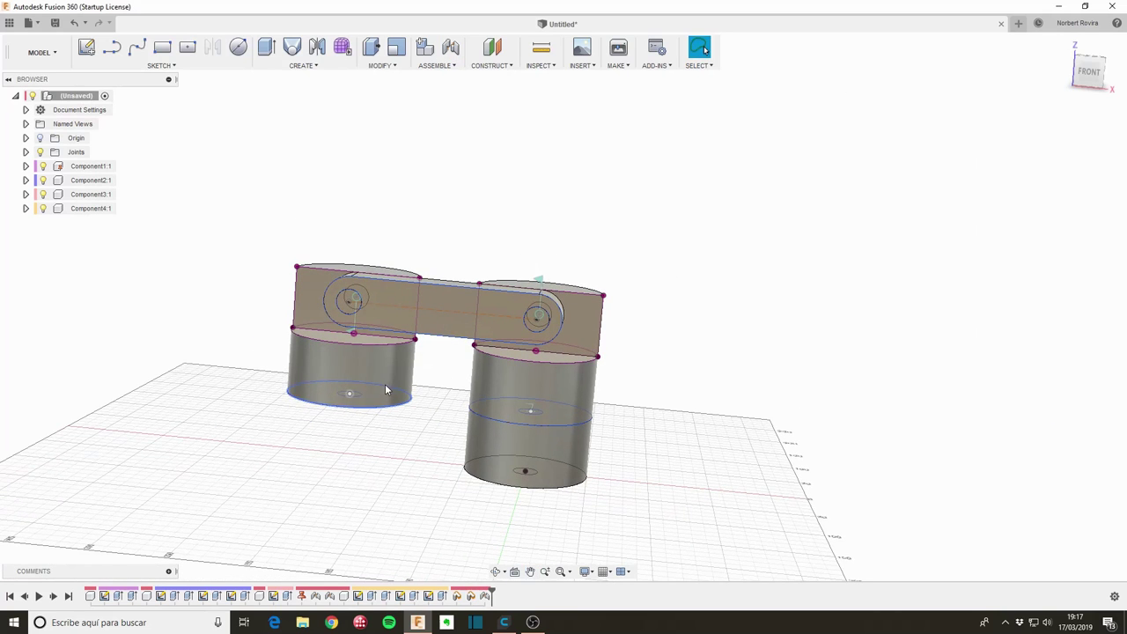
{"action": "mouse_move", "coordinate": [369, 405]}
{"action": "left_mouse_down"}
{"action": "mouse_move", "coordinate": [351, 244]}
{"action": "mouse_move", "coordinate": [816, 403]}
{"action": "left_mouse_up"}
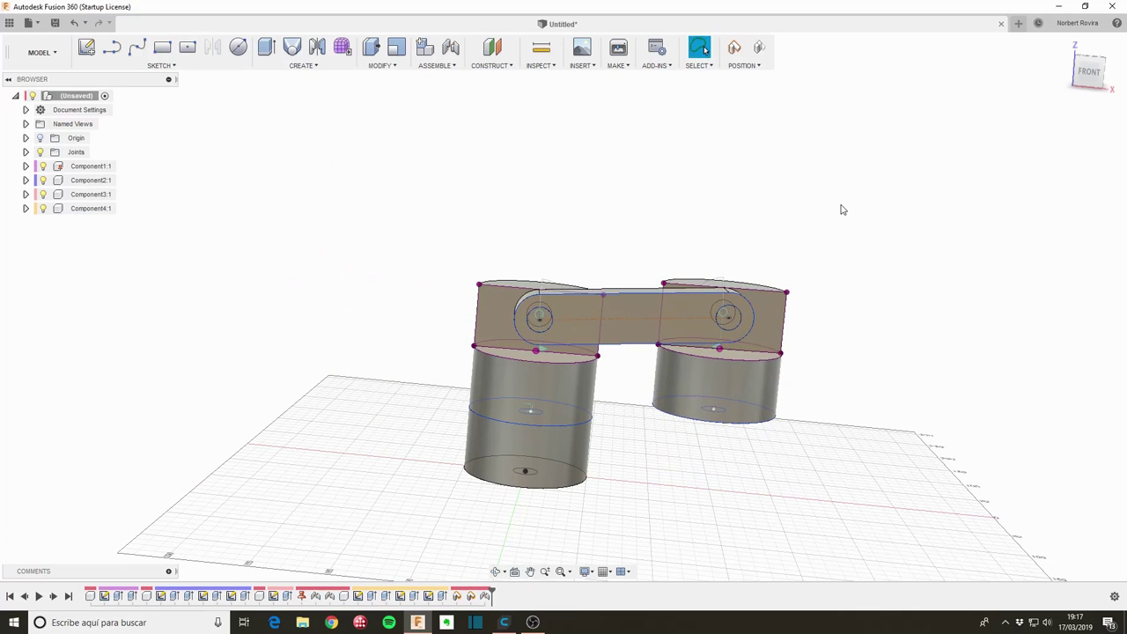
{"action": "mouse_move", "coordinate": [739, 338]}
{"action": "left_mouse_down"}
{"action": "mouse_move", "coordinate": [397, 455]}
{"action": "mouse_move", "coordinate": [359, 238]}
{"action": "mouse_move", "coordinate": [272, 375]}
{"action": "mouse_move", "coordinate": [289, 326]}
{"action": "mouse_move", "coordinate": [502, 161]}
{"action": "mouse_move", "coordinate": [825, 279]}
{"action": "left_mouse_up"}
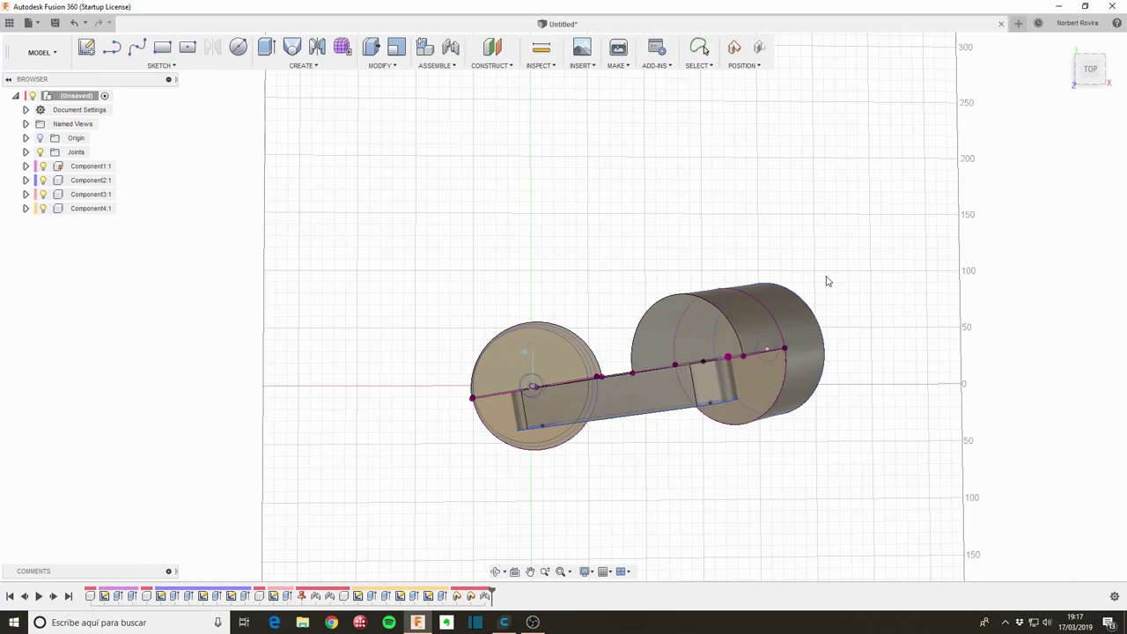
{"action": "middle_click_drag", "start_coordinate": [809, 264], "coordinate": [841, 285], "text": "shift"}
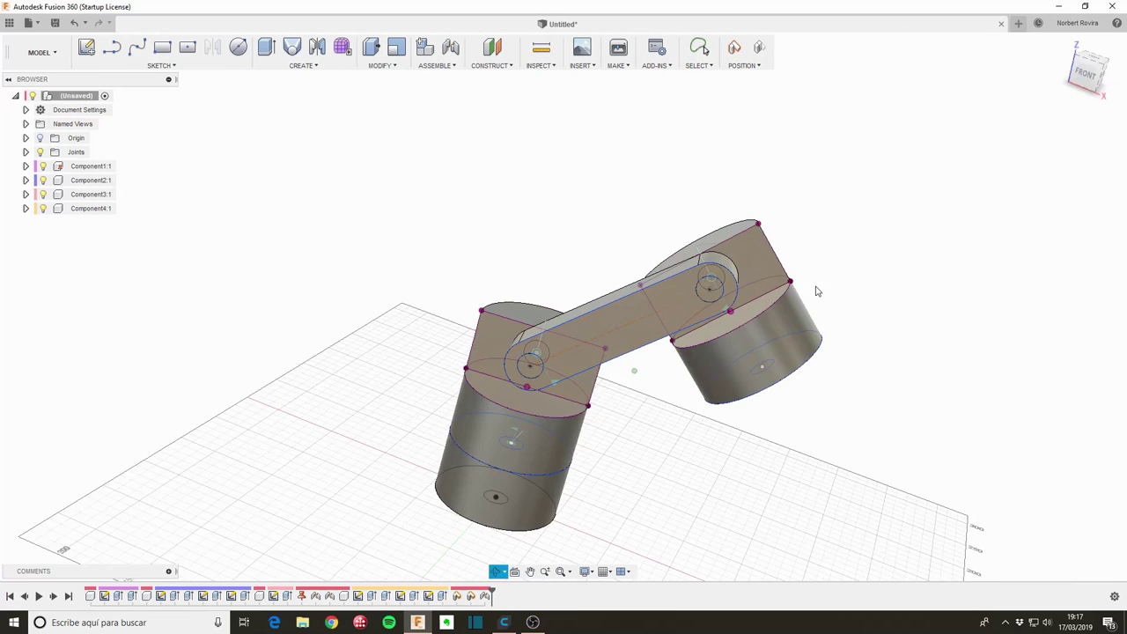